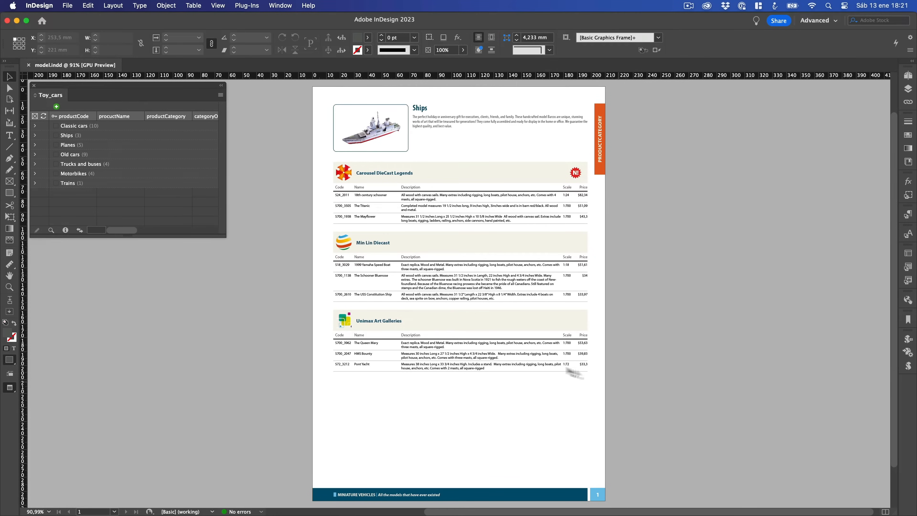
Delete the Unimax Art Galleries and Min Lin Diecast table frames from the Ships page.
{"action": "left_click", "coordinate": [477, 326]}
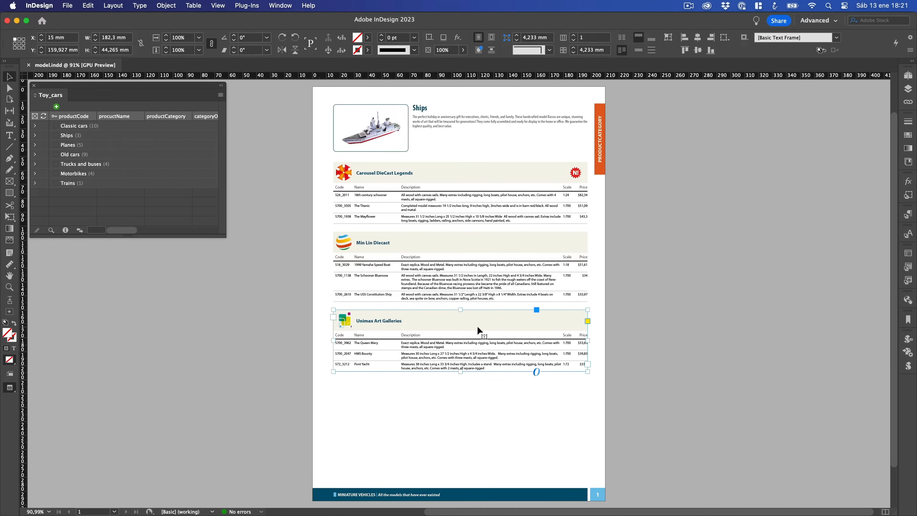
{"action": "key", "text": "Delete"}
{"action": "left_click", "coordinate": [466, 250]}
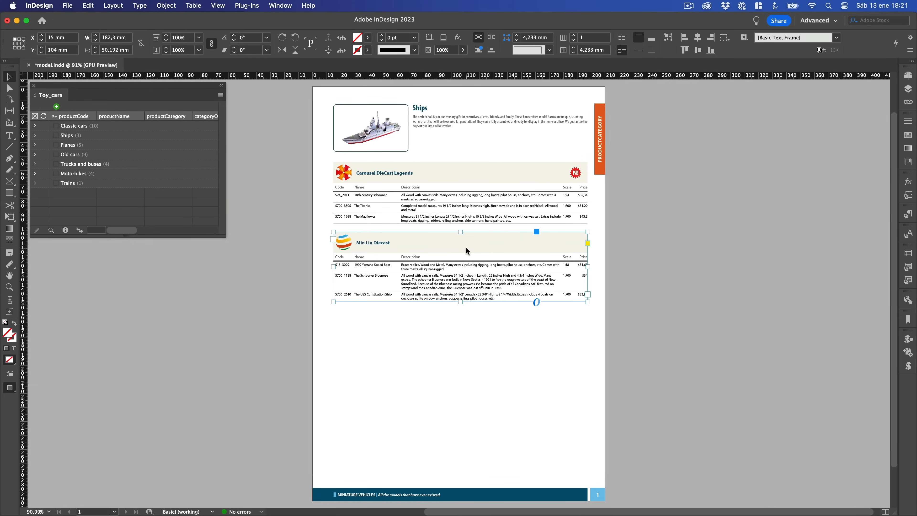
{"action": "key", "text": "Delete"}
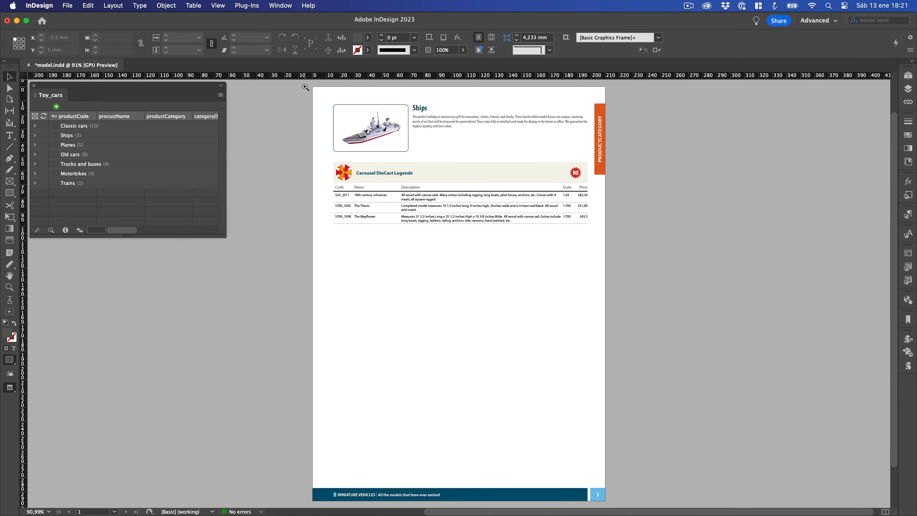
Open the EasyCatalog Record Viewer and place it beside the Toy_cars data panel.
{"action": "scroll", "coordinate": [307, 88], "scroll_direction": "up", "scroll_amount": 2}
{"action": "scroll", "coordinate": [429, 241], "scroll_direction": "up", "scroll_amount": 2}
{"action": "scroll", "coordinate": [524, 221], "scroll_direction": "up", "scroll_amount": 3}
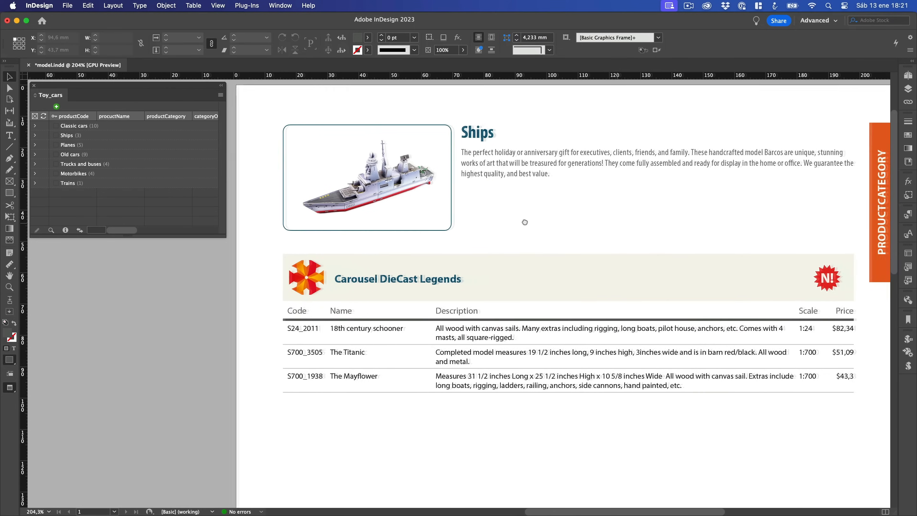
{"action": "left_click_drag", "start_coordinate": [505, 223], "coordinate": [523, 225]}
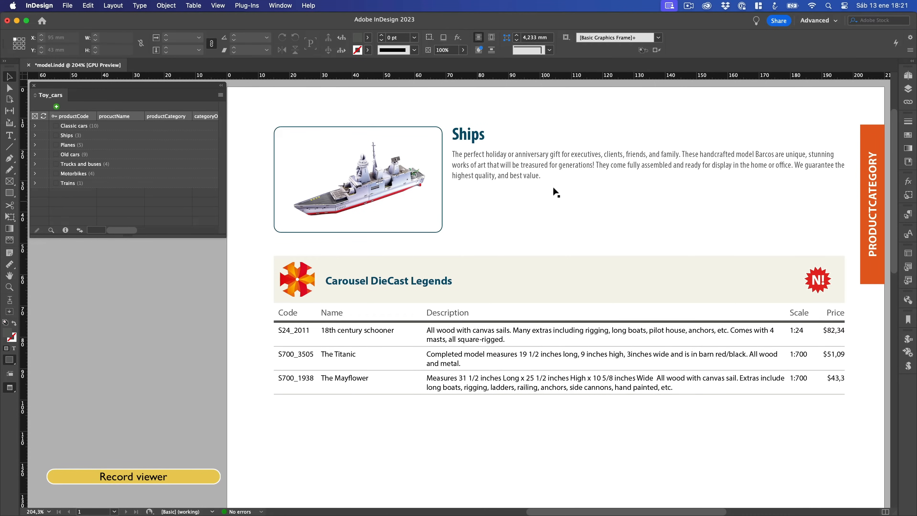
{"action": "left_click", "coordinate": [280, 6]}
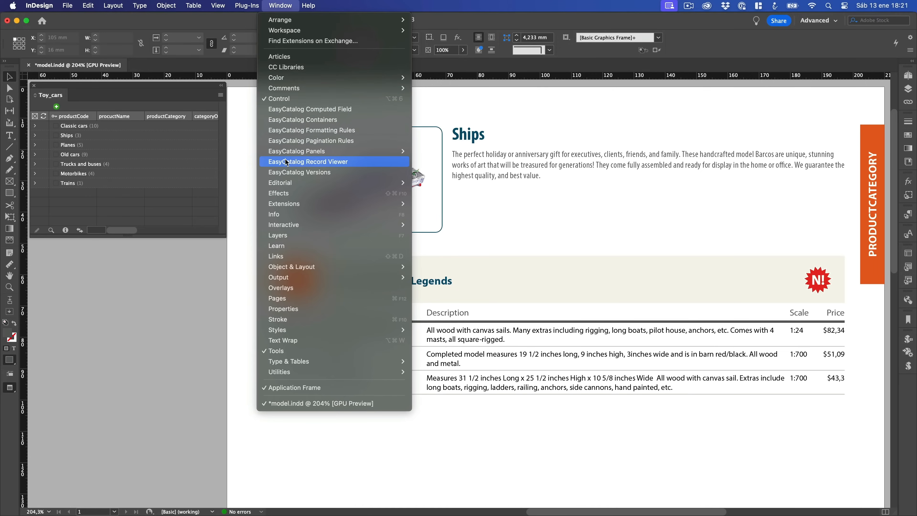
{"action": "left_click", "coordinate": [397, 161]}
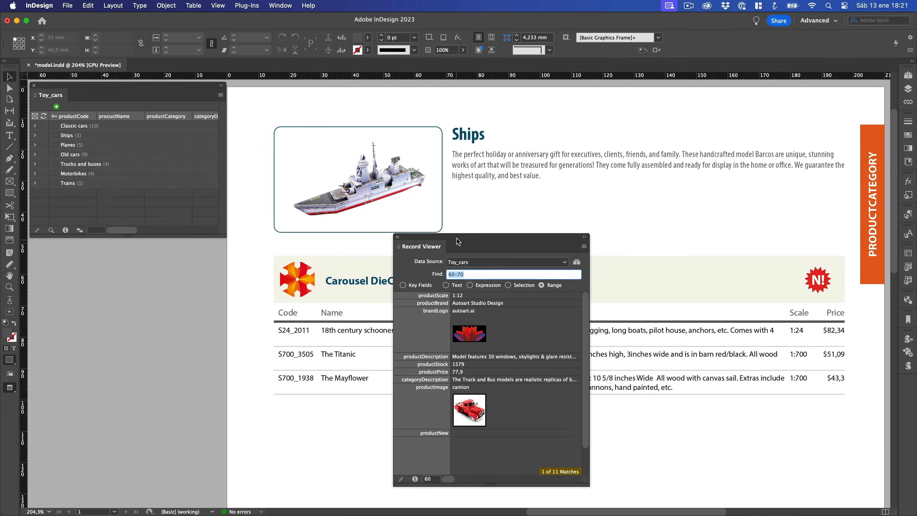
{"action": "left_click_drag", "start_coordinate": [457, 236], "coordinate": [298, 104]}
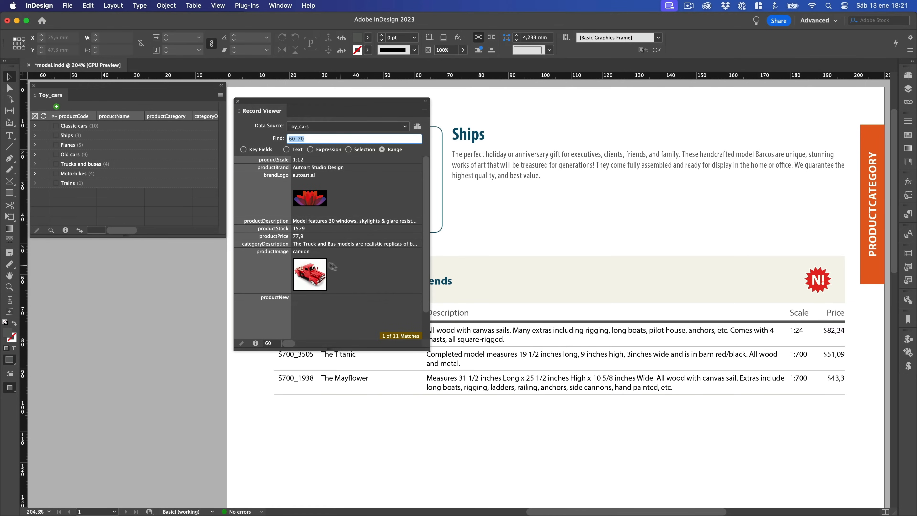
Examine the productImage field and show the Classic cars records in the Record Viewer using the Range option.
{"action": "left_click", "coordinate": [305, 255]}
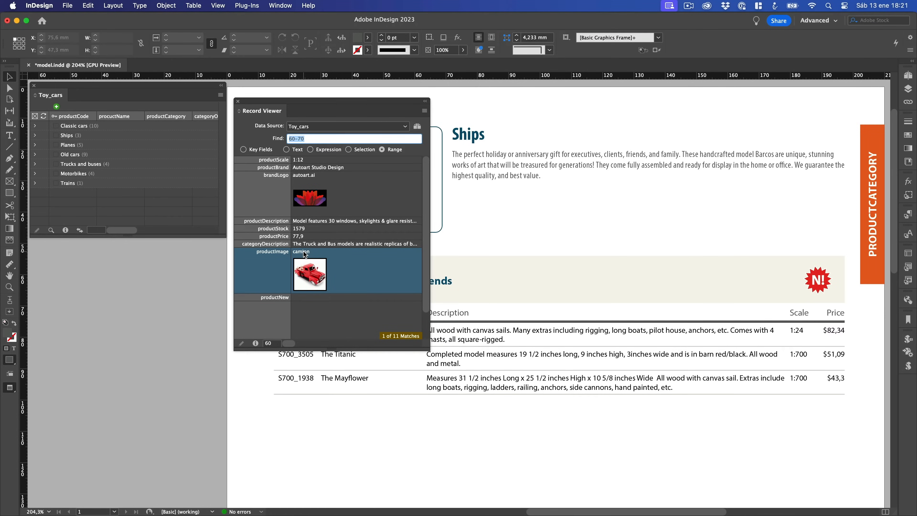
{"action": "left_click", "coordinate": [384, 150]}
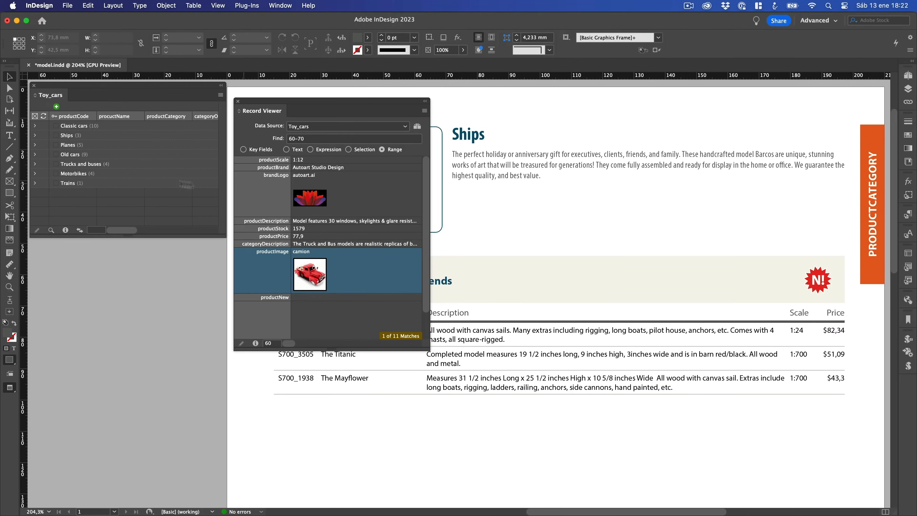
{"action": "left_click", "coordinate": [86, 129]}
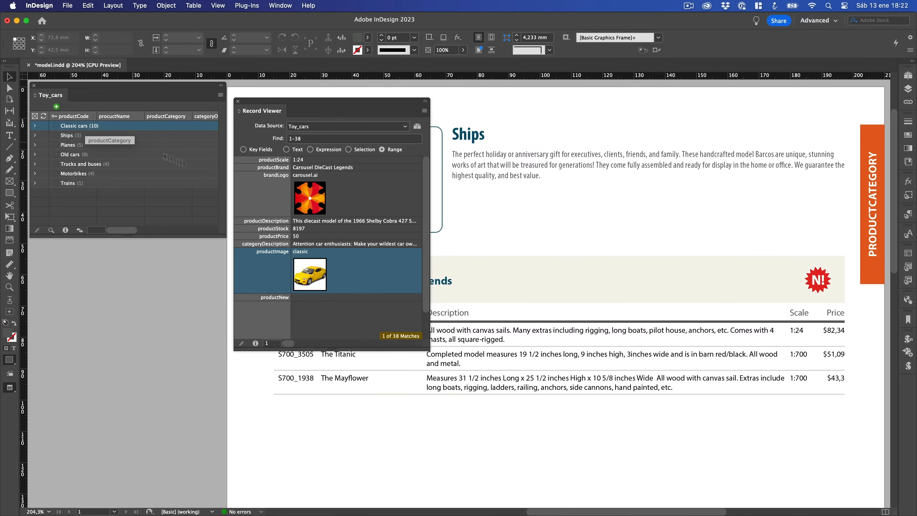
{"action": "mouse_move", "coordinate": [287, 345]}
{"action": "left_mouse_down"}
{"action": "mouse_move", "coordinate": [378, 349]}
{"action": "mouse_move", "coordinate": [288, 344]}
{"action": "left_mouse_up"}
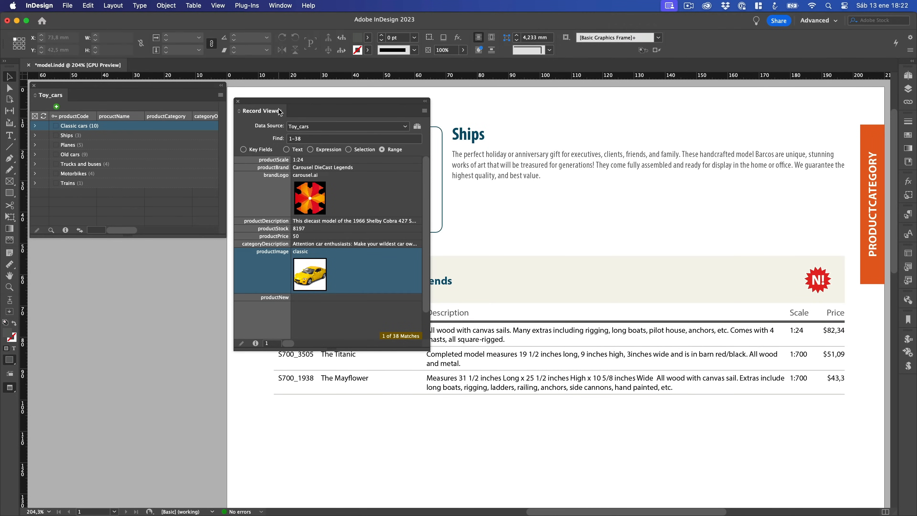
Dock the Record Viewer beneath the Toy_cars data panel and set the document's screen mode to Normal.
{"action": "left_click_drag", "start_coordinate": [264, 118], "coordinate": [85, 237]}
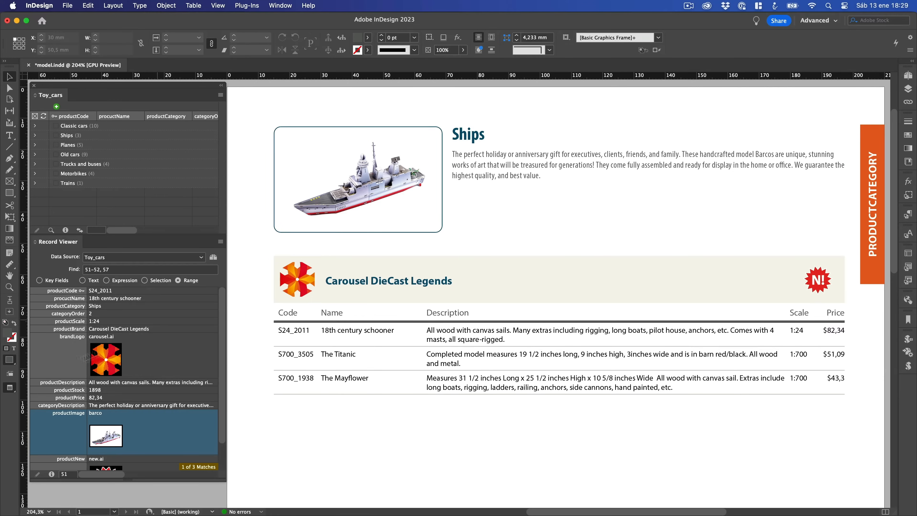
{"action": "left_click", "coordinate": [13, 390]}
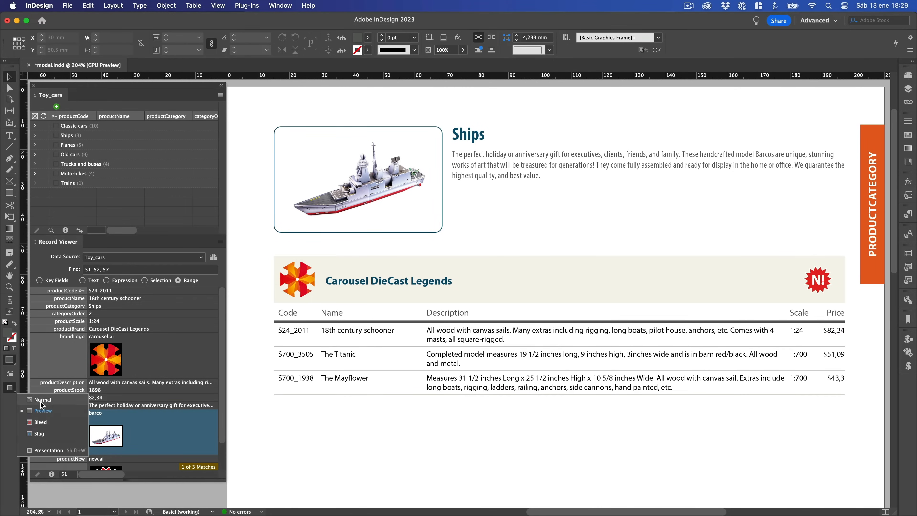
{"action": "left_click", "coordinate": [42, 399]}
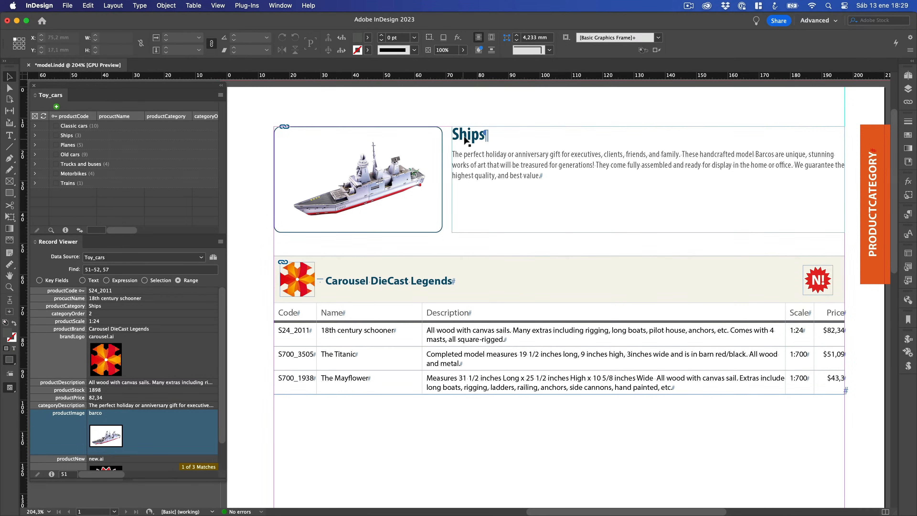
Replace the Ships heading text with the productCategory field specifier, leaving its paragraph mark in place.
{"action": "double_click", "coordinate": [456, 135]}
{"action": "left_click_drag", "start_coordinate": [453, 135], "coordinate": [489, 136]}
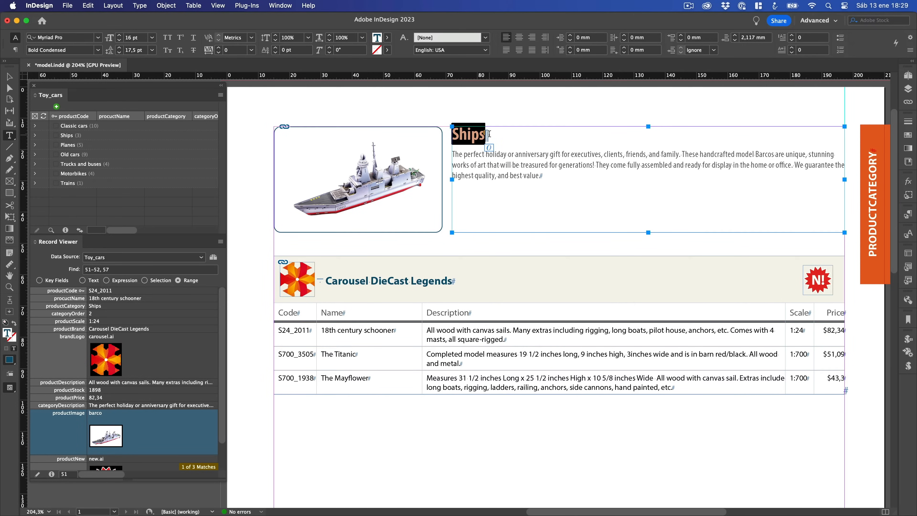
{"action": "left_click", "coordinate": [139, 5]}
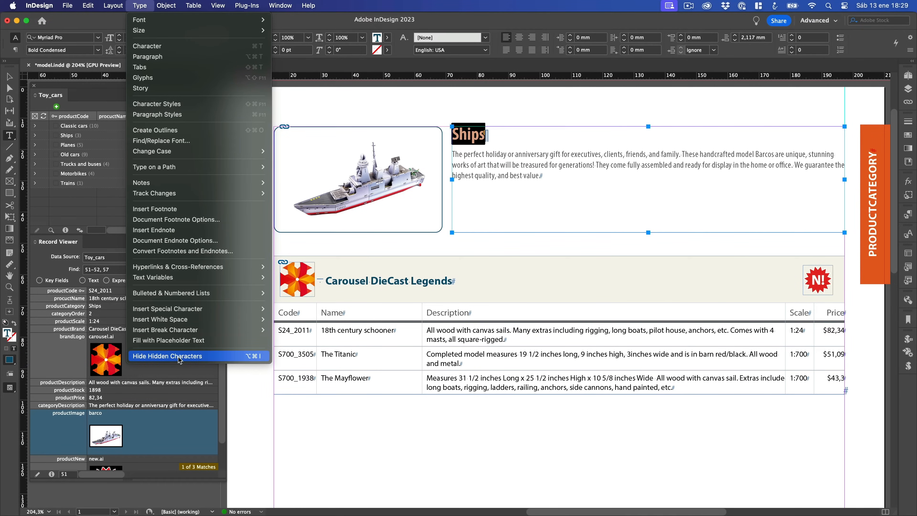
{"action": "left_click", "coordinate": [149, 7]}
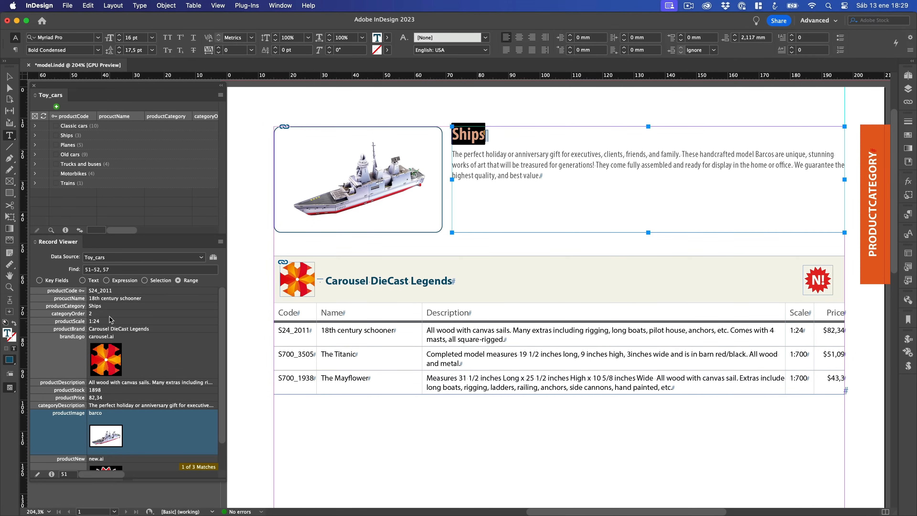
{"action": "left_click", "coordinate": [104, 309]}
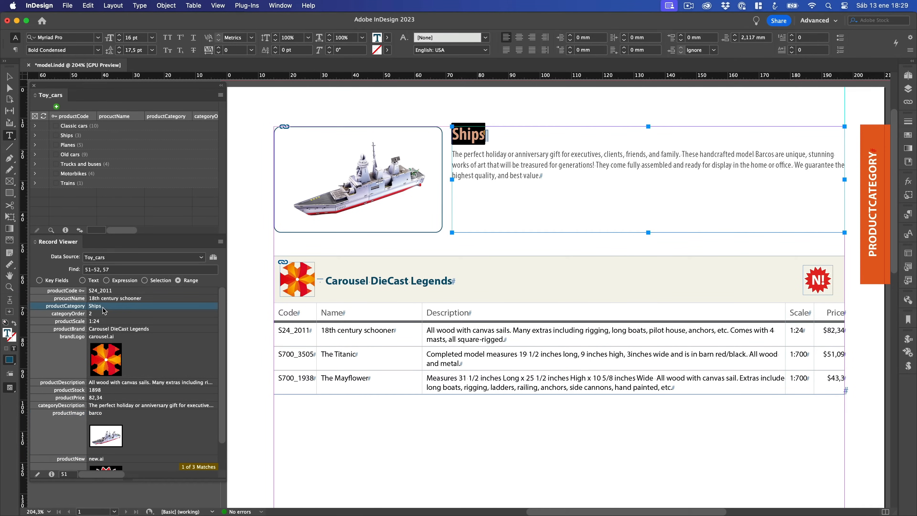
{"action": "right_click", "coordinate": [104, 309]}
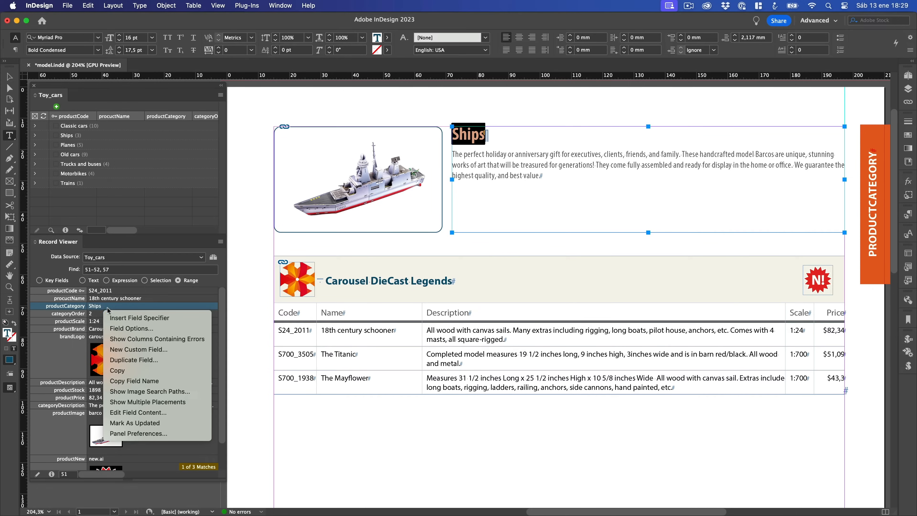
{"action": "left_click", "coordinate": [130, 318]}
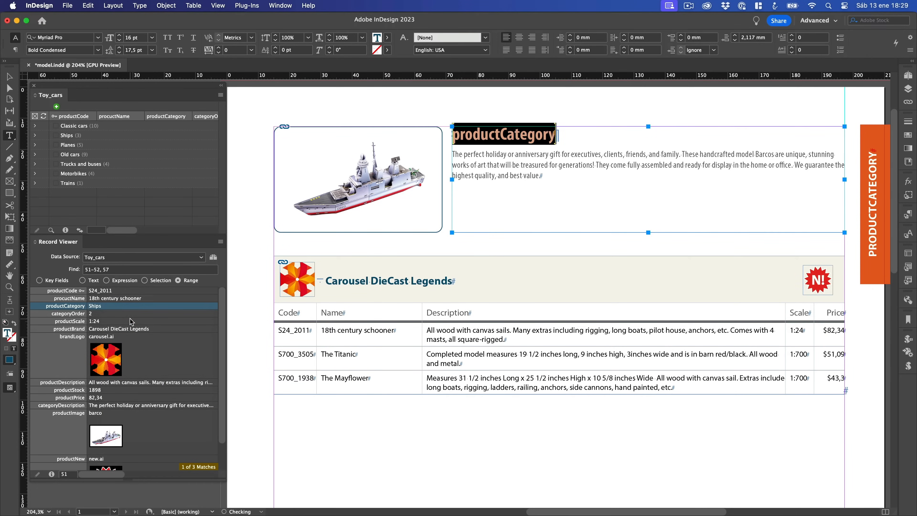
Replace the whole description paragraph under the heading with the categoryDescription field specifier.
{"action": "left_click", "coordinate": [541, 163]}
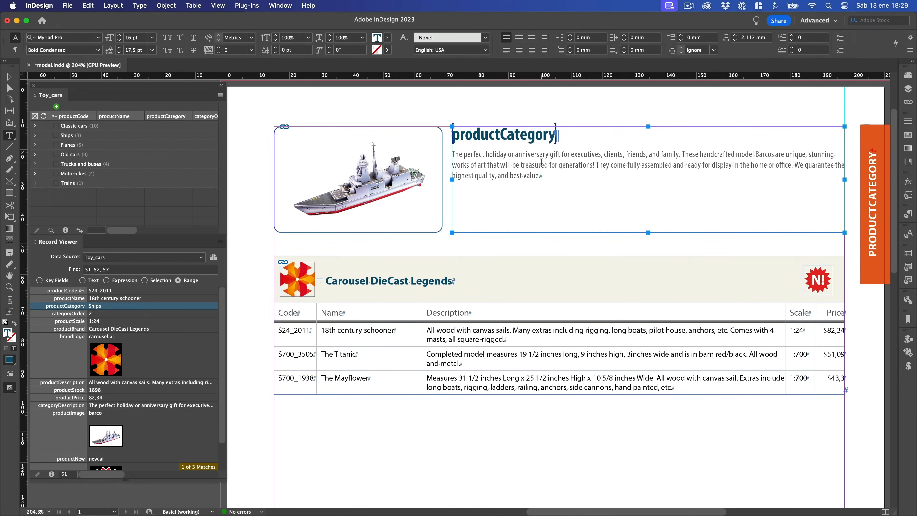
{"action": "left_click", "coordinate": [541, 163]}
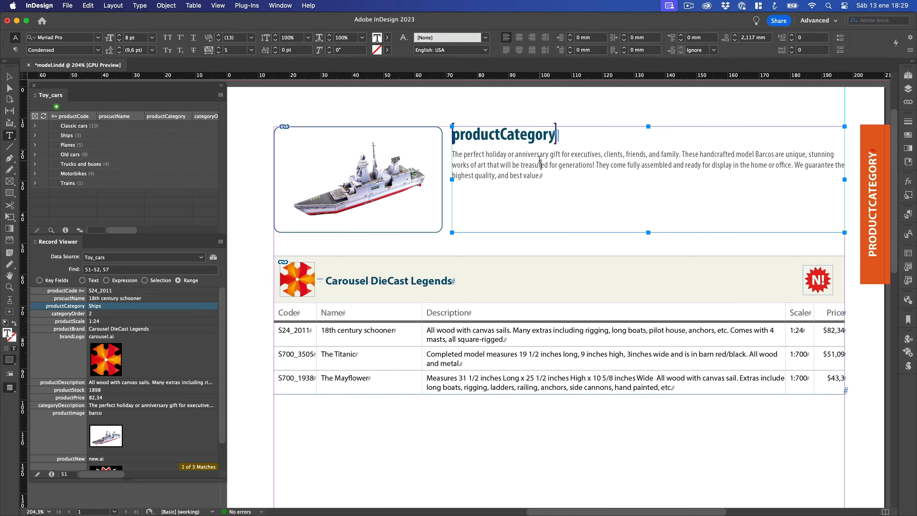
{"action": "left_click_drag", "start_coordinate": [452, 154], "coordinate": [542, 175]}
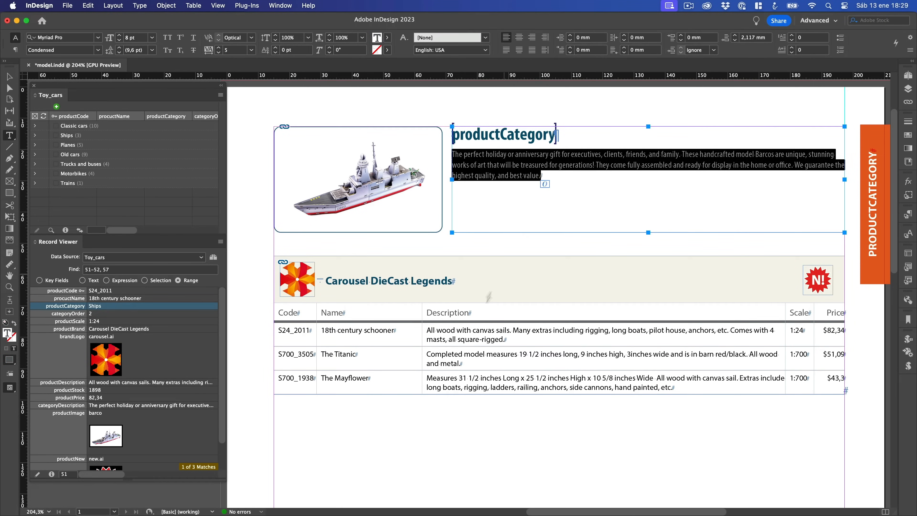
{"action": "right_click", "coordinate": [149, 404]}
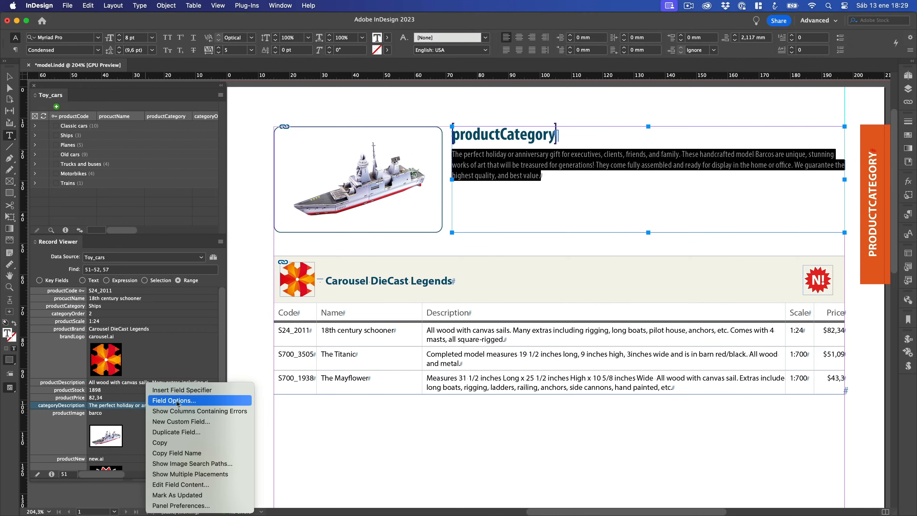
{"action": "left_click", "coordinate": [185, 391]}
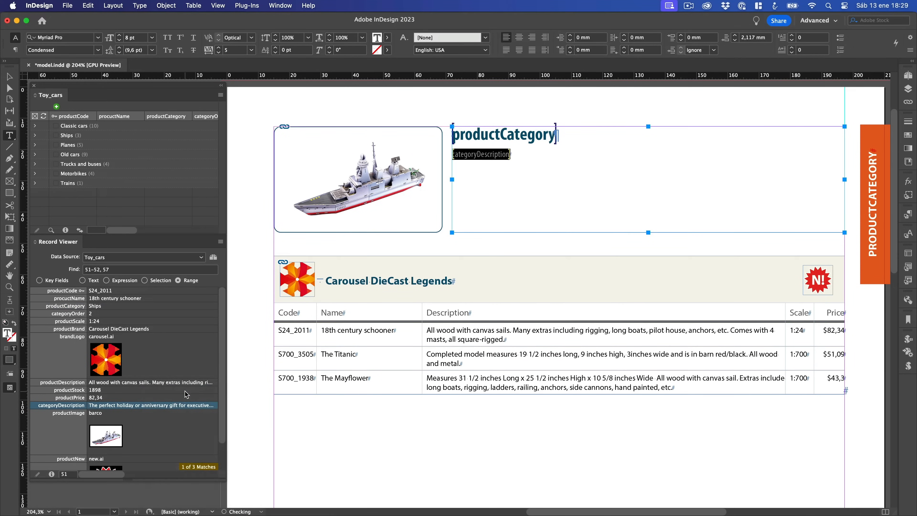
{"action": "key", "text": "Escape"}
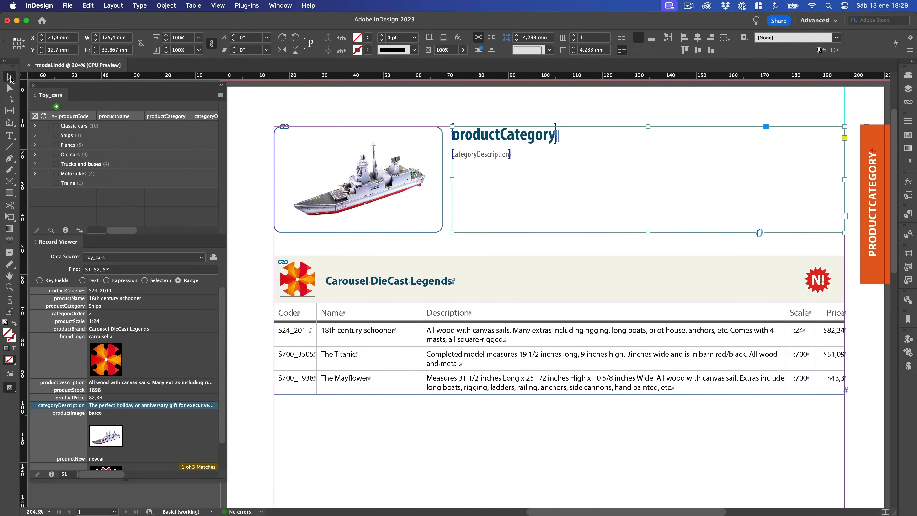
Insert the productImage field specifier into the ship picture frame and delete the image inside the frame.
{"action": "left_click", "coordinate": [311, 130]}
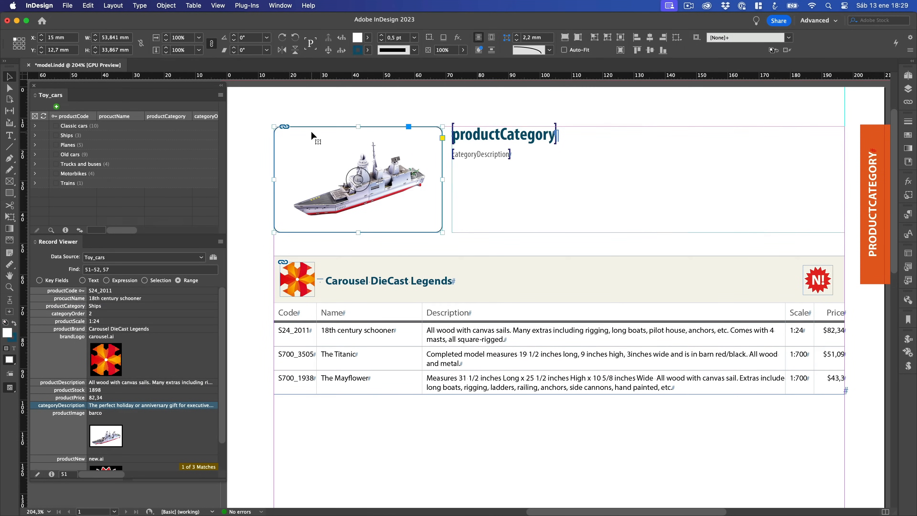
{"action": "right_click", "coordinate": [102, 416]}
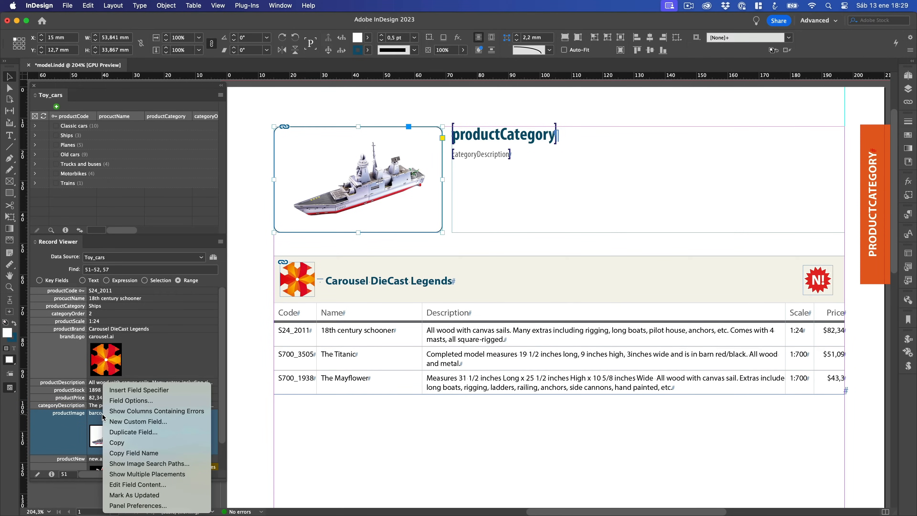
{"action": "left_click", "coordinate": [132, 390]}
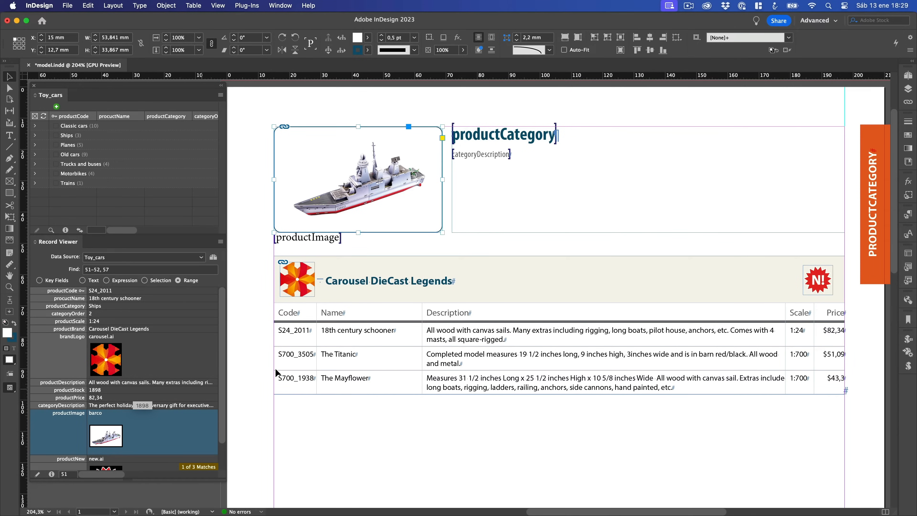
{"action": "left_click", "coordinate": [359, 177]}
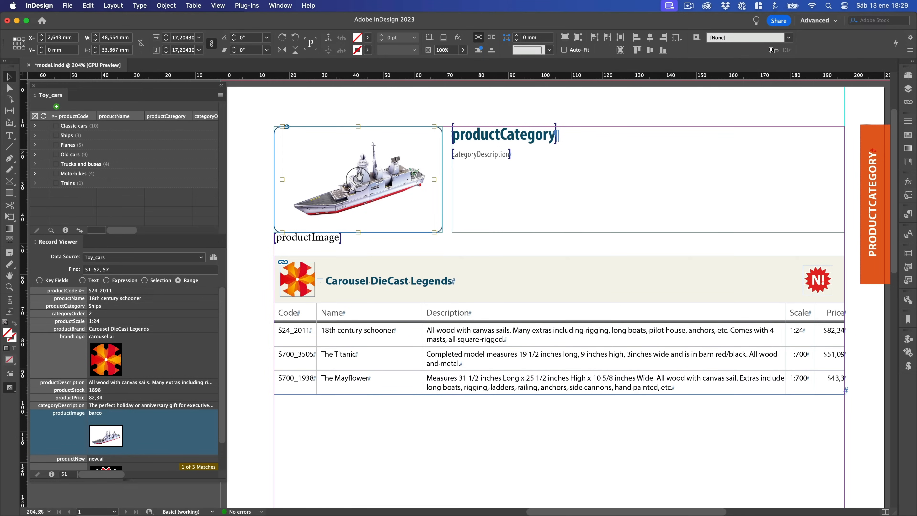
{"action": "key", "text": "BackSpace"}
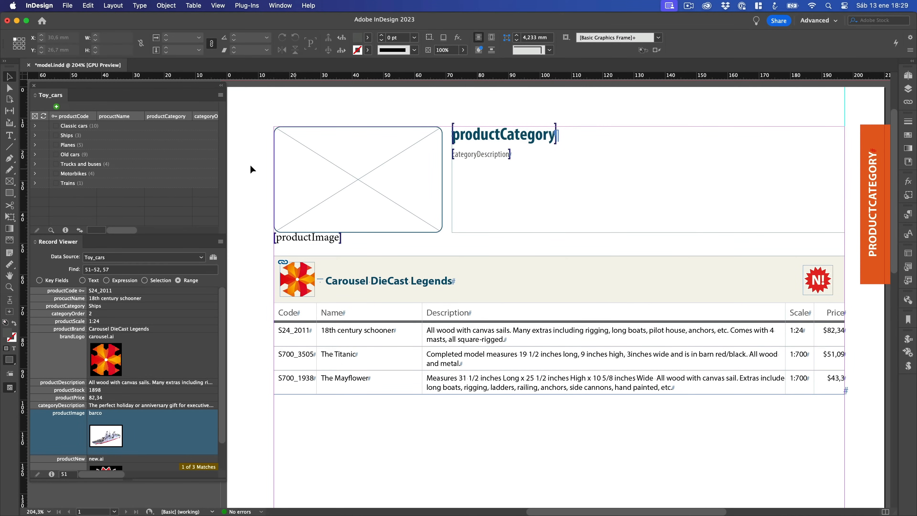
Expand the Ships group and apply its Carousel DieCast Legends records to the header's picture frame and text frame.
{"action": "left_click", "coordinate": [35, 135]}
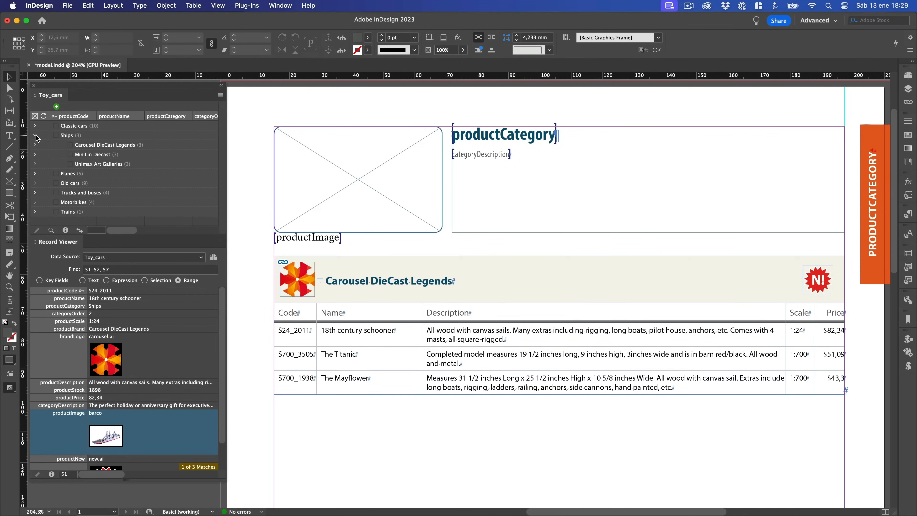
{"action": "left_click", "coordinate": [43, 147]}
{"action": "left_click_drag", "start_coordinate": [111, 153], "coordinate": [322, 173]}
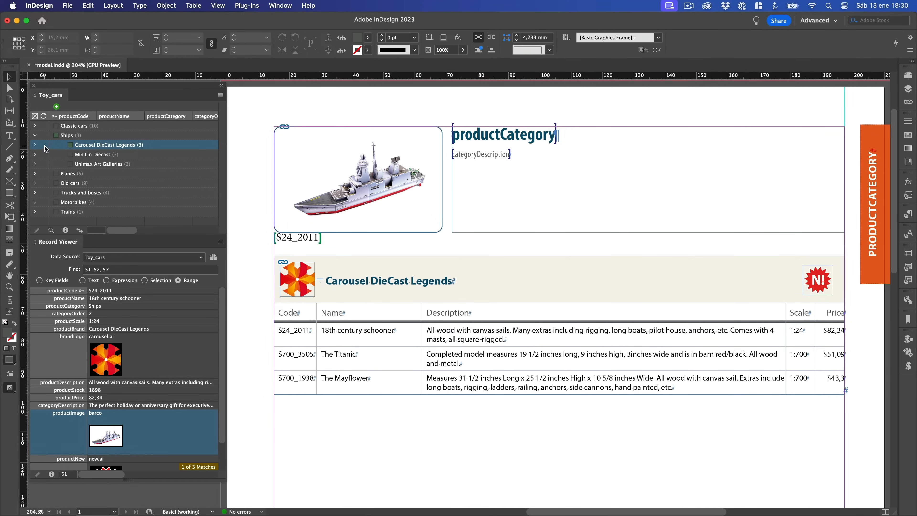
{"action": "left_click_drag", "start_coordinate": [488, 176], "coordinate": [487, 176]}
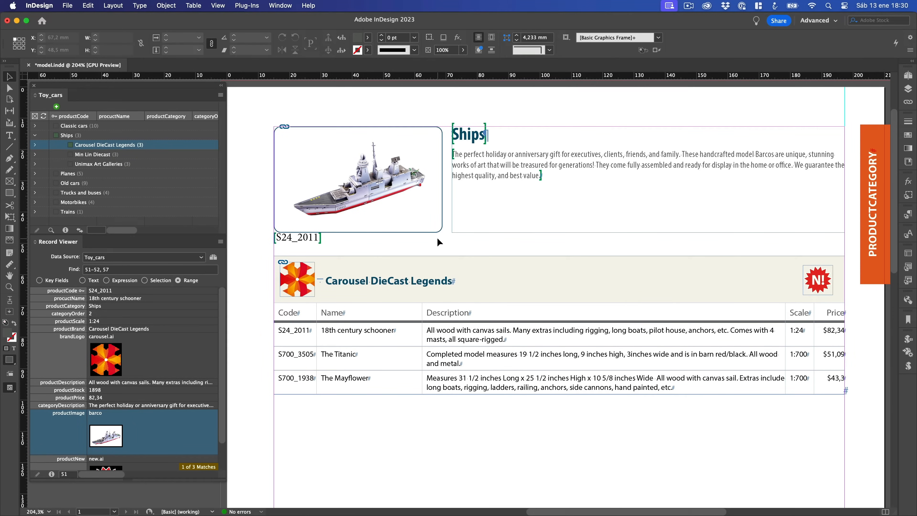
Undo the last two record populations so the header's text and picture frames return to their field specifiers.
{"action": "left_click", "coordinate": [90, 7]}
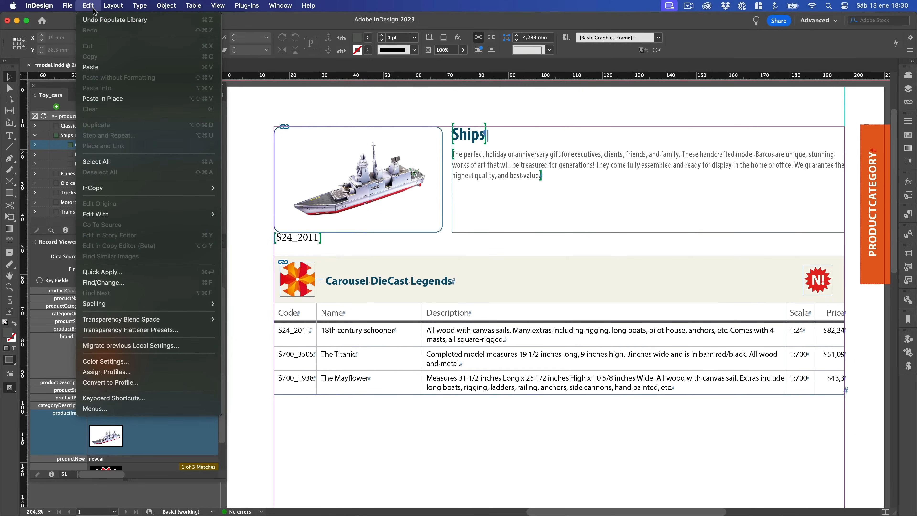
{"action": "left_click", "coordinate": [108, 19]}
{"action": "left_click", "coordinate": [90, 6]}
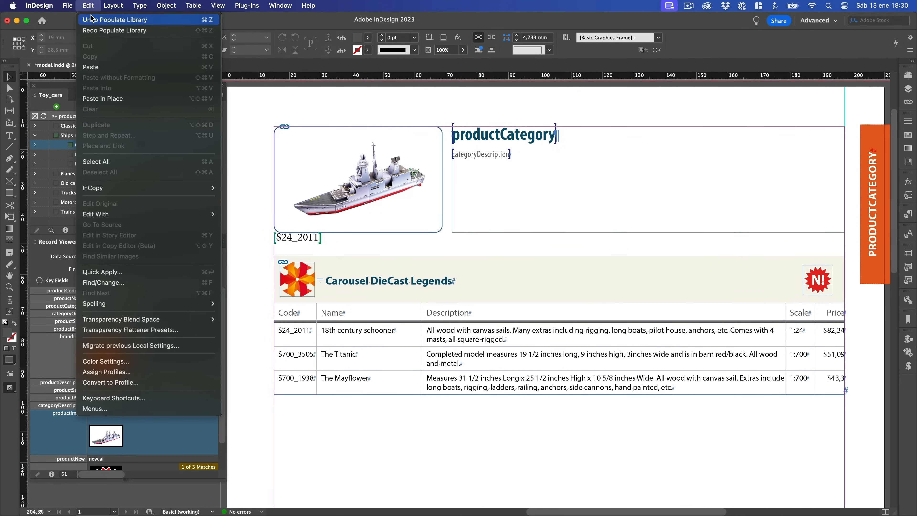
{"action": "left_click", "coordinate": [92, 20]}
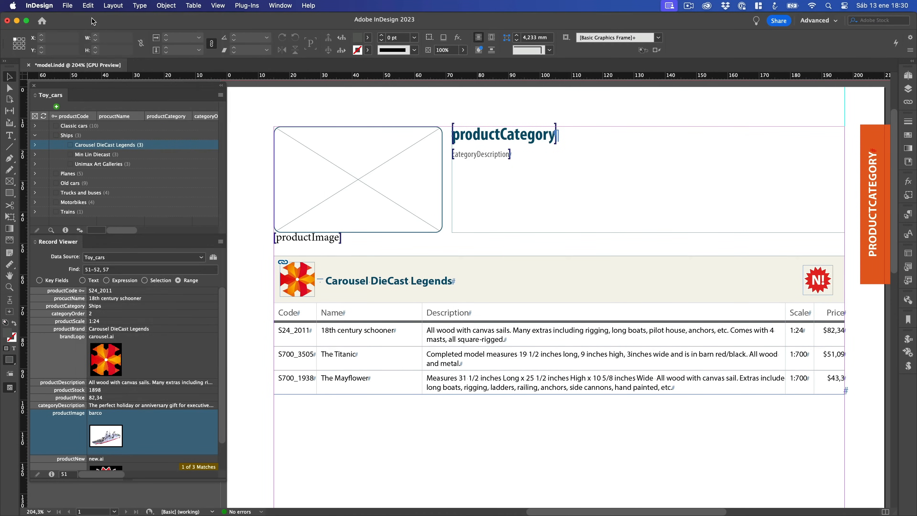
Group the header's picture frame and text frame, and apply the Carousel DieCast Legends records to the group.
{"action": "left_click", "coordinate": [307, 143]}
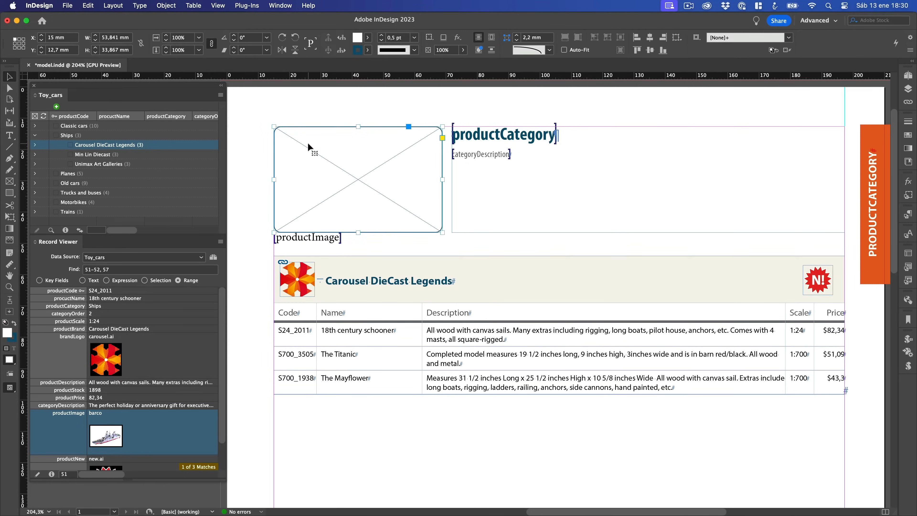
{"action": "left_click", "coordinate": [499, 158], "text": "shift"}
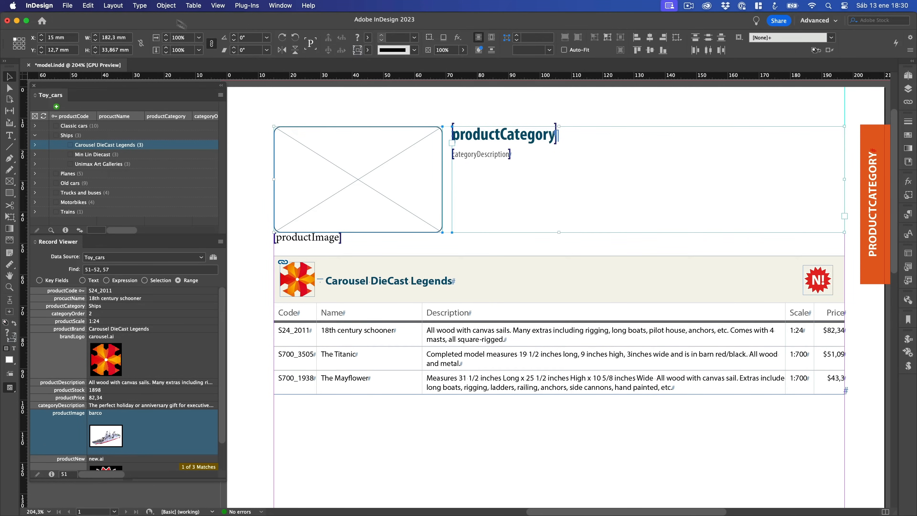
{"action": "left_click", "coordinate": [160, 4]}
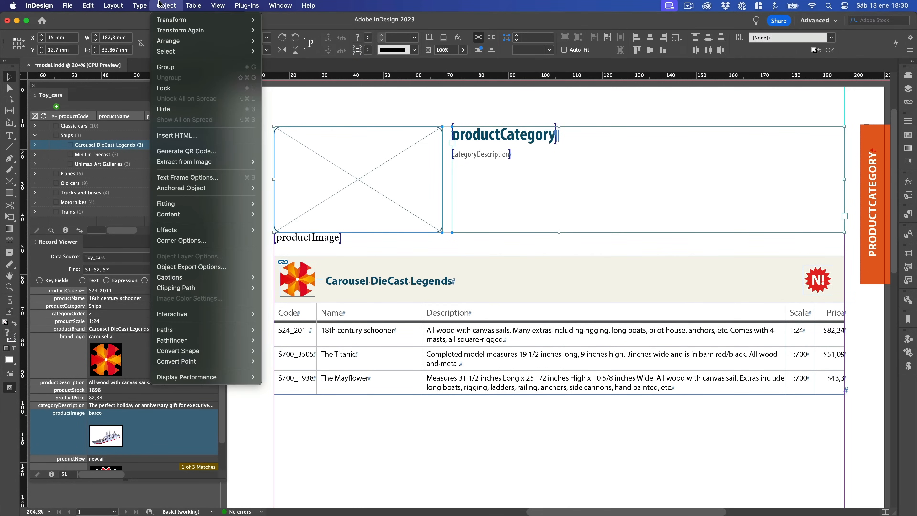
{"action": "left_click", "coordinate": [165, 67]}
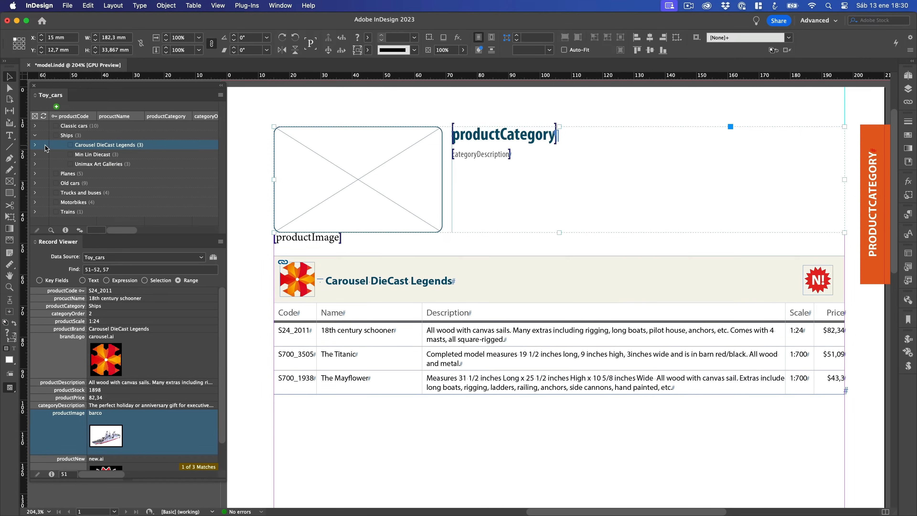
{"action": "left_click_drag", "start_coordinate": [47, 146], "coordinate": [344, 171]}
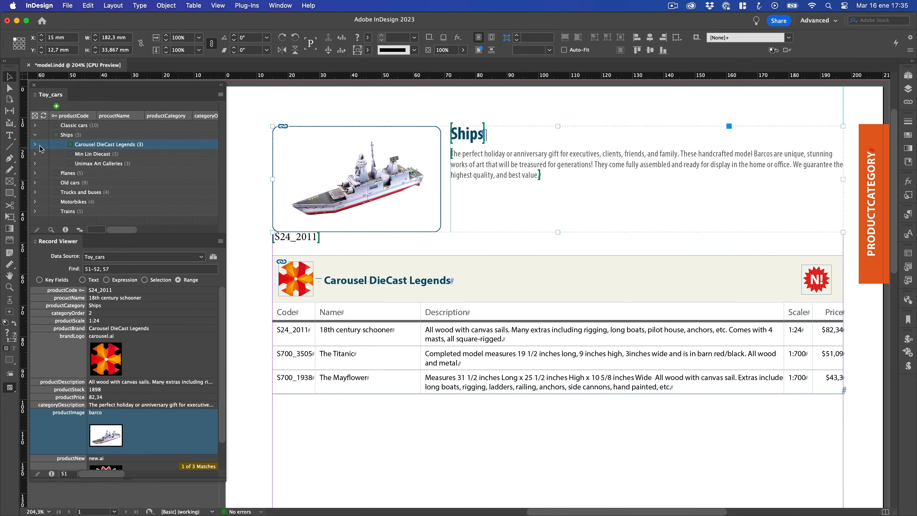
Look through the Toy_cars record groups, including Min Lin Diecast and Planes.
{"action": "left_click_drag", "start_coordinate": [100, 145], "coordinate": [325, 198]}
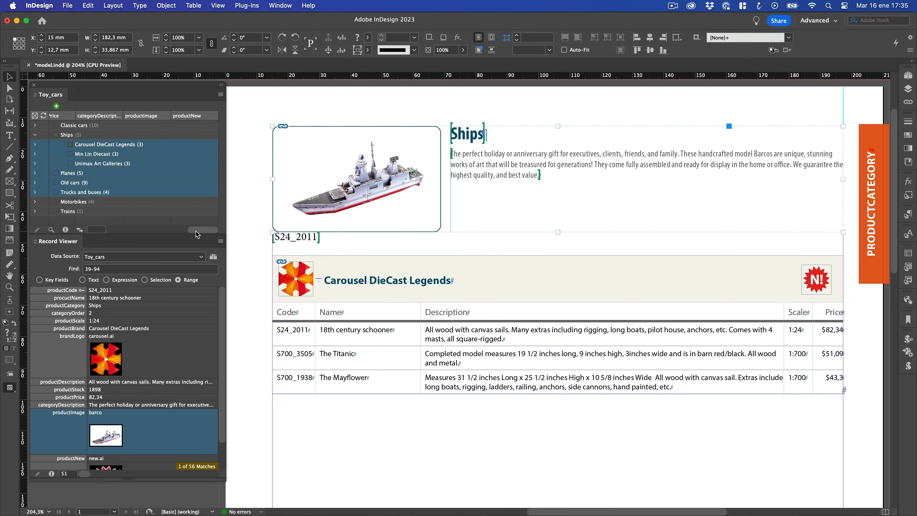
{"action": "left_click_drag", "start_coordinate": [195, 230], "coordinate": [101, 226]}
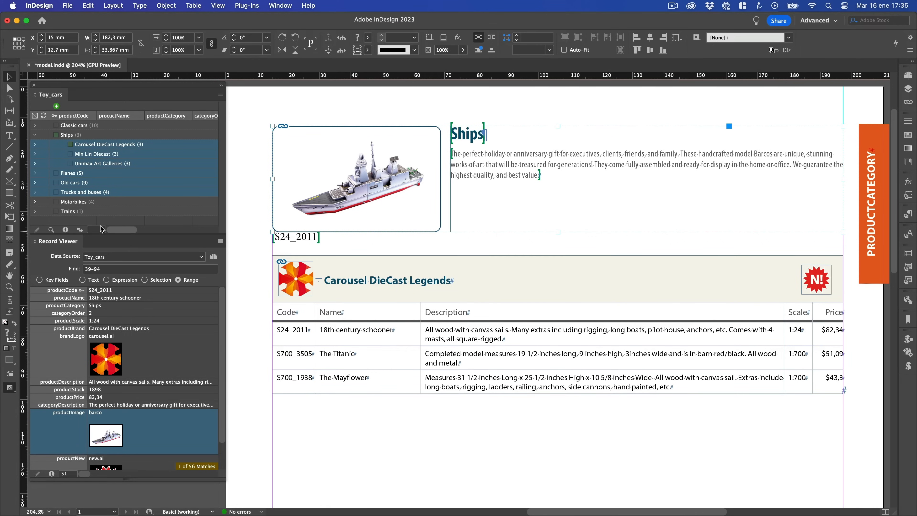
{"action": "left_click", "coordinate": [47, 154]}
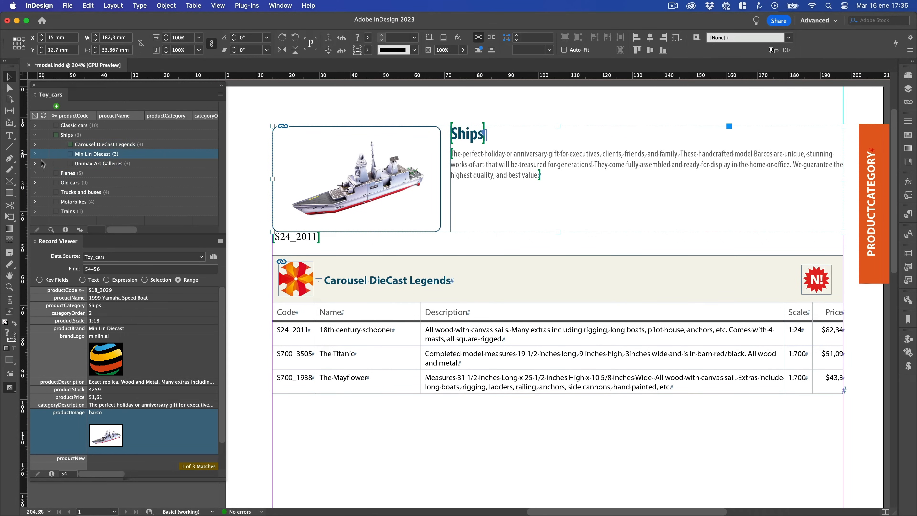
{"action": "left_click", "coordinate": [43, 174]}
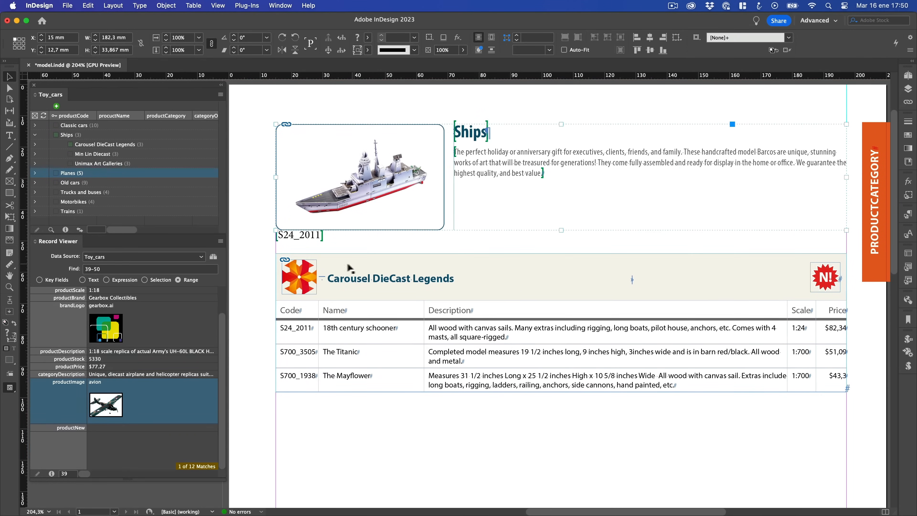
Using the Carousel DieCast Legends records, insert the brandLogo field specifier into the table header's logo frame and delete its image.
{"action": "left_click", "coordinate": [342, 264]}
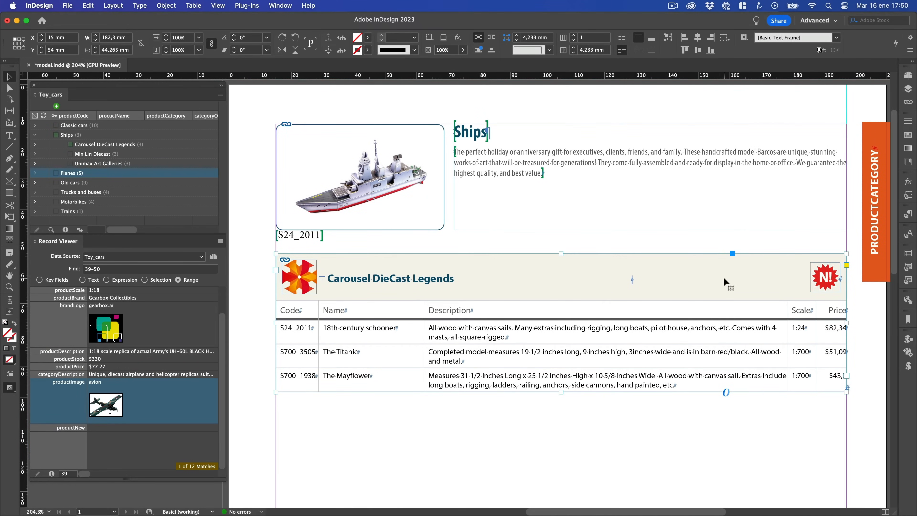
{"action": "left_click", "coordinate": [117, 146]}
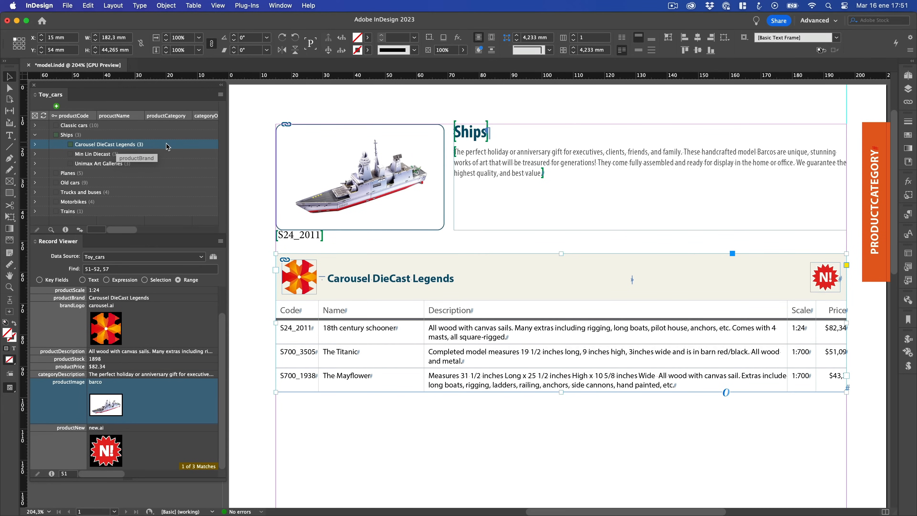
{"action": "left_click", "coordinate": [306, 277]}
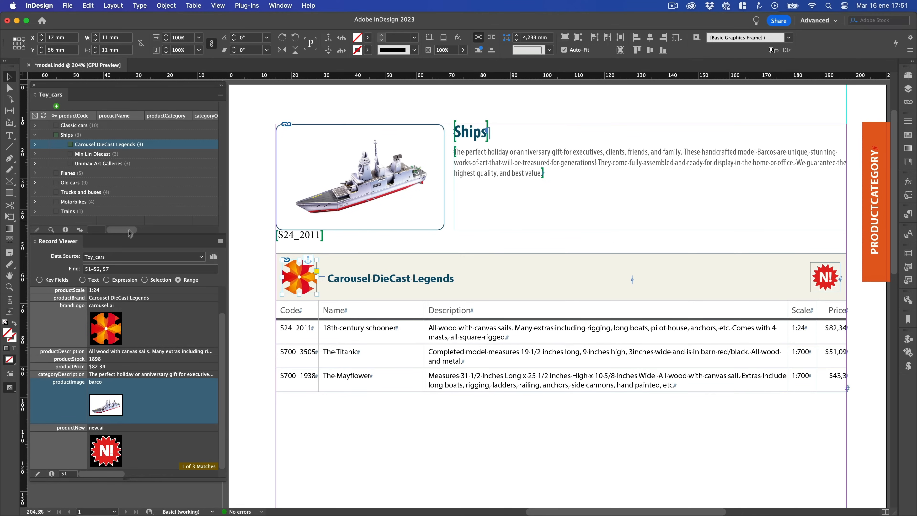
{"action": "right_click", "coordinate": [142, 307]}
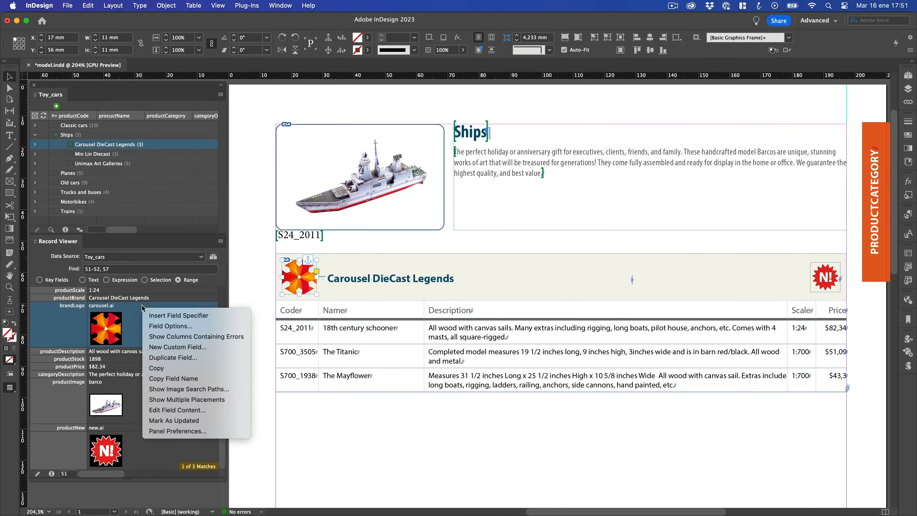
{"action": "left_click", "coordinate": [177, 316]}
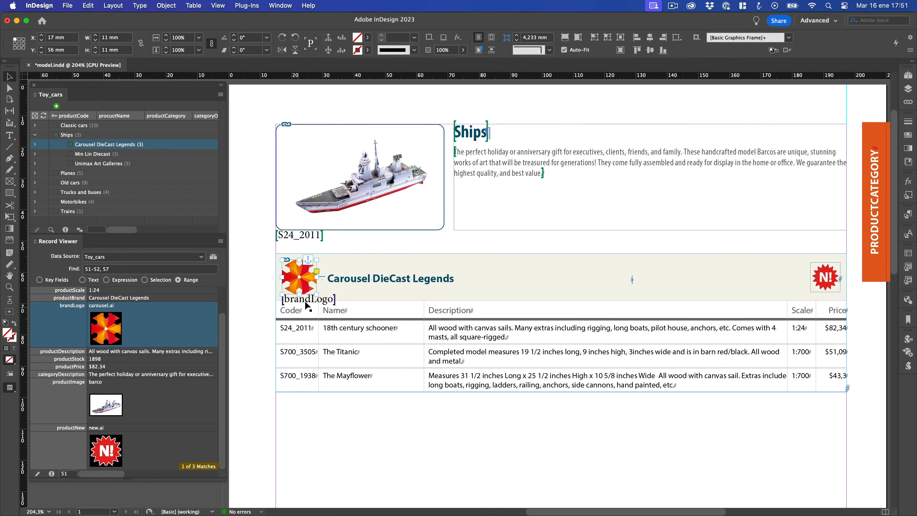
{"action": "left_click", "coordinate": [300, 277]}
{"action": "key", "text": "Delete"}
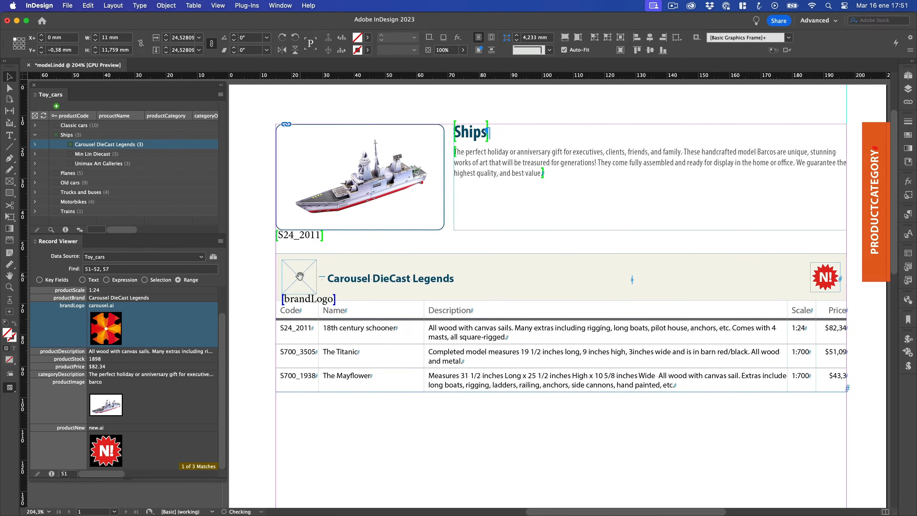
Replace the Carousel DieCast Legends brand name in the table header with the productBrand field specifier.
{"action": "double_click", "coordinate": [323, 277]}
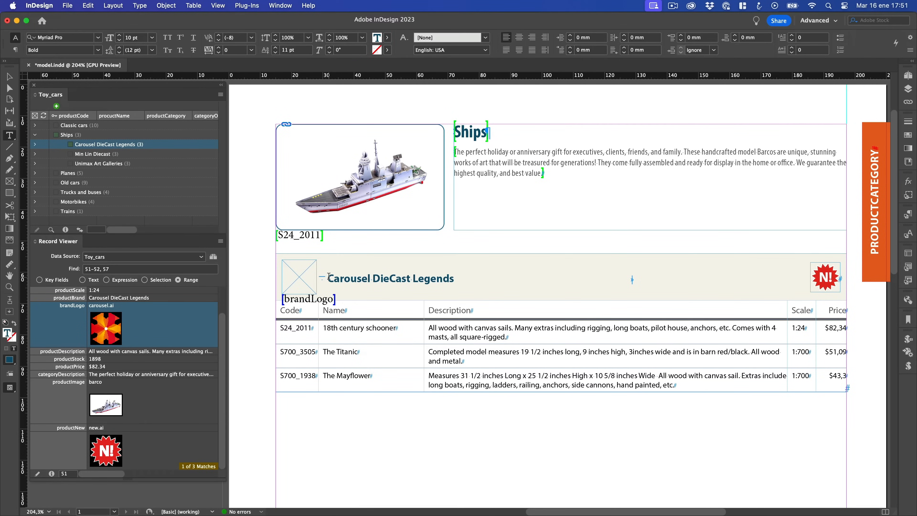
{"action": "left_click_drag", "start_coordinate": [327, 278], "coordinate": [454, 278]}
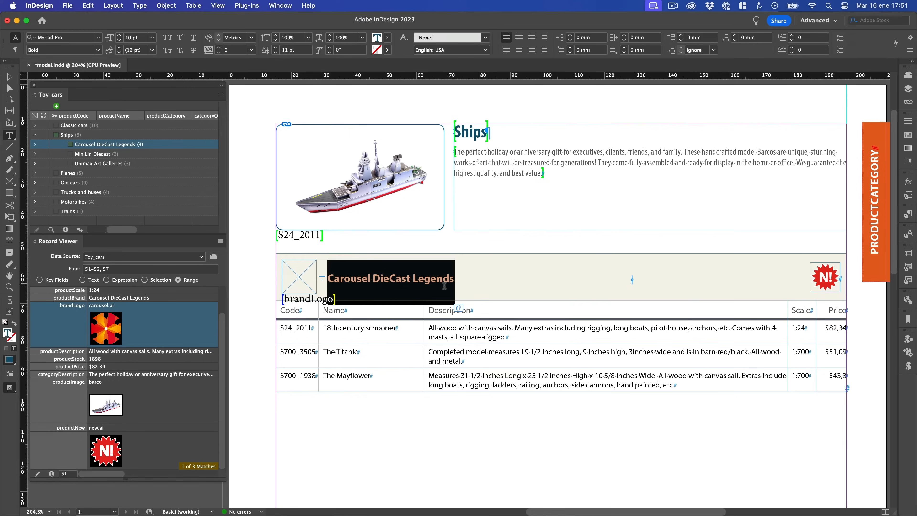
{"action": "right_click", "coordinate": [168, 298]}
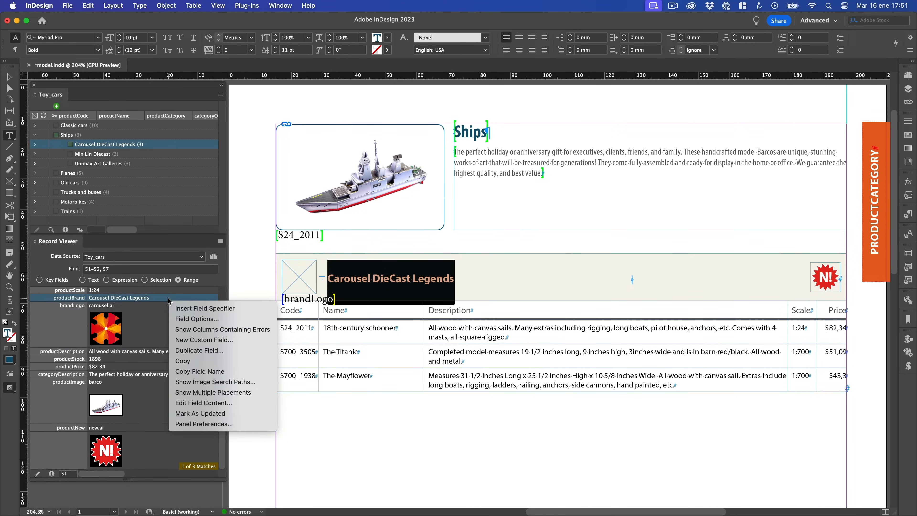
{"action": "left_click", "coordinate": [201, 308]}
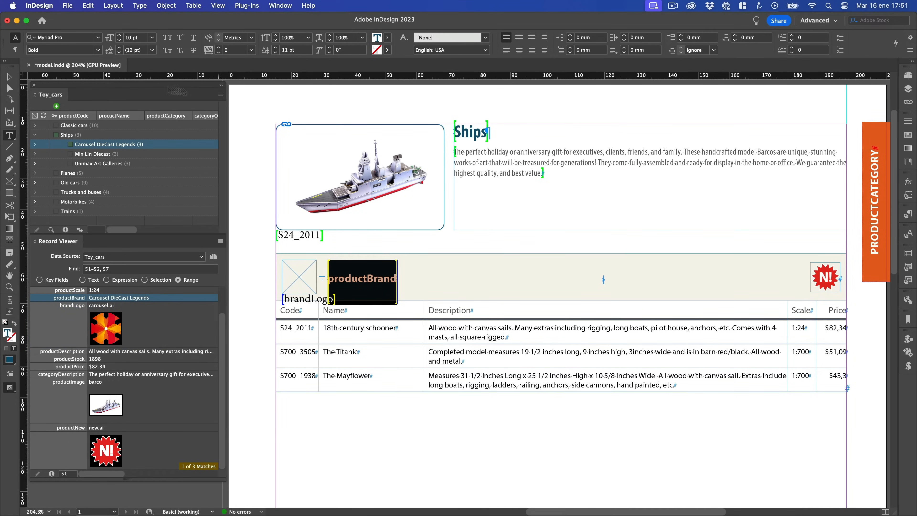
Insert the productNew field specifier into the N! badge frame and delete the image inside the frame.
{"action": "left_click", "coordinate": [9, 77]}
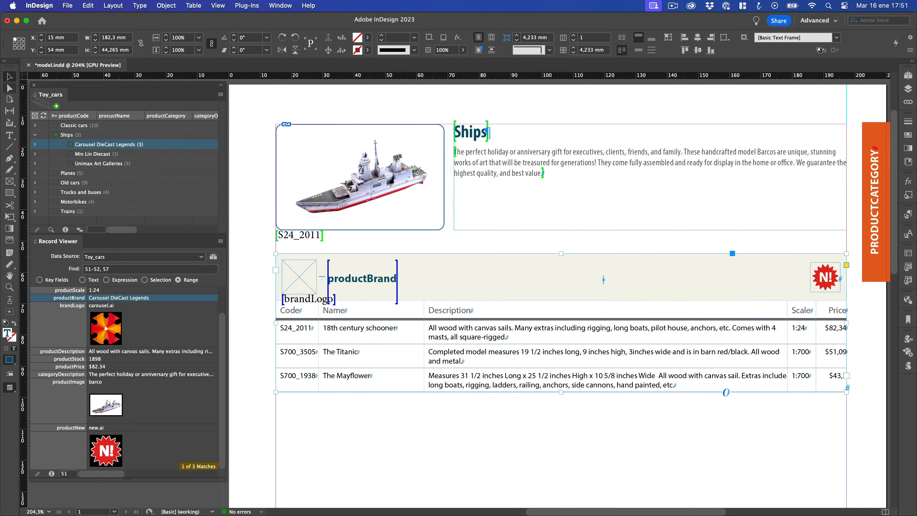
{"action": "left_click", "coordinate": [832, 278]}
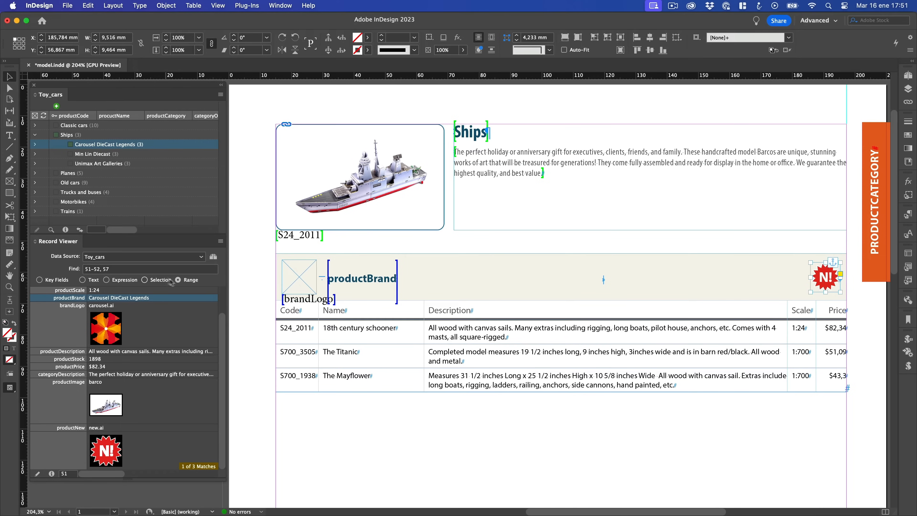
{"action": "right_click", "coordinate": [129, 430]}
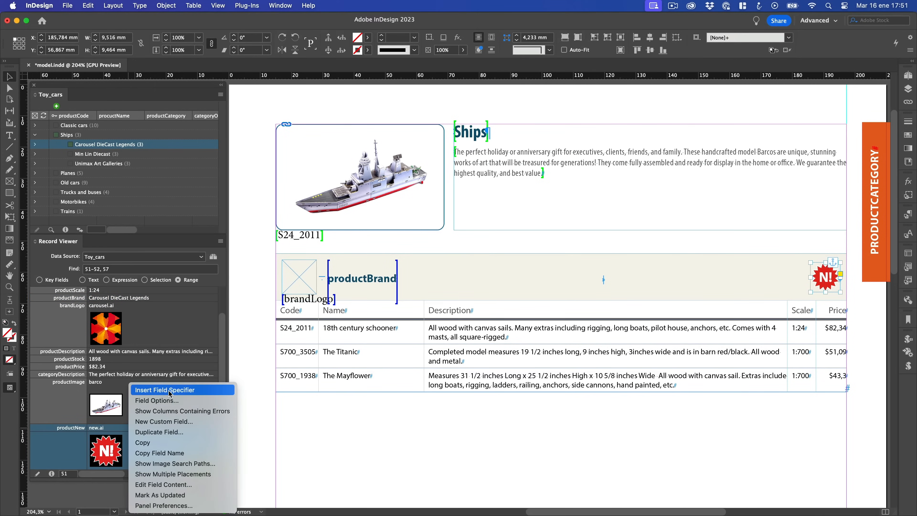
{"action": "left_click", "coordinate": [158, 390]}
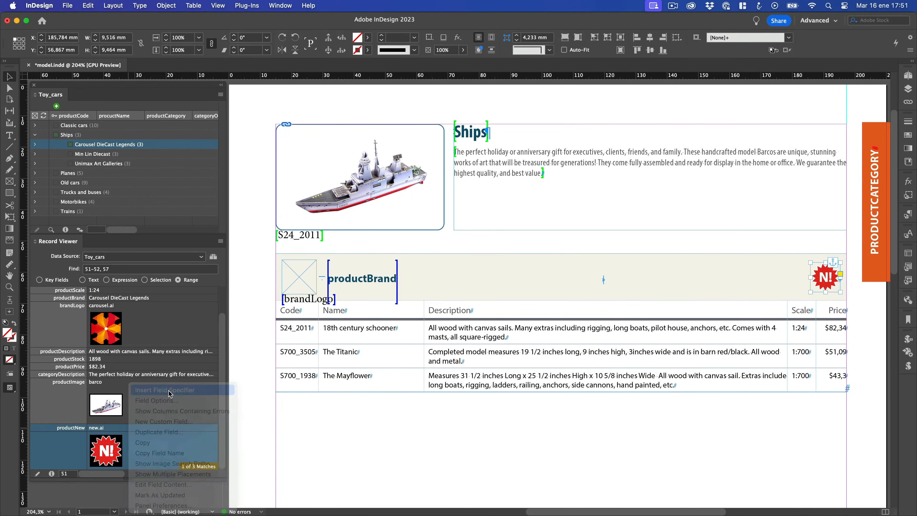
{"action": "left_click", "coordinate": [825, 278]}
{"action": "key", "text": "Delete"}
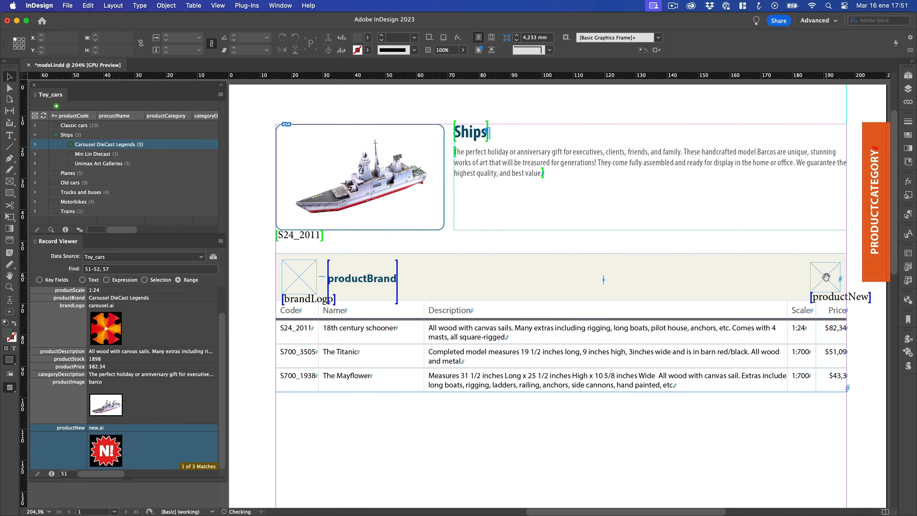
Delete The Titanic and The Mayflower rows from the product table, keeping the column headings and the first product row.
{"action": "left_click", "coordinate": [280, 310]}
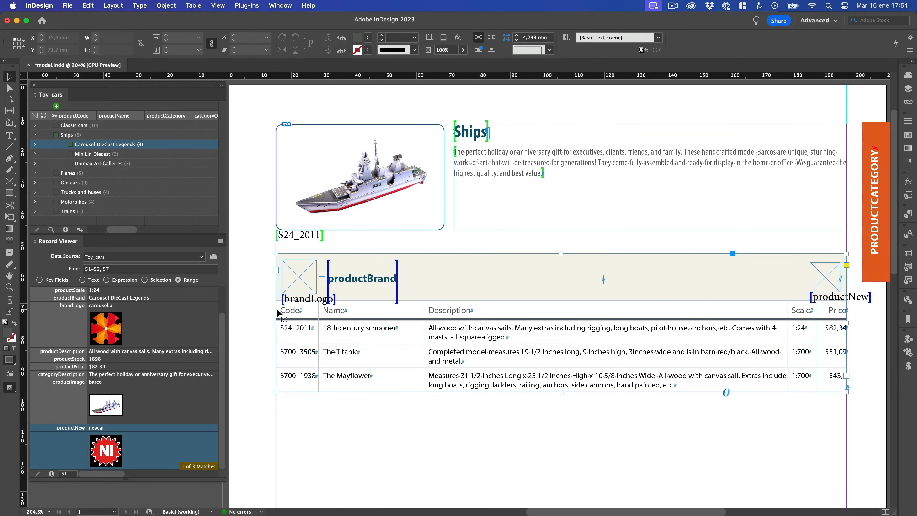
{"action": "left_click", "coordinate": [273, 307]}
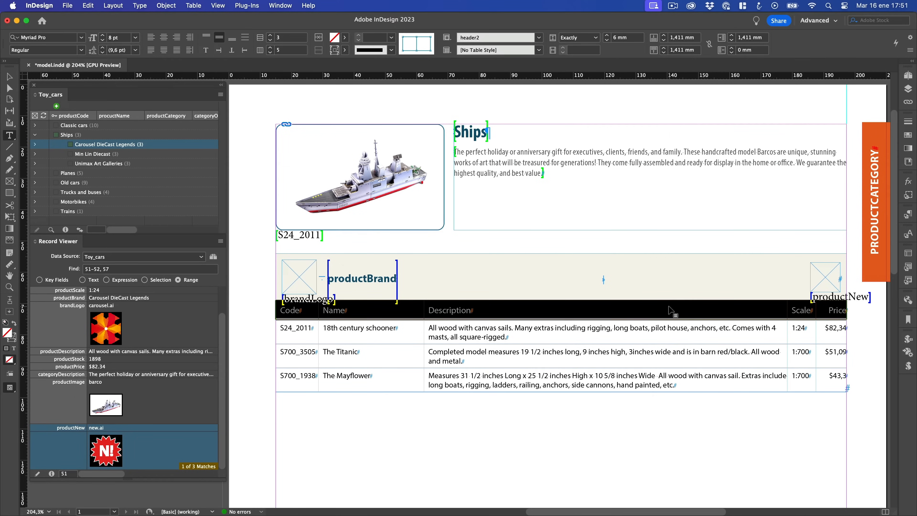
{"action": "left_click", "coordinate": [274, 335]}
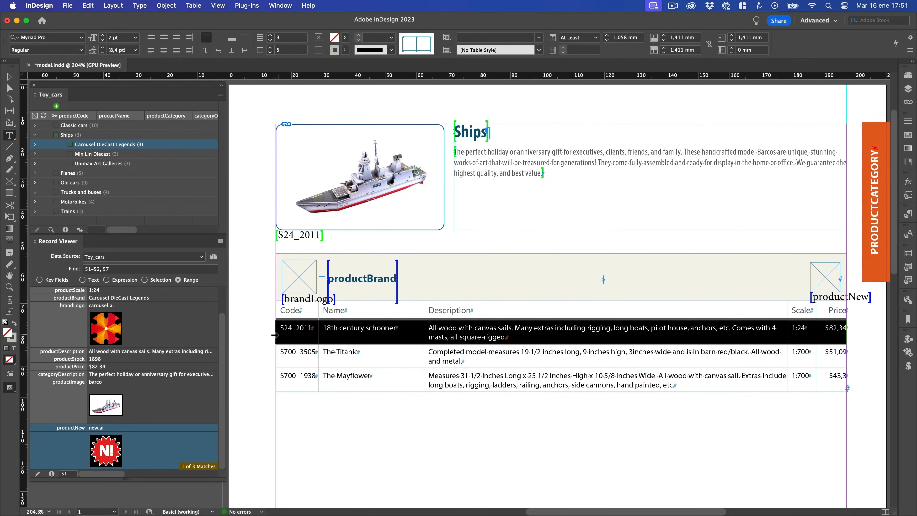
{"action": "left_click", "coordinate": [273, 364]}
{"action": "left_click_drag", "start_coordinate": [273, 364], "coordinate": [272, 372]}
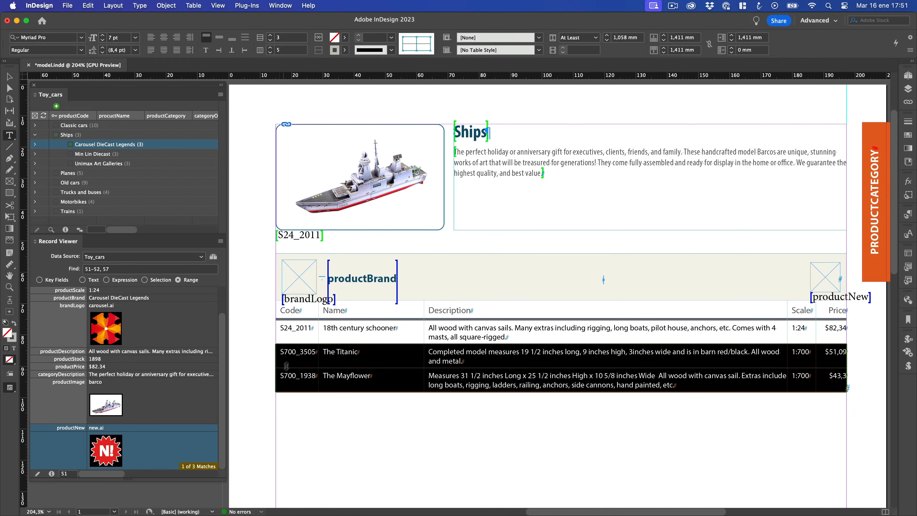
{"action": "right_click", "coordinate": [296, 362]}
{"action": "mouse_move", "coordinate": [323, 364]}
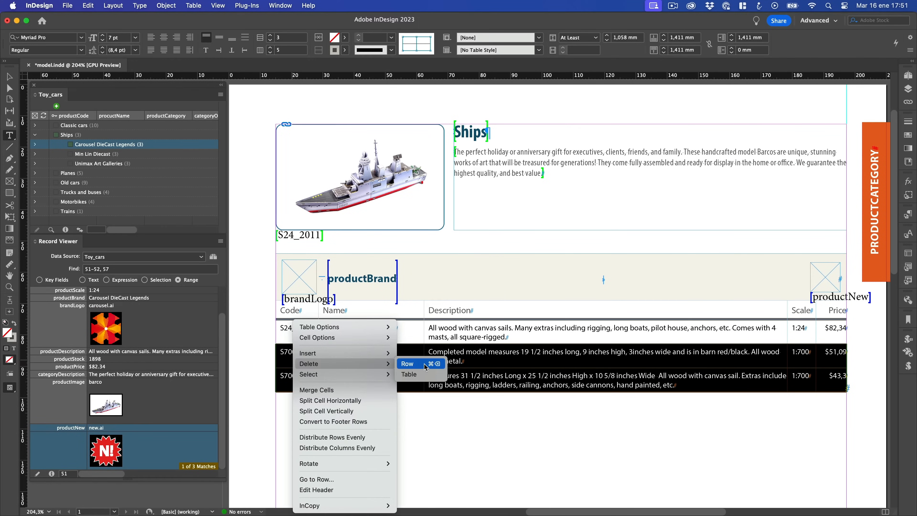
{"action": "left_click", "coordinate": [422, 363]}
Replace the product code and name in the remaining product row with the productCode and procuctName field specifiers.
{"action": "left_click", "coordinate": [292, 328]}
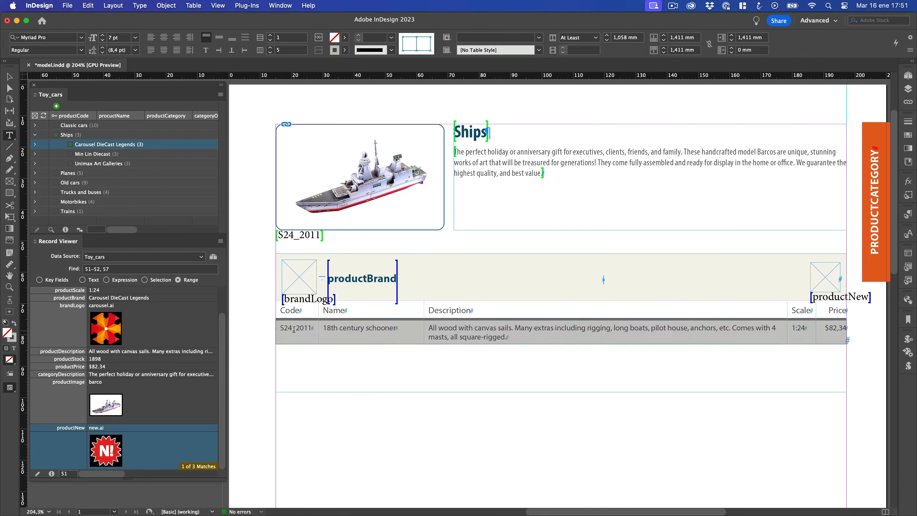
{"action": "double_click", "coordinate": [283, 328]}
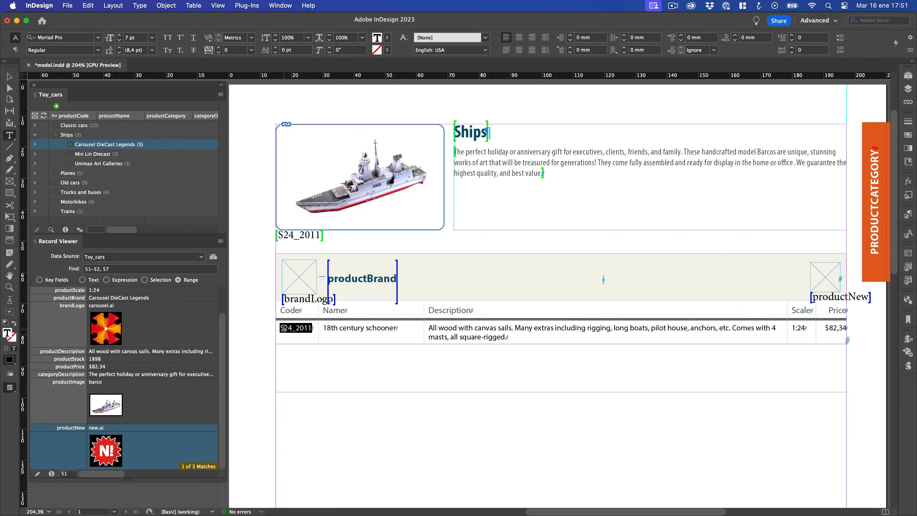
{"action": "left_click_drag", "start_coordinate": [221, 323], "coordinate": [225, 292]}
{"action": "right_click", "coordinate": [145, 292]}
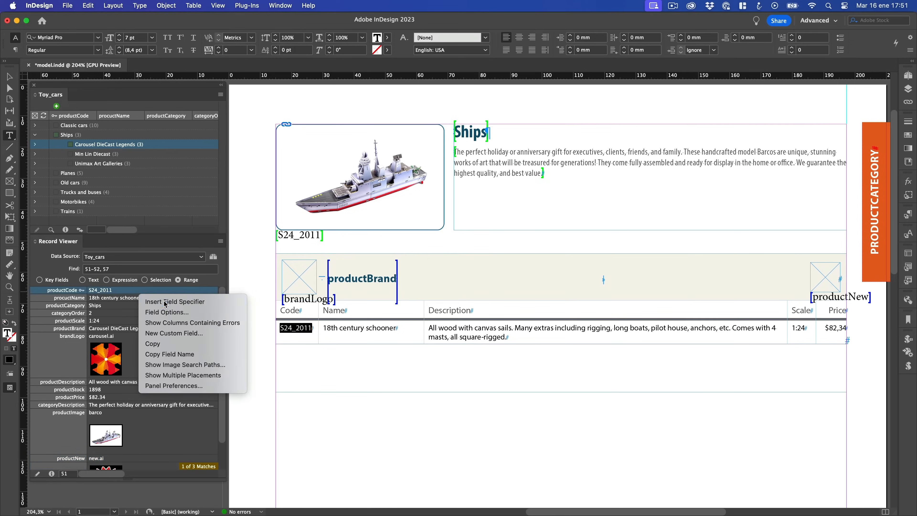
{"action": "left_click", "coordinate": [155, 299]}
{"action": "left_click_drag", "start_coordinate": [322, 327], "coordinate": [400, 327]}
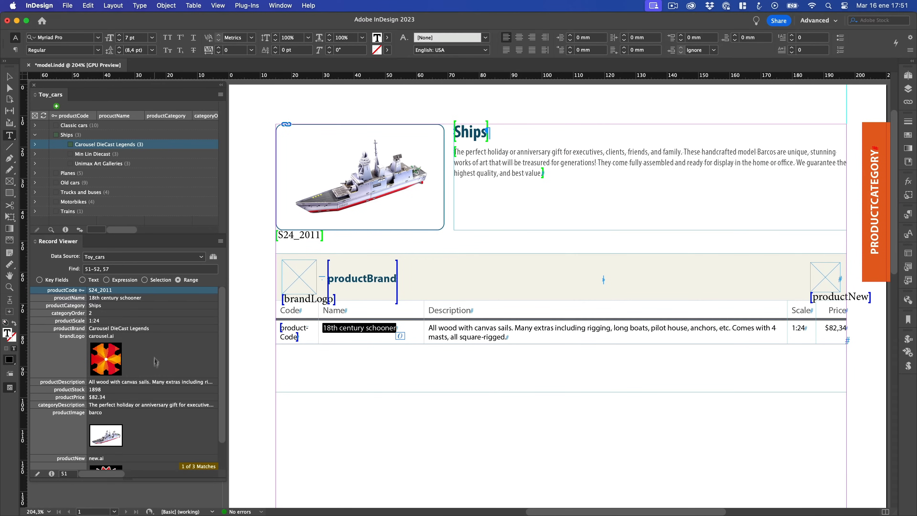
{"action": "right_click", "coordinate": [150, 301]}
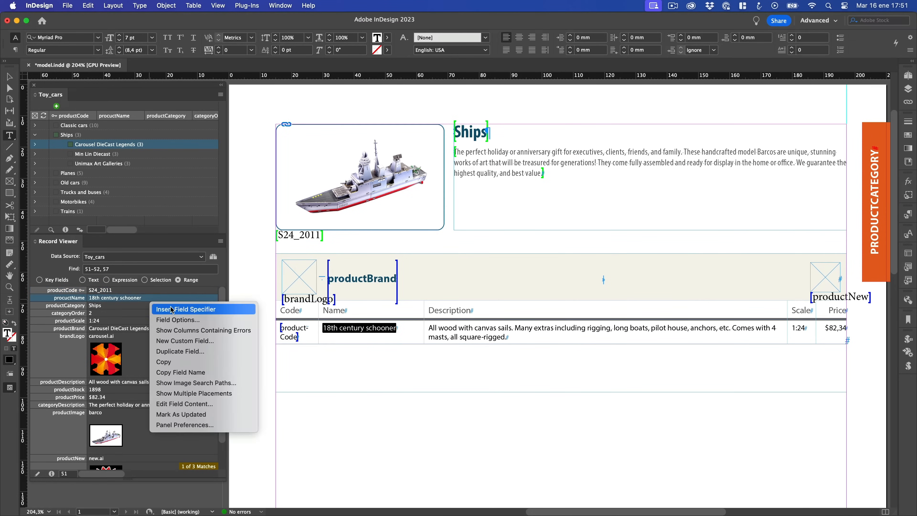
{"action": "left_click", "coordinate": [170, 309]}
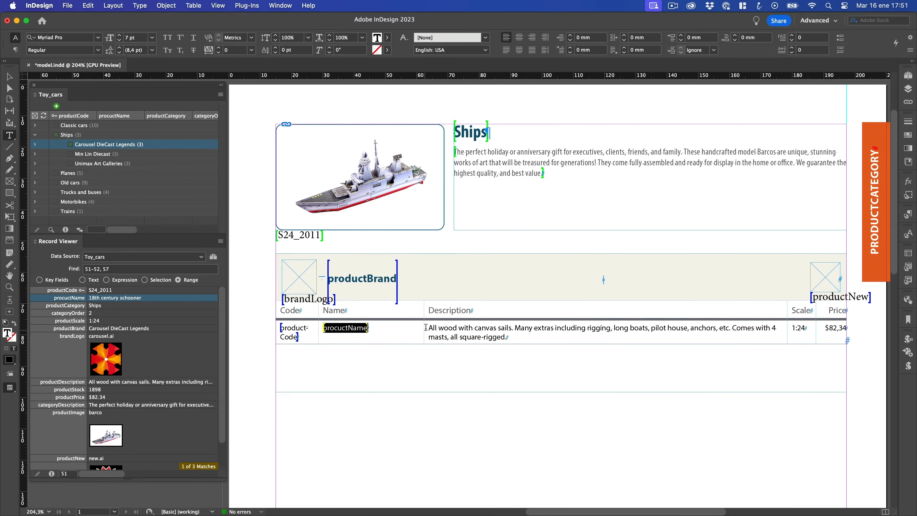
Replace the entire description text in the product row with the productDescription field specifier.
{"action": "left_click", "coordinate": [440, 333]}
{"action": "triple_click", "coordinate": [439, 333]}
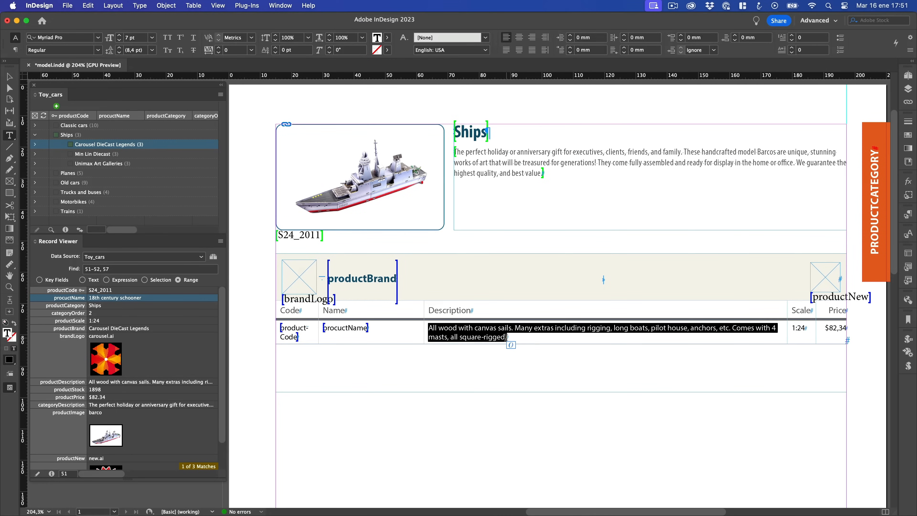
{"action": "right_click", "coordinate": [121, 382]}
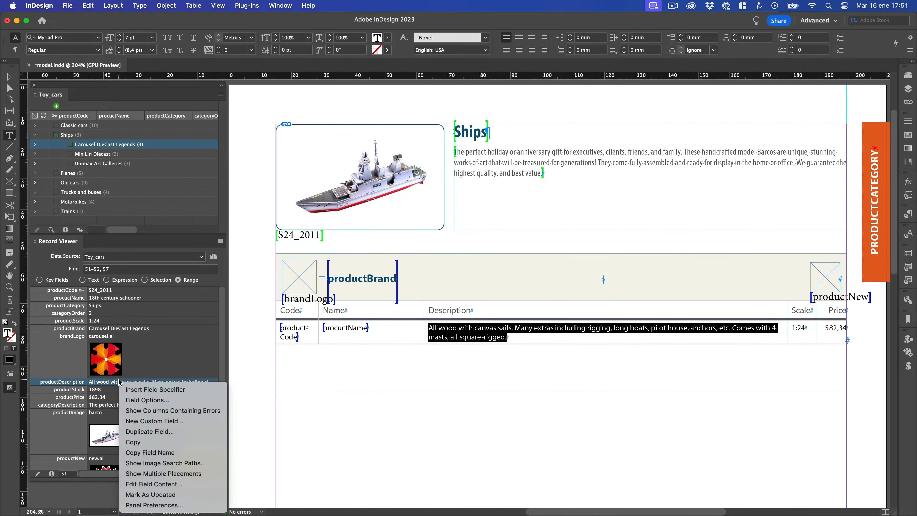
{"action": "left_click", "coordinate": [143, 390]}
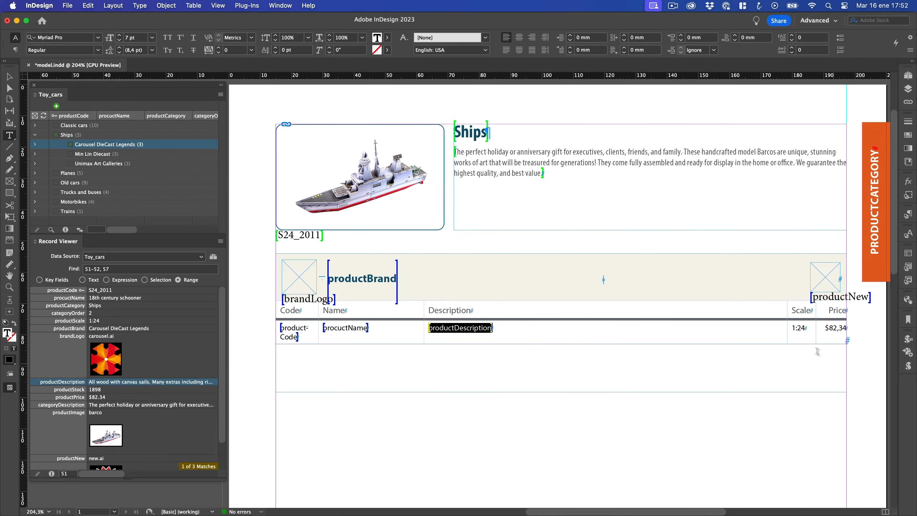
Replace the scale and price values in the product row with the productScale and productPrice field specifiers.
{"action": "left_click_drag", "start_coordinate": [790, 327], "coordinate": [807, 328]}
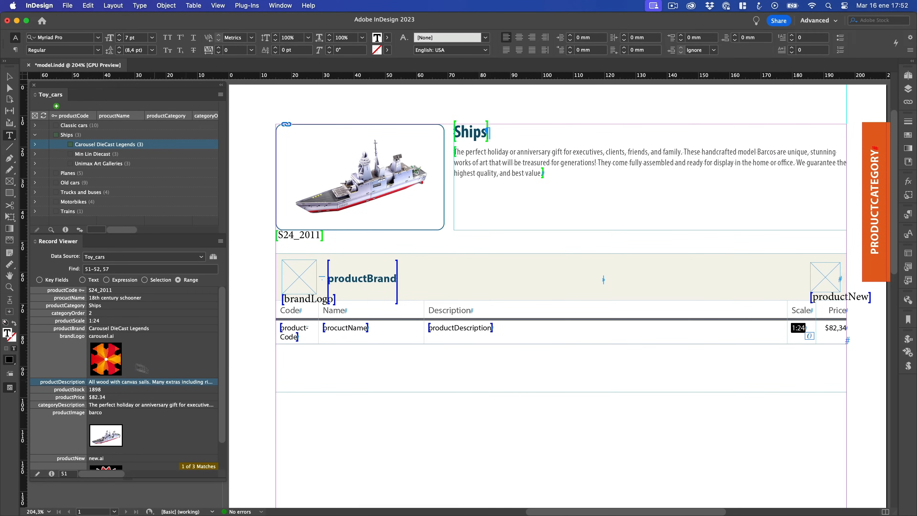
{"action": "right_click", "coordinate": [117, 321]}
{"action": "left_click", "coordinate": [147, 330]}
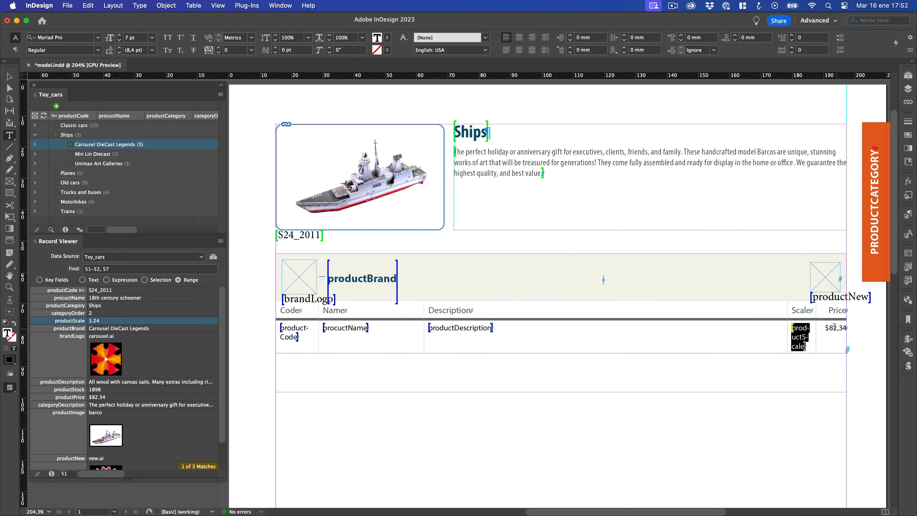
{"action": "left_click_drag", "start_coordinate": [823, 326], "coordinate": [844, 327]}
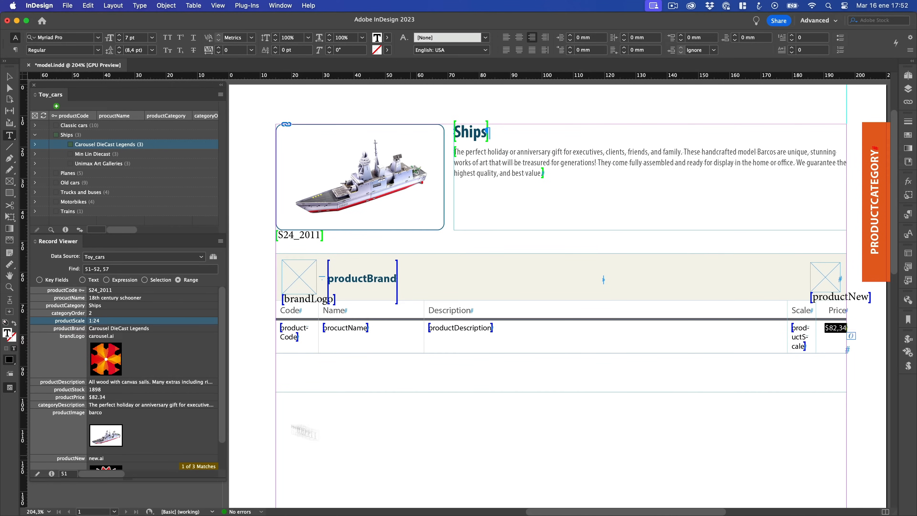
{"action": "right_click", "coordinate": [113, 397]}
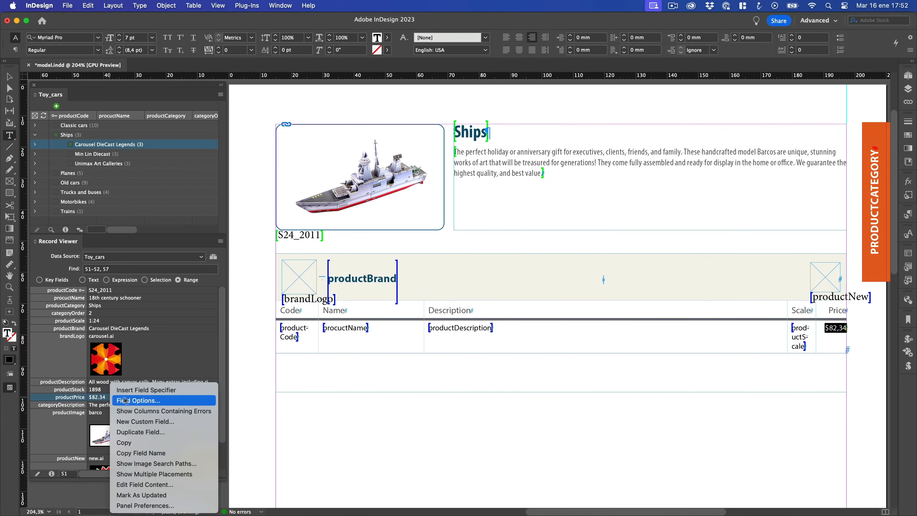
{"action": "left_click", "coordinate": [143, 390]}
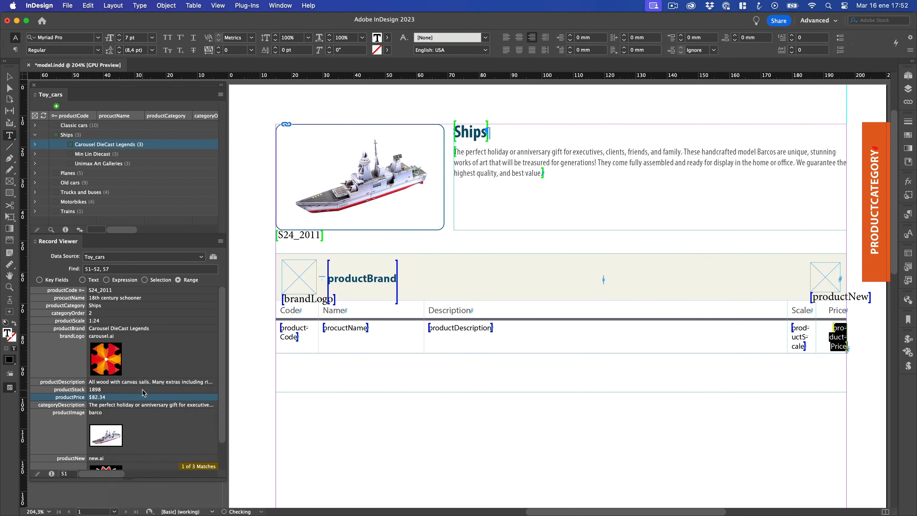
Test the template by populating its table with the Carousel DieCast Legends group from Classic cars, and undo the population.
{"action": "left_click", "coordinate": [10, 77]}
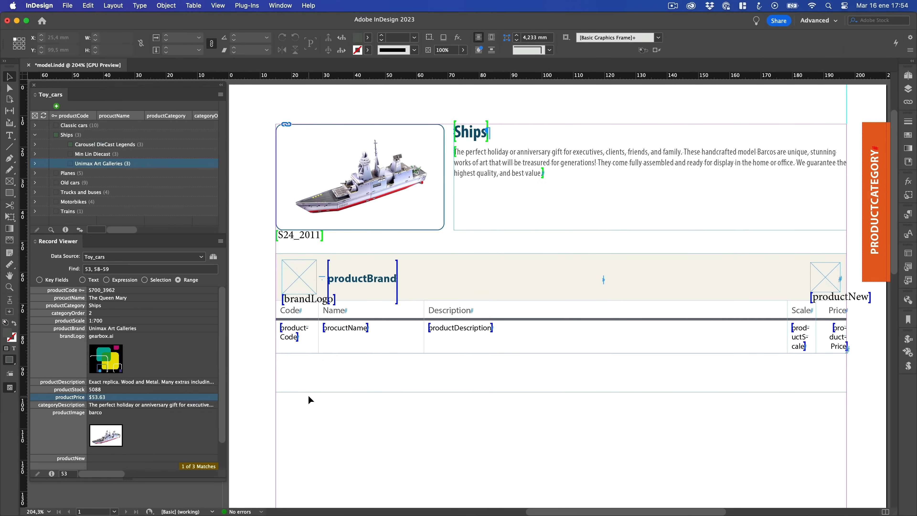
{"action": "left_click", "coordinate": [35, 134]}
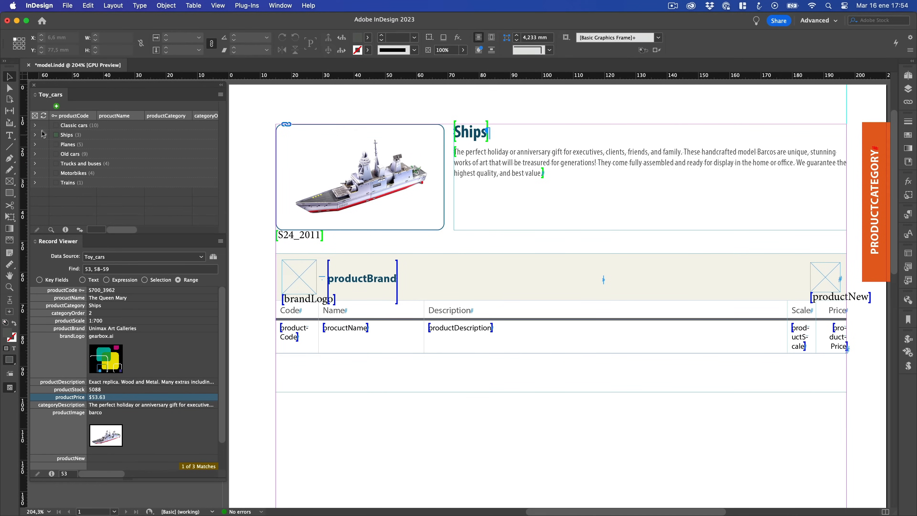
{"action": "left_click", "coordinate": [72, 125]}
{"action": "left_click", "coordinate": [35, 126]}
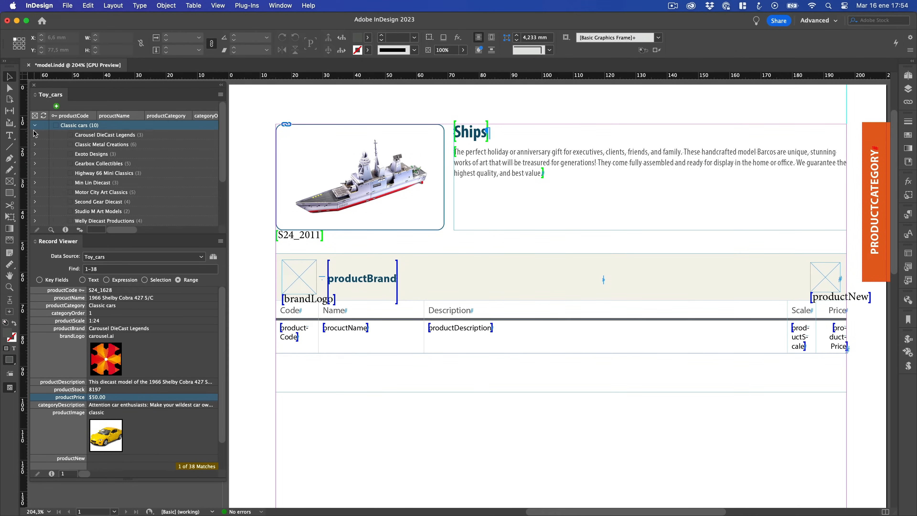
{"action": "left_click", "coordinate": [40, 134]}
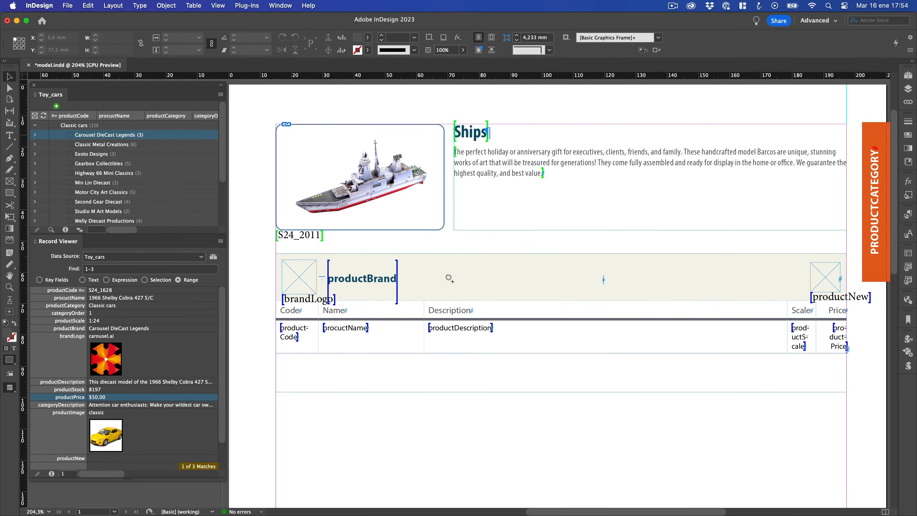
{"action": "left_click_drag", "start_coordinate": [448, 278], "coordinate": [448, 277]}
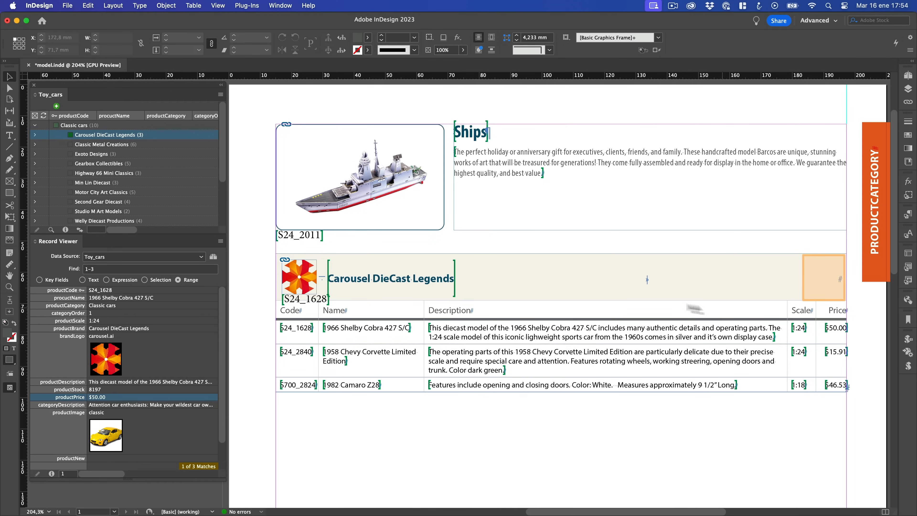
{"action": "key", "text": "super+z"}
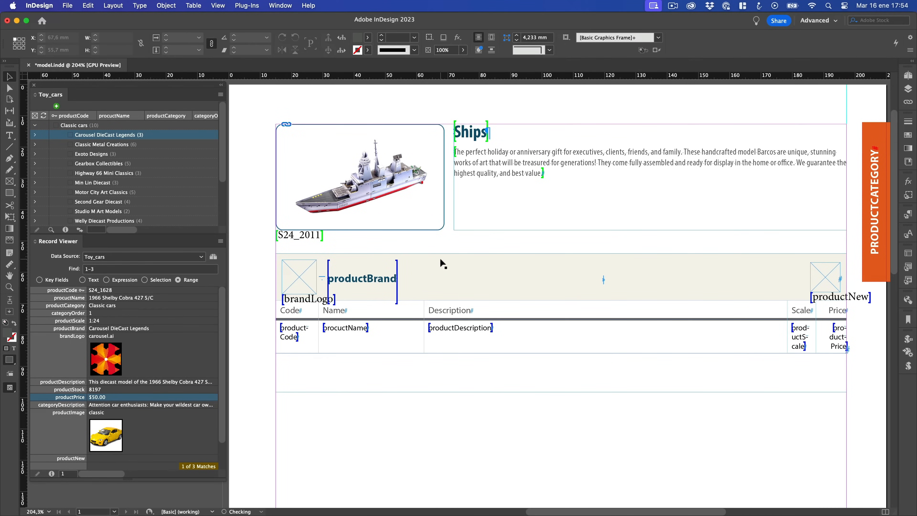
Test the table template with the Classic Metal Creations group from Classic cars, and undo the population.
{"action": "left_click", "coordinate": [124, 145]}
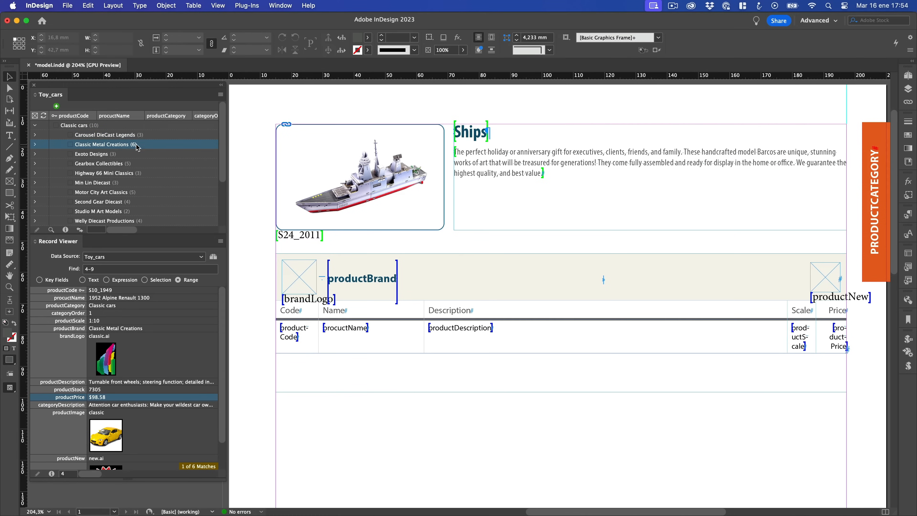
{"action": "left_click_drag", "start_coordinate": [45, 144], "coordinate": [453, 275]}
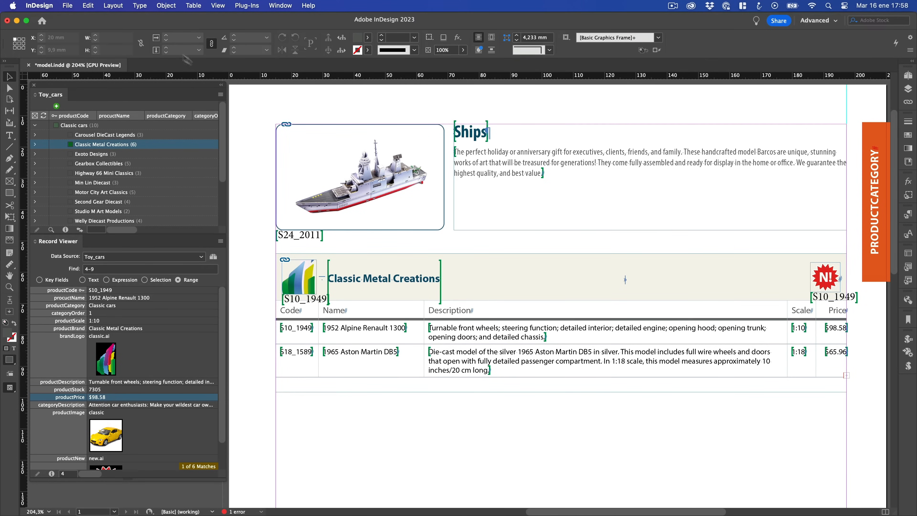
{"action": "left_click", "coordinate": [93, 6]}
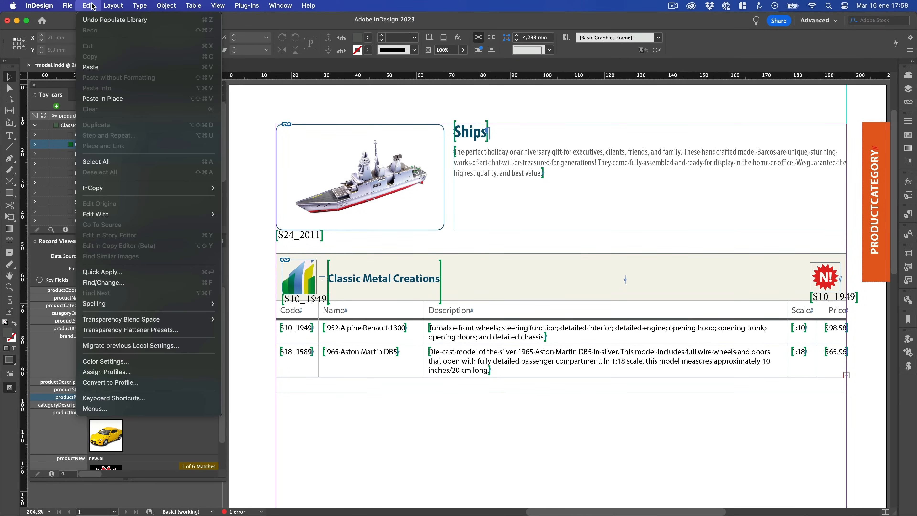
{"action": "left_click", "coordinate": [92, 19]}
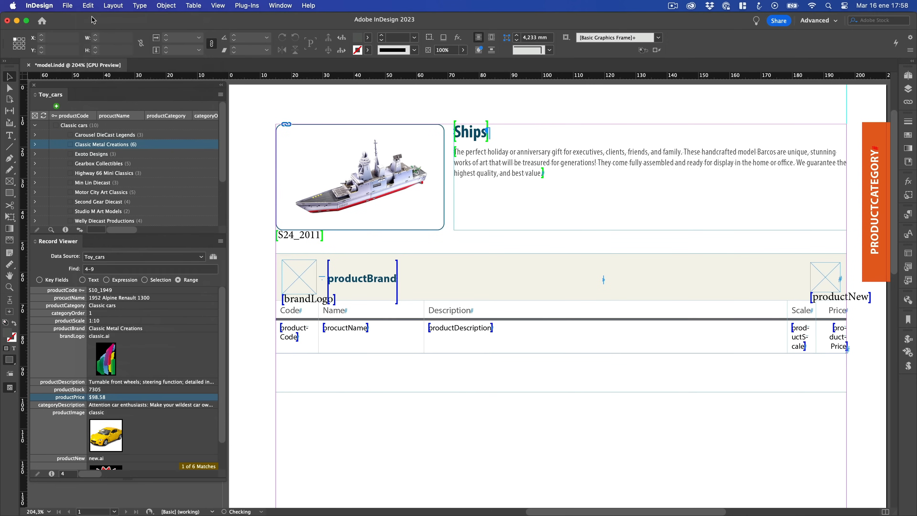
Set the Fitting pagination rule of the product table's text frame to Frame Height To Content Height.
{"action": "left_click", "coordinate": [474, 379]}
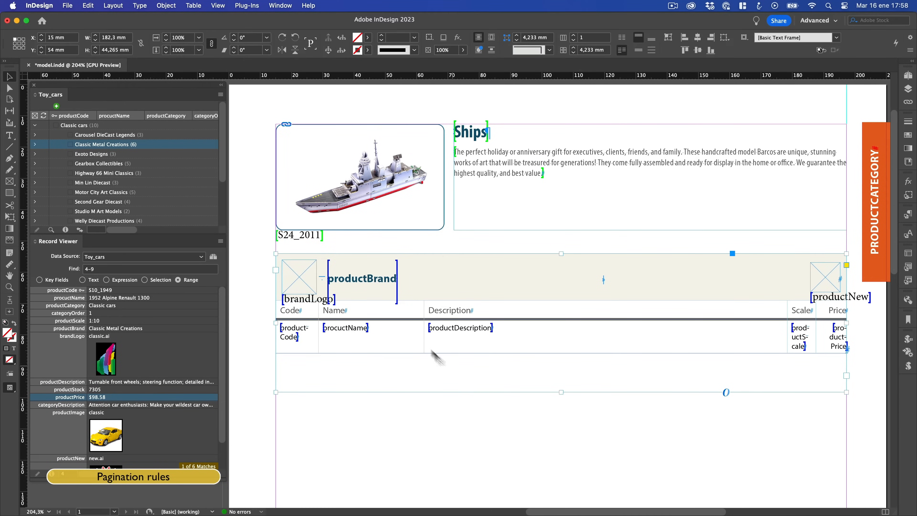
{"action": "left_click", "coordinate": [277, 7]}
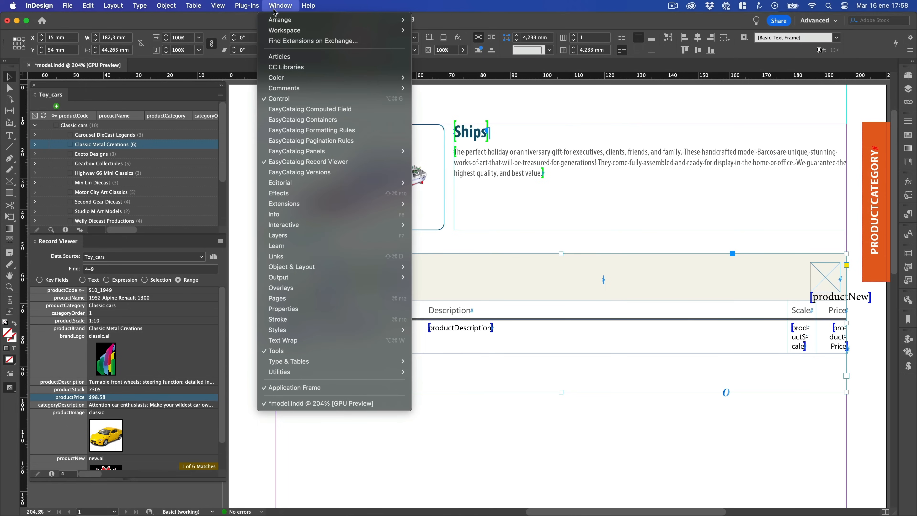
{"action": "left_click", "coordinate": [294, 141]}
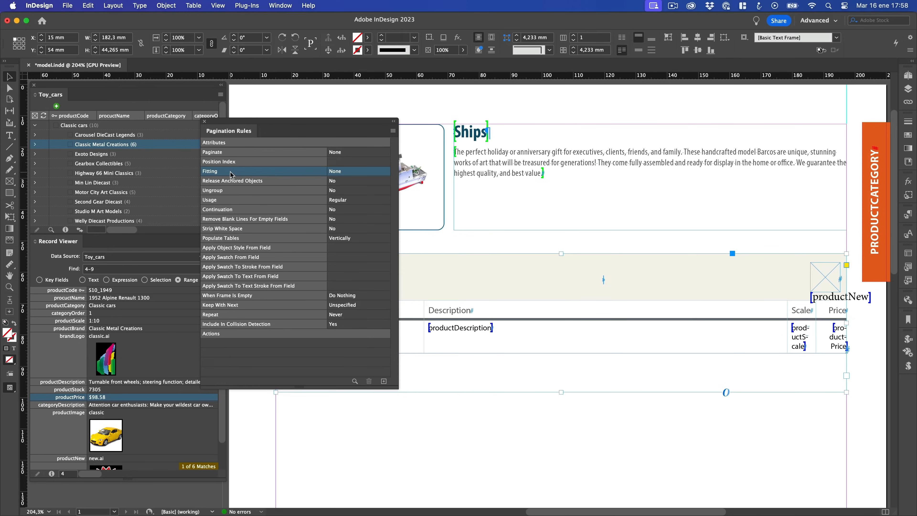
{"action": "double_click", "coordinate": [332, 172]}
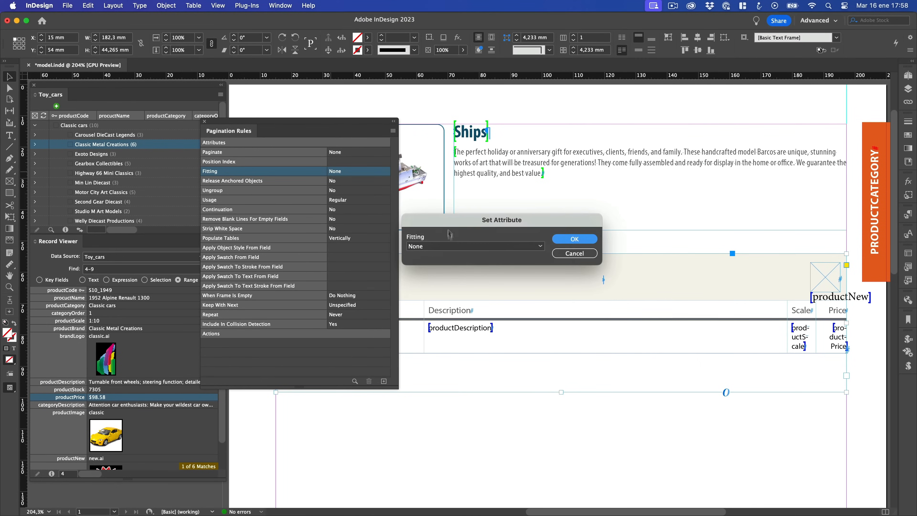
{"action": "left_click", "coordinate": [451, 248]}
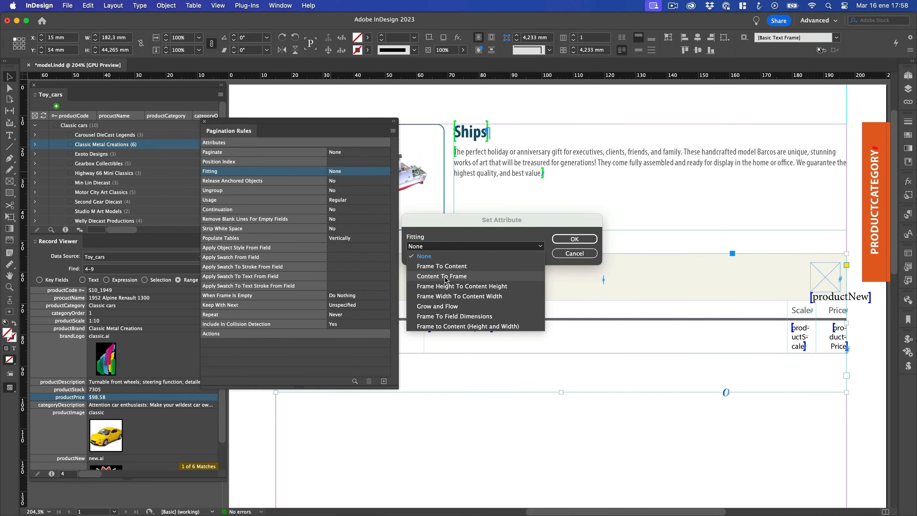
{"action": "left_click", "coordinate": [445, 286]}
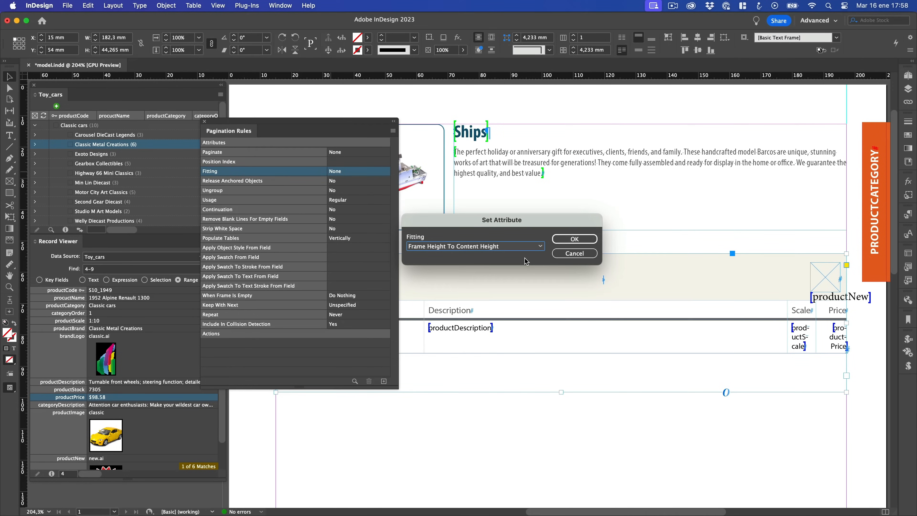
{"action": "left_click", "coordinate": [571, 239]}
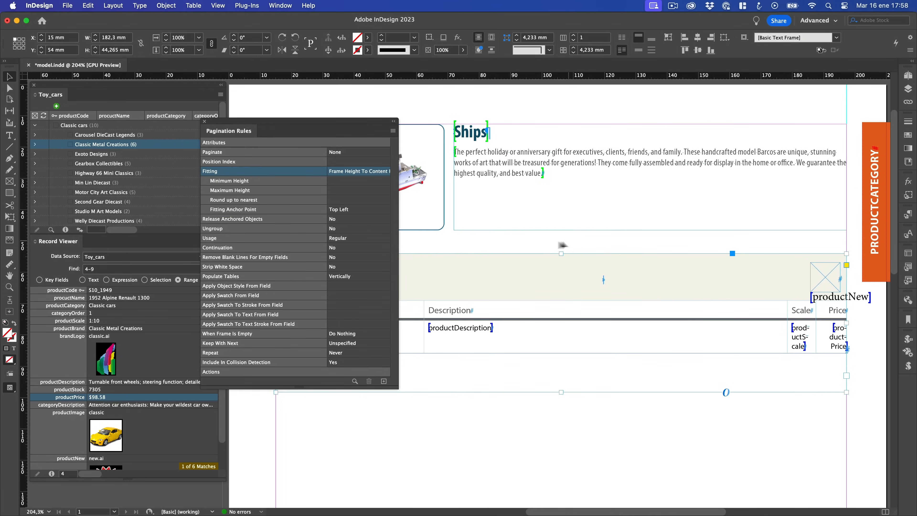
{"action": "left_click", "coordinate": [205, 122]}
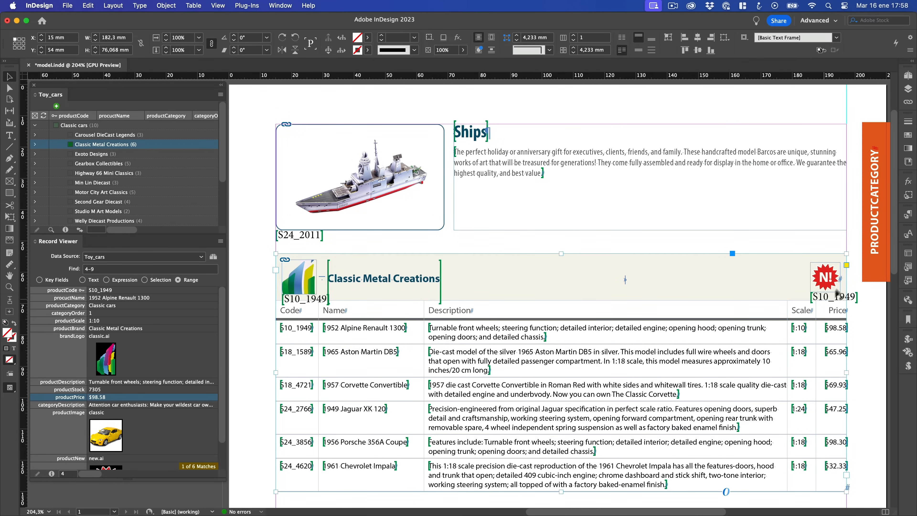
Repopulate the product table with the Classic cars records of Carousel DieCast Legends to test the fitting, and undo the population.
{"action": "left_click_drag", "start_coordinate": [893, 234], "coordinate": [894, 256]}
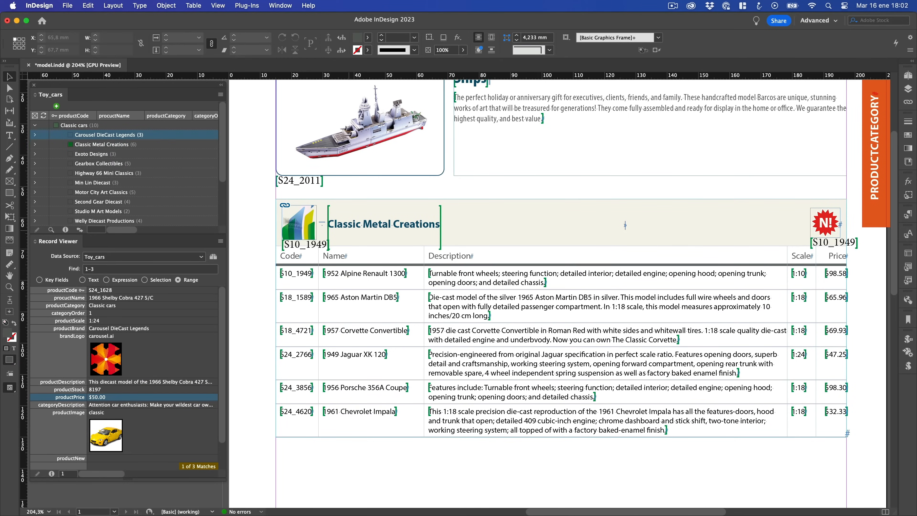
{"action": "left_click_drag", "start_coordinate": [45, 136], "coordinate": [706, 231]}
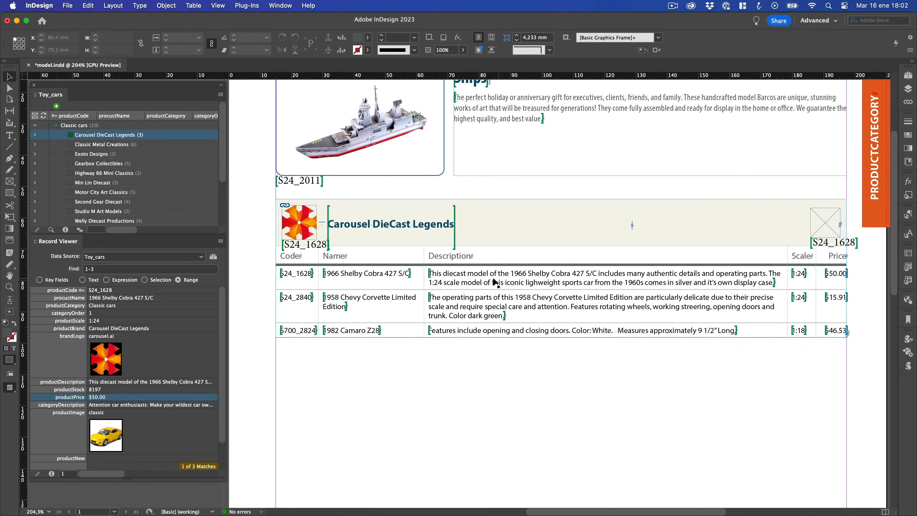
{"action": "key", "text": "super+z"}
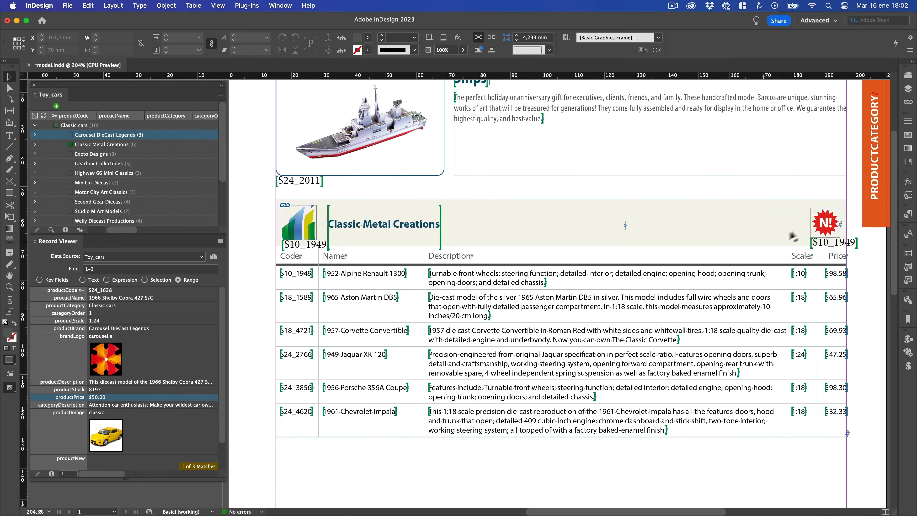
Add a pagination rule action to the red N! badge frame that hides it when productNew Is Empty.
{"action": "left_click", "coordinate": [815, 220]}
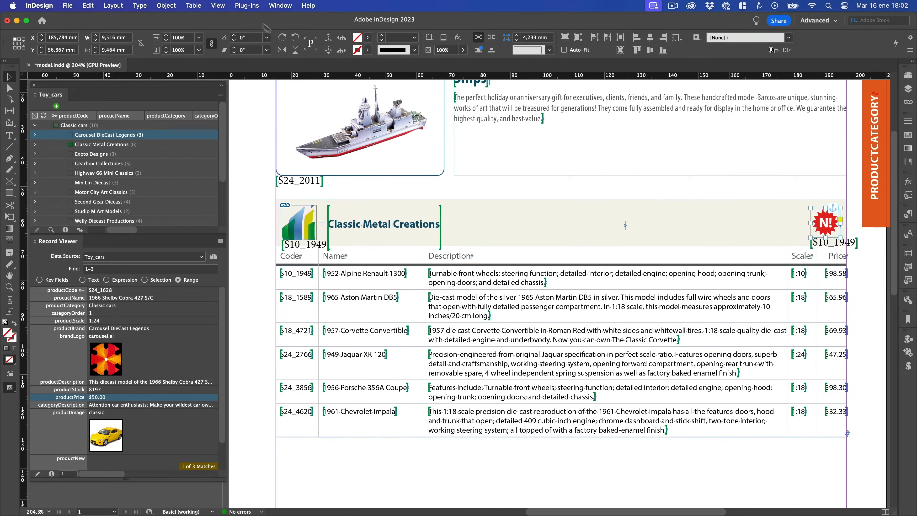
{"action": "left_click", "coordinate": [277, 5]}
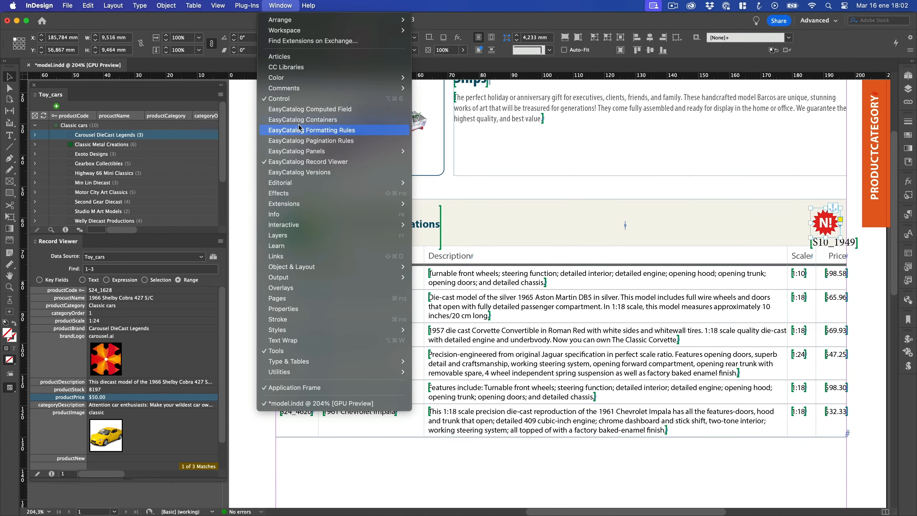
{"action": "left_click", "coordinate": [298, 141]}
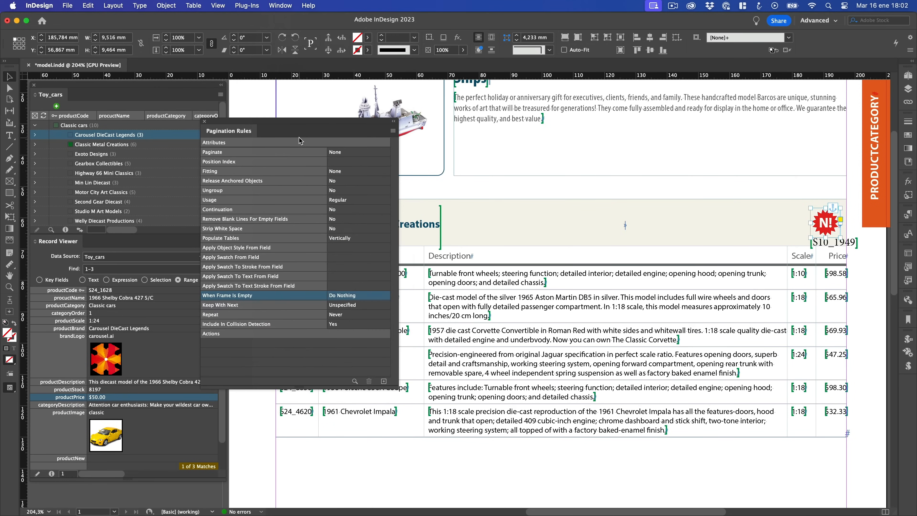
{"action": "left_click", "coordinate": [314, 347]}
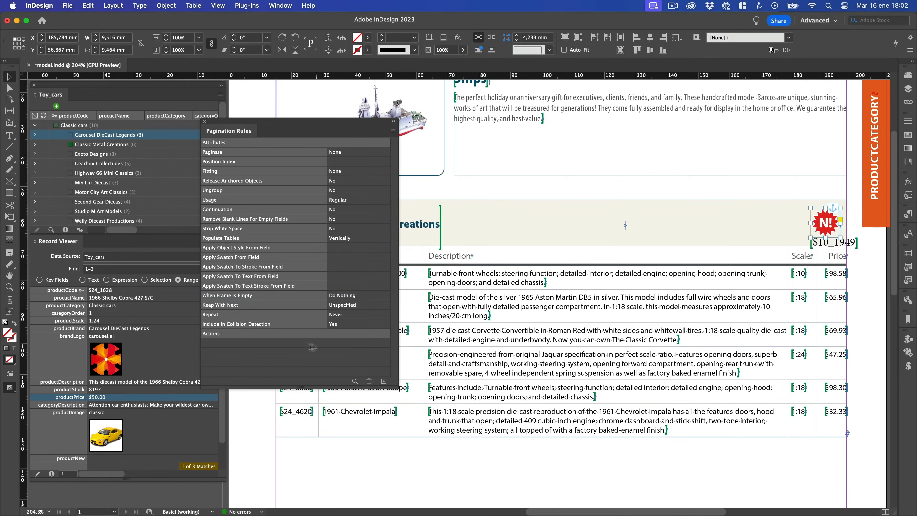
{"action": "double_click", "coordinate": [217, 334]}
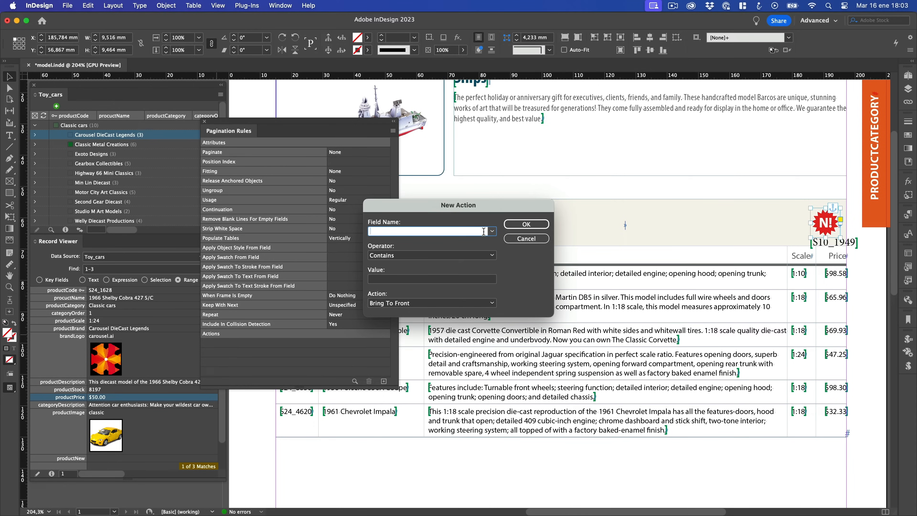
{"action": "left_click", "coordinate": [491, 231]}
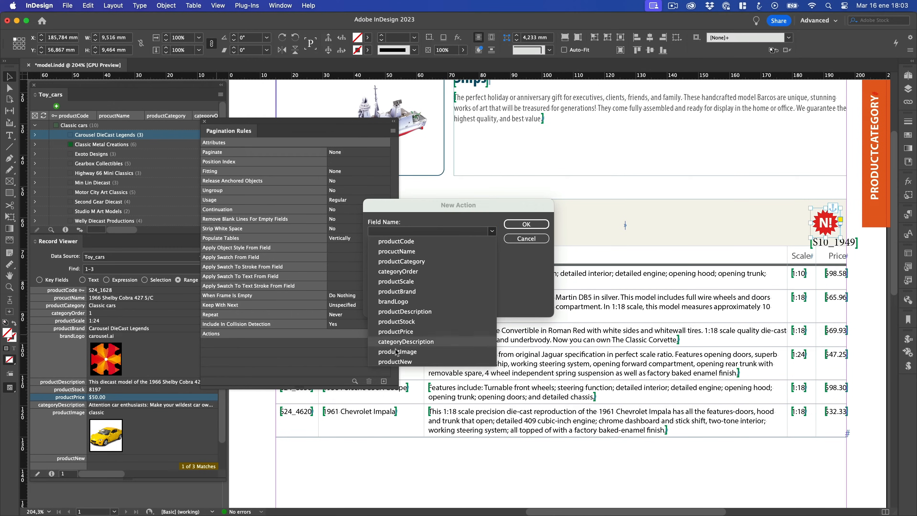
{"action": "left_click", "coordinate": [393, 362]}
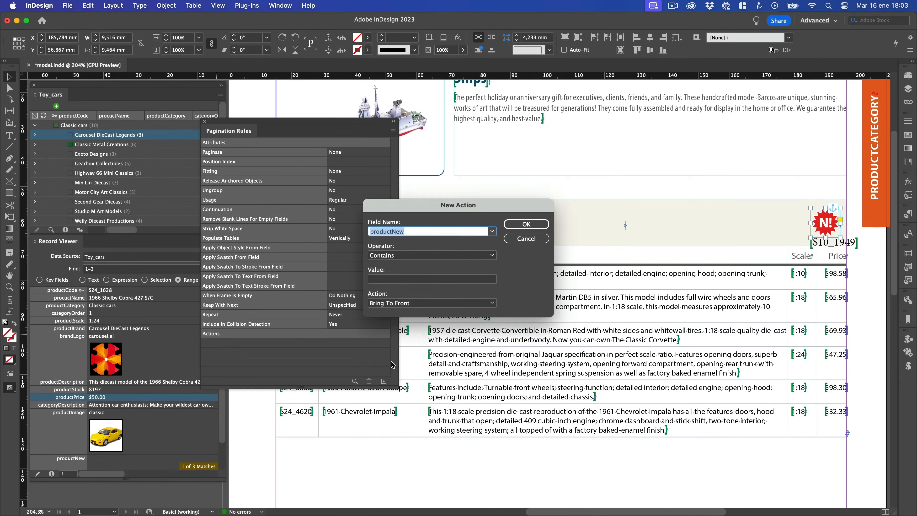
{"action": "left_click", "coordinate": [403, 255]}
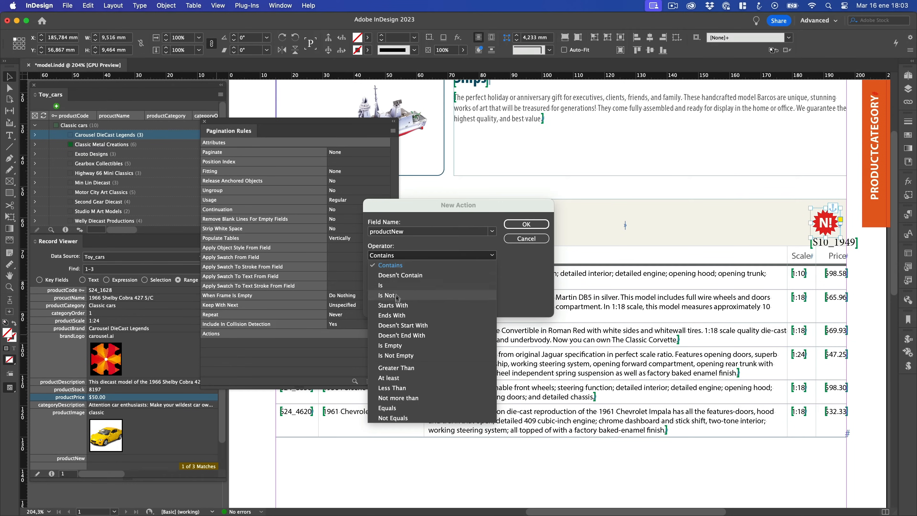
{"action": "left_click", "coordinate": [390, 345]}
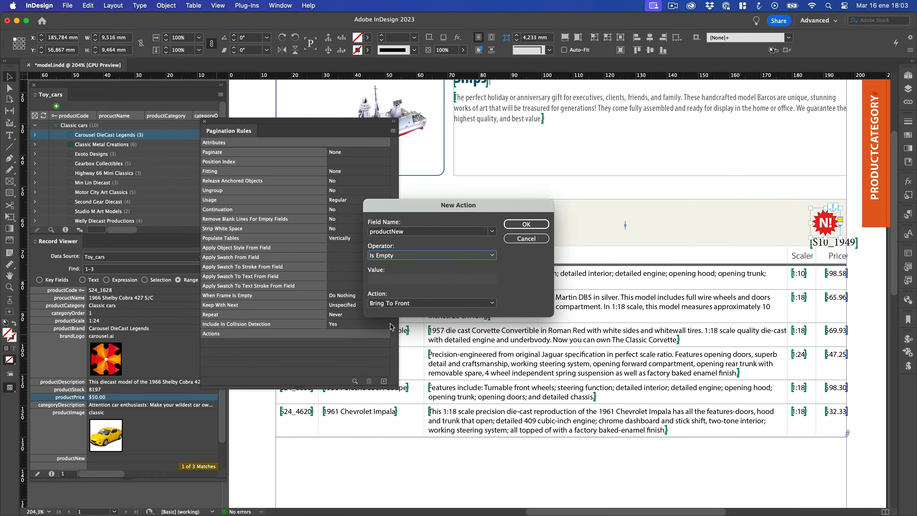
{"action": "left_click", "coordinate": [391, 305]}
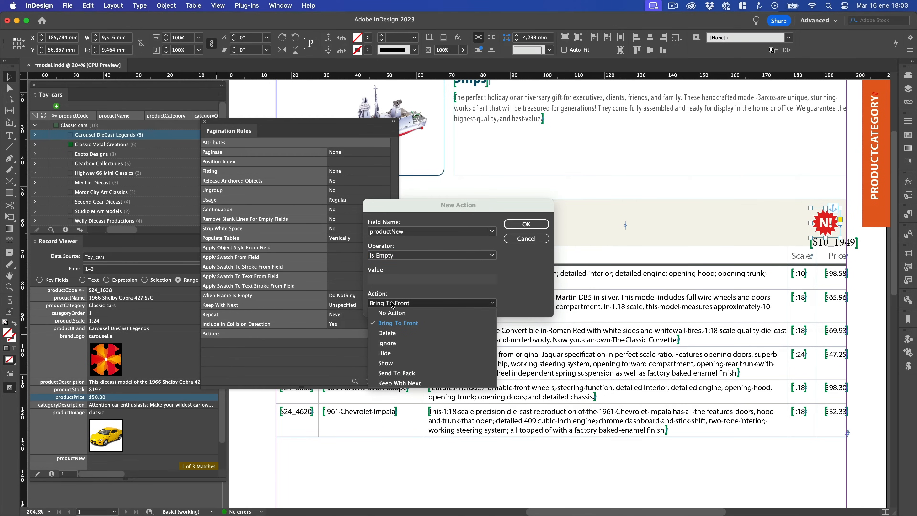
{"action": "left_click", "coordinate": [386, 353]}
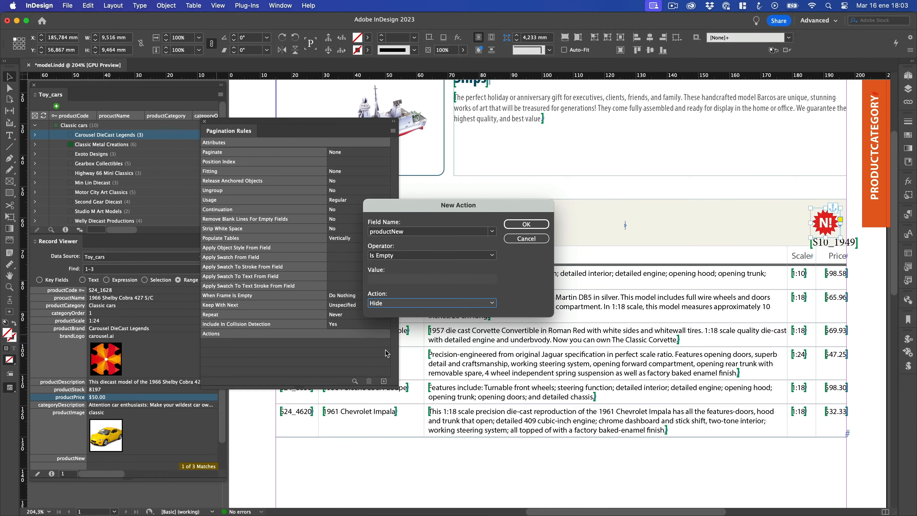
{"action": "left_click", "coordinate": [516, 224]}
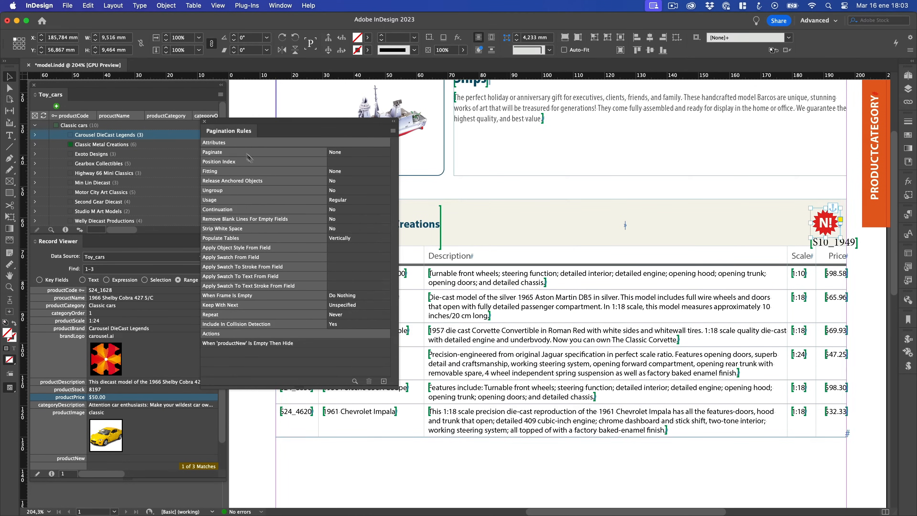
Test the badge's hide action by populating the product table with Carousel DieCast Legends and Classic Metal Creations from Classic cars.
{"action": "left_click", "coordinate": [204, 121]}
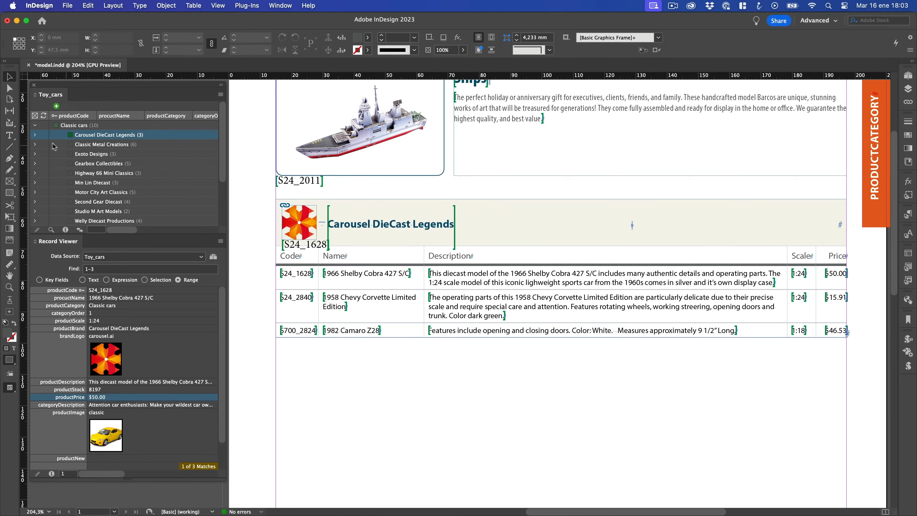
{"action": "left_click", "coordinate": [41, 145]}
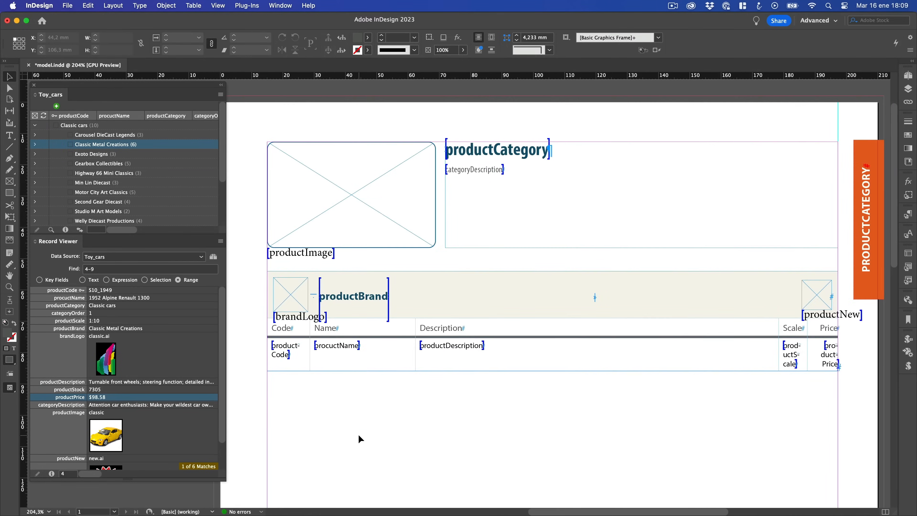
Show the EasyCatalog Formatting Rules and group them with the Record Viewer.
{"action": "left_click", "coordinate": [279, 6]}
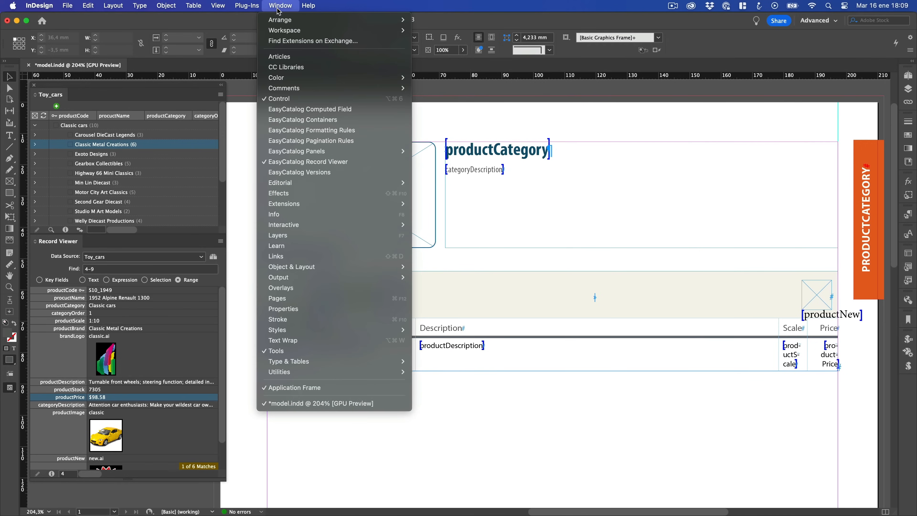
{"action": "left_click", "coordinate": [288, 131]}
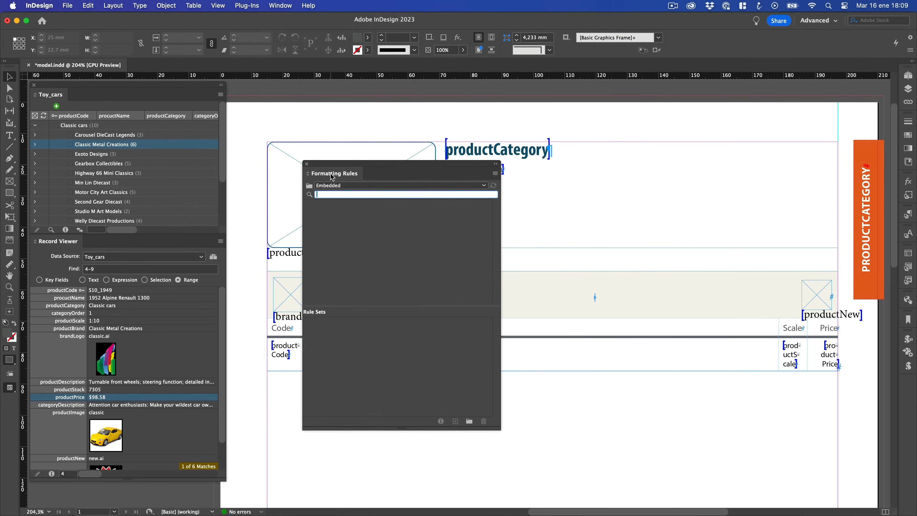
{"action": "left_click_drag", "start_coordinate": [310, 245], "coordinate": [106, 244]}
Create a formatting rule named Category from the grouped productImage, productCategory and categoryDescription frames.
{"action": "left_click", "coordinate": [363, 220]}
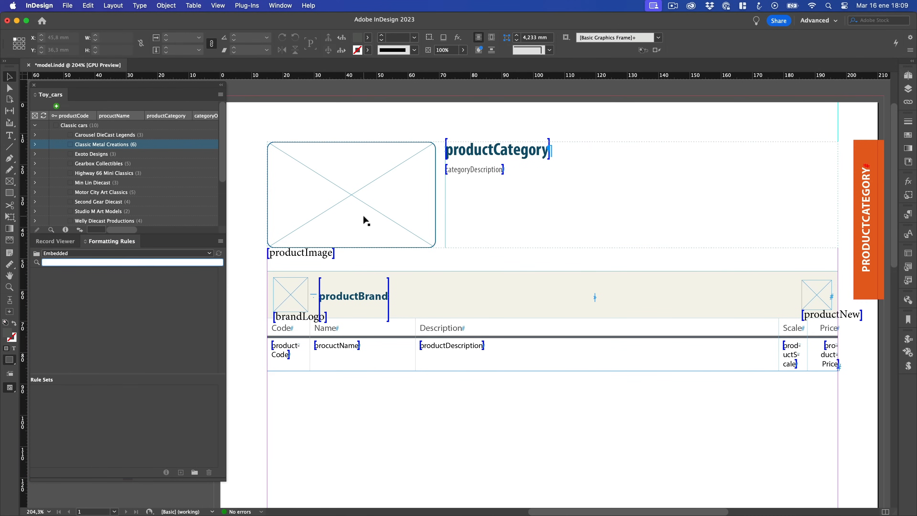
{"action": "left_click_drag", "start_coordinate": [492, 166], "coordinate": [110, 283]}
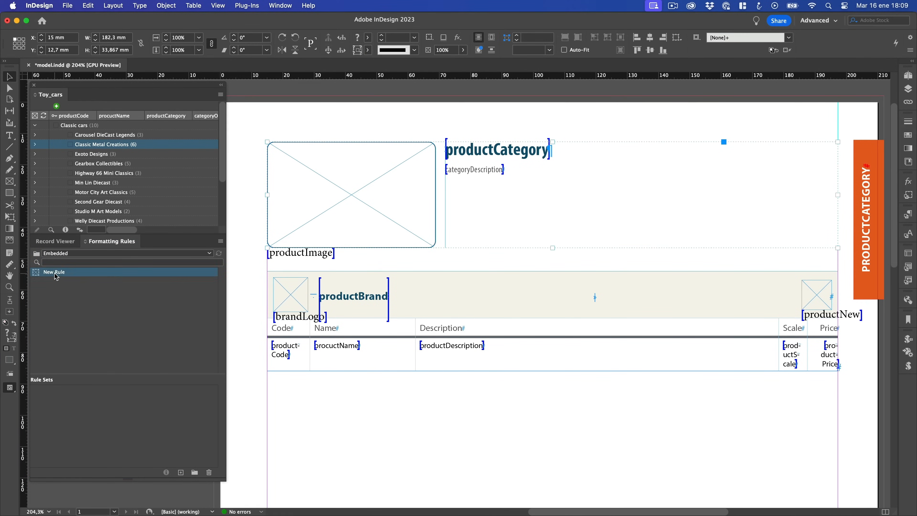
{"action": "type", "text": "Category"}
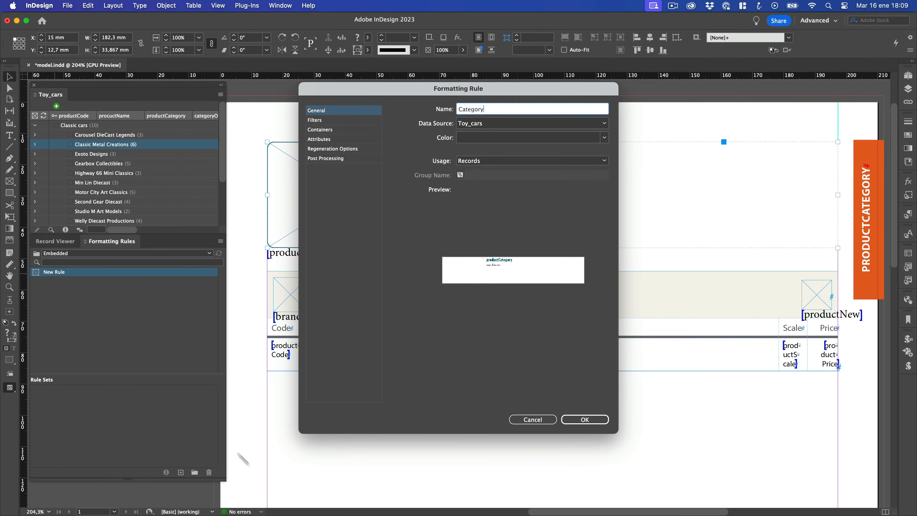
{"action": "left_click", "coordinate": [584, 419]}
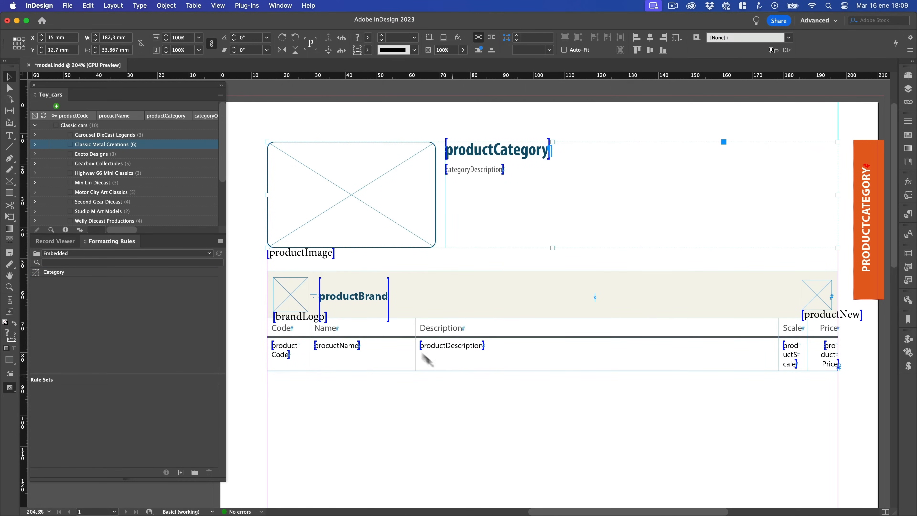
Create a formatting rule named Brand from the text frame holding the productBrand header and product table.
{"action": "left_click", "coordinate": [377, 279]}
{"action": "left_click_drag", "start_coordinate": [410, 285], "coordinate": [102, 295]}
{"action": "double_click", "coordinate": [60, 282]}
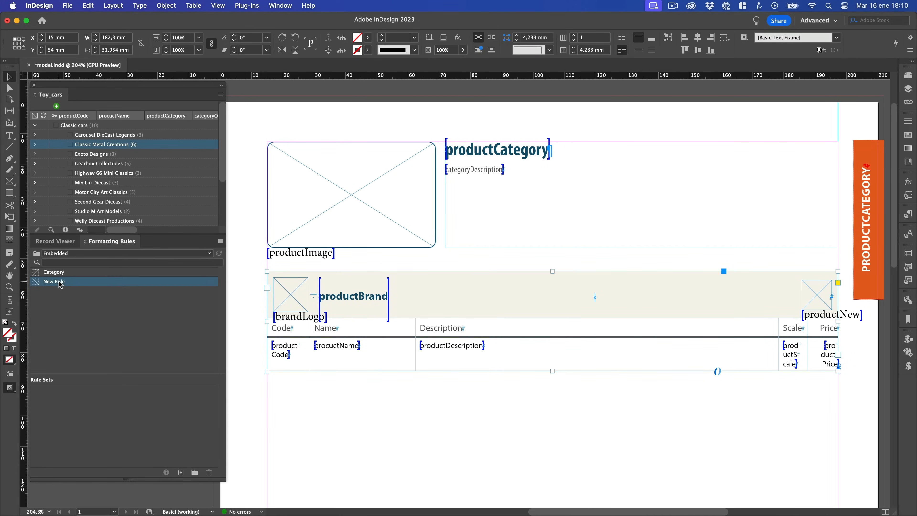
{"action": "type", "text": "Brand"}
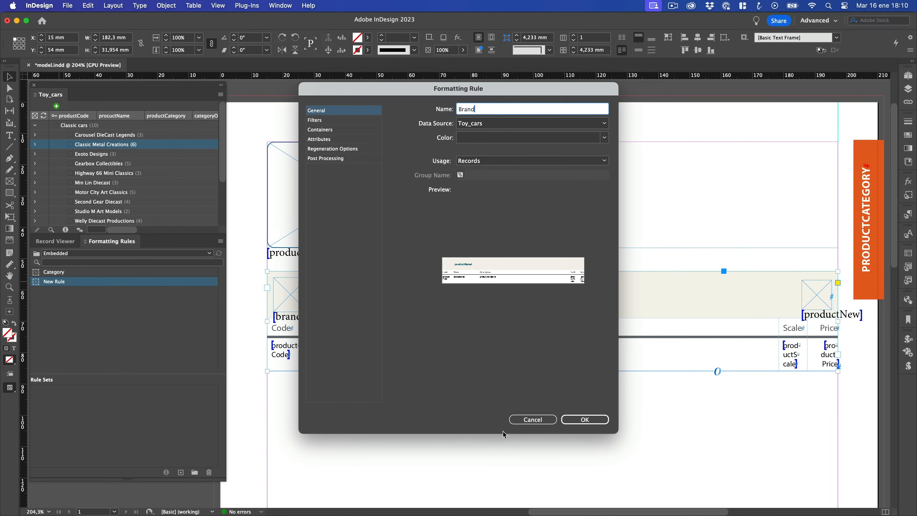
{"action": "left_click", "coordinate": [587, 420]}
{"action": "left_click", "coordinate": [381, 408]}
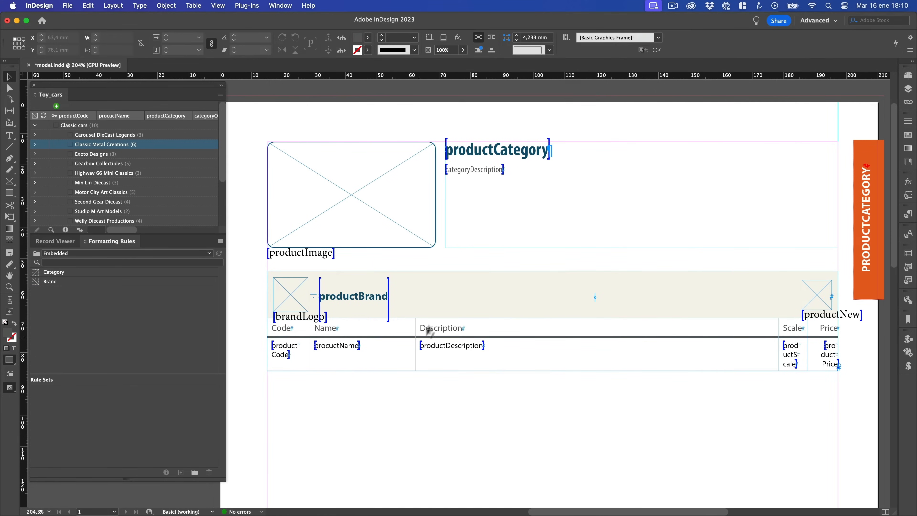
Delete the brand table frame and the category header group from the page.
{"action": "left_click", "coordinate": [440, 291]}
{"action": "key", "text": "Delete"}
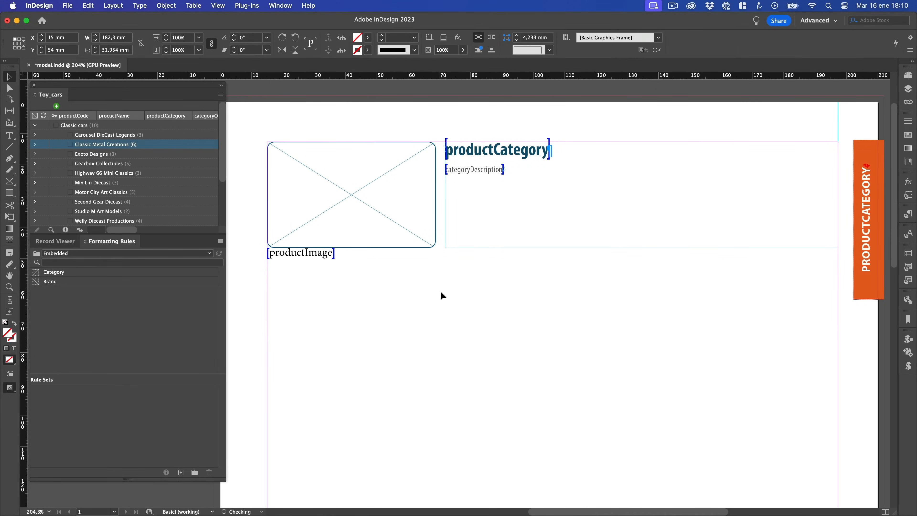
{"action": "left_click", "coordinate": [470, 216]}
{"action": "key", "text": "Delete"}
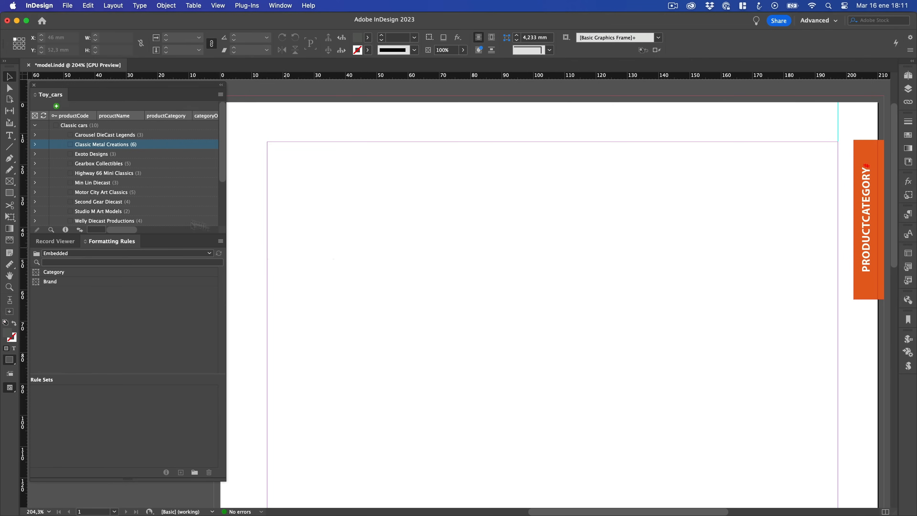
Collapse the Classic cars group in the Toy_cars data, then expand and select the Ships group.
{"action": "left_click", "coordinate": [40, 127]}
{"action": "left_click", "coordinate": [35, 125]}
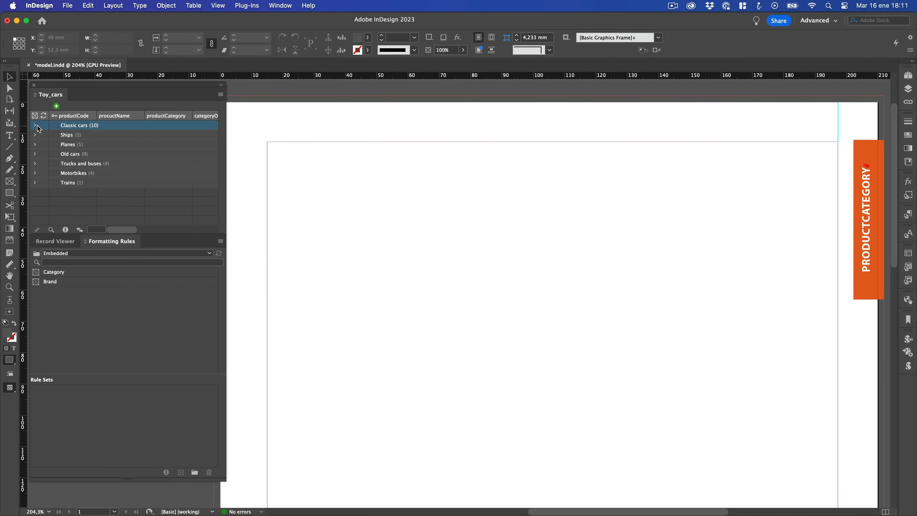
{"action": "left_click", "coordinate": [36, 135]}
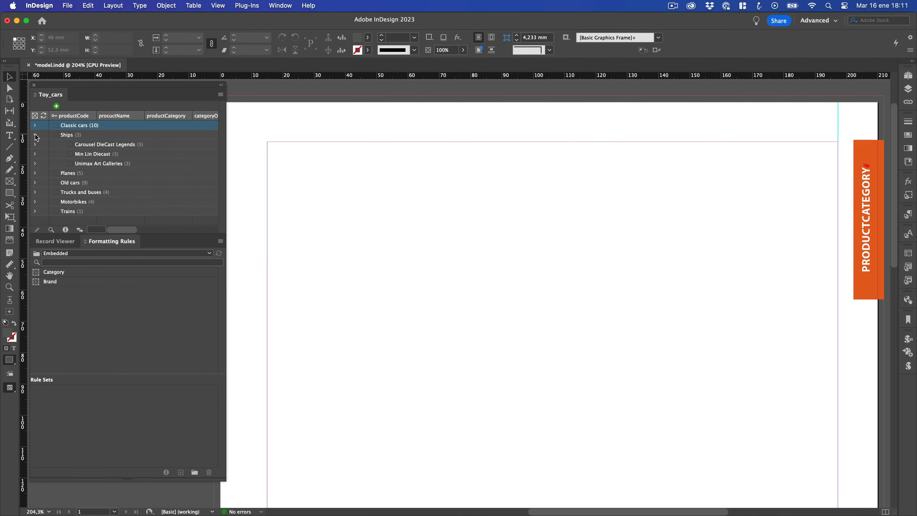
{"action": "left_click", "coordinate": [71, 138]}
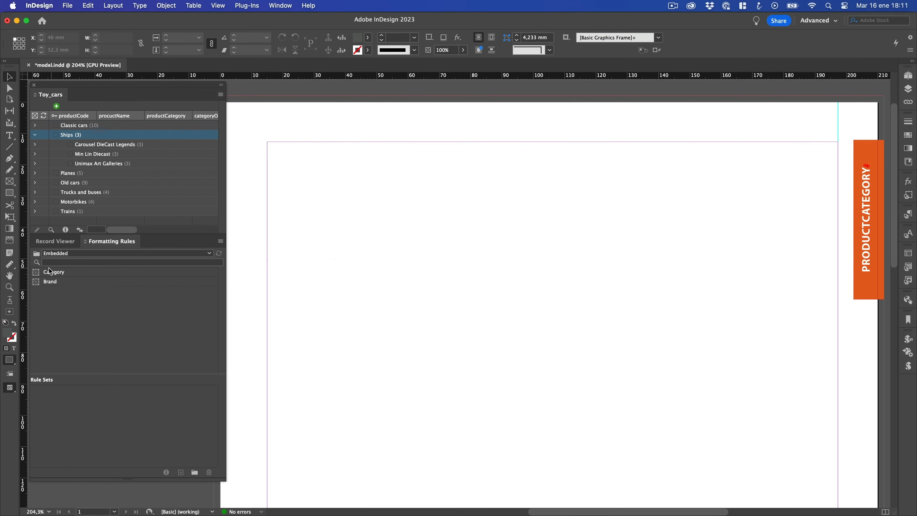
Try placing the Category formatting rule on the empty page, and undo the placement.
{"action": "left_click_drag", "start_coordinate": [39, 275], "coordinate": [436, 248]}
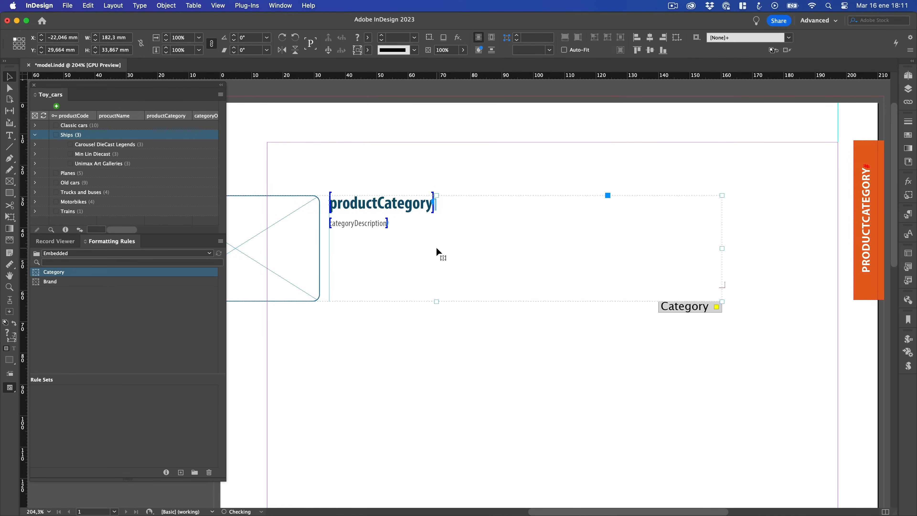
{"action": "key", "text": "super+z"}
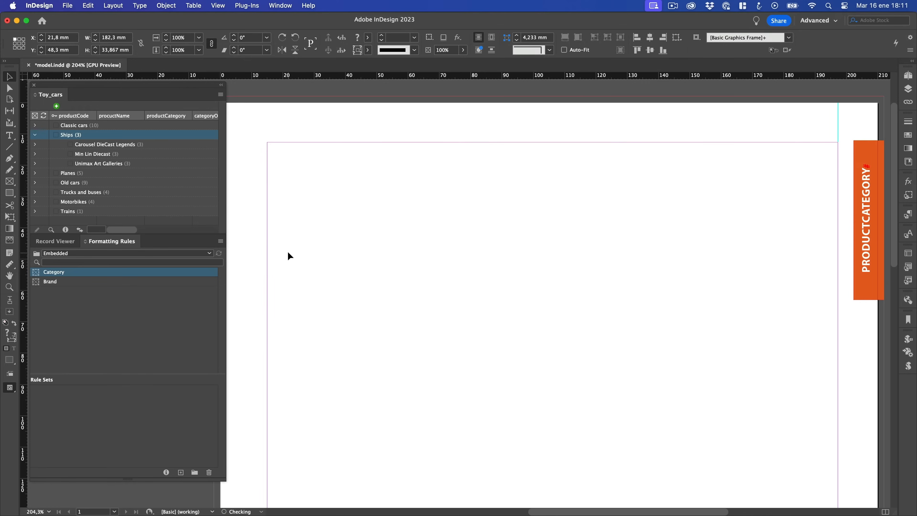
Enable Populate on Drag 'n' Drop, and place the Category rule with the Ships data at the page's upper-left margin corner.
{"action": "left_click", "coordinate": [220, 241]}
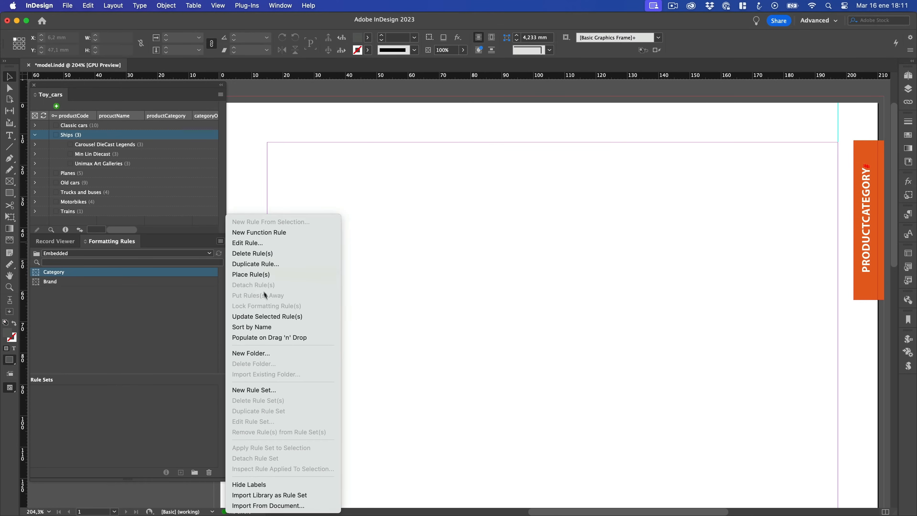
{"action": "left_click", "coordinate": [262, 338]}
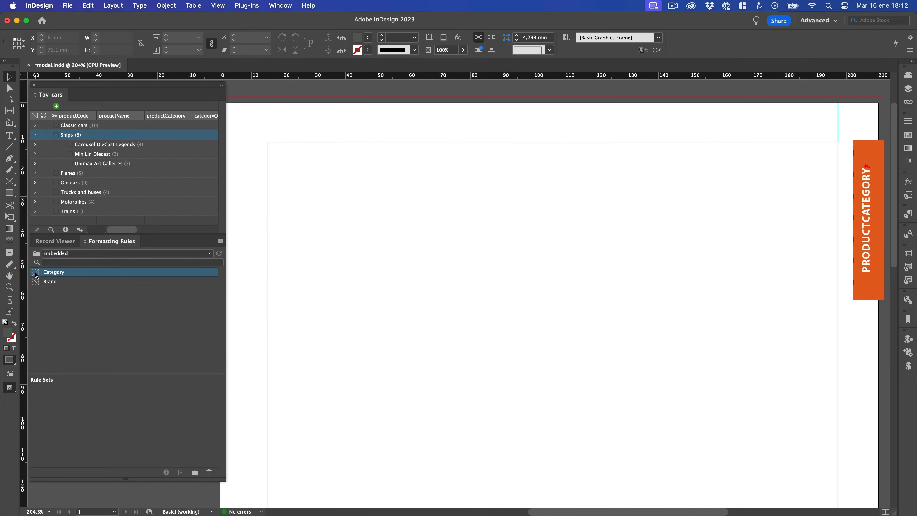
{"action": "left_click_drag", "start_coordinate": [37, 275], "coordinate": [393, 203]}
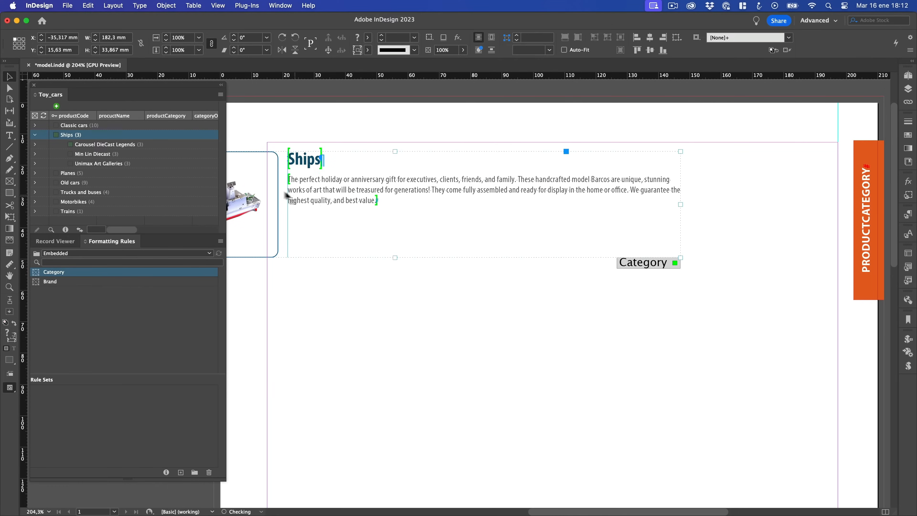
{"action": "left_click_drag", "start_coordinate": [250, 179], "coordinate": [409, 173]}
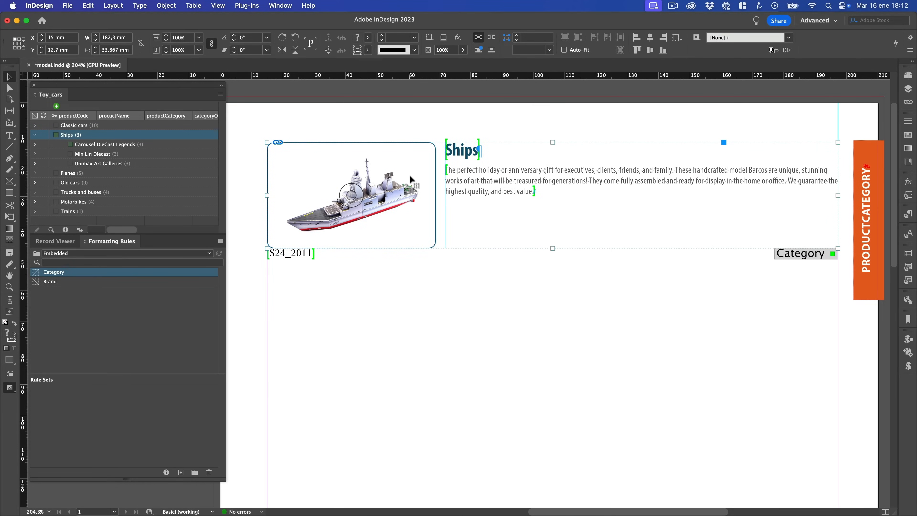
Place the Brand rule with the Carousel DieCast Legends data below the Ships header, aligned to the left margin at about Y 52.3 mm.
{"action": "left_click", "coordinate": [102, 146]}
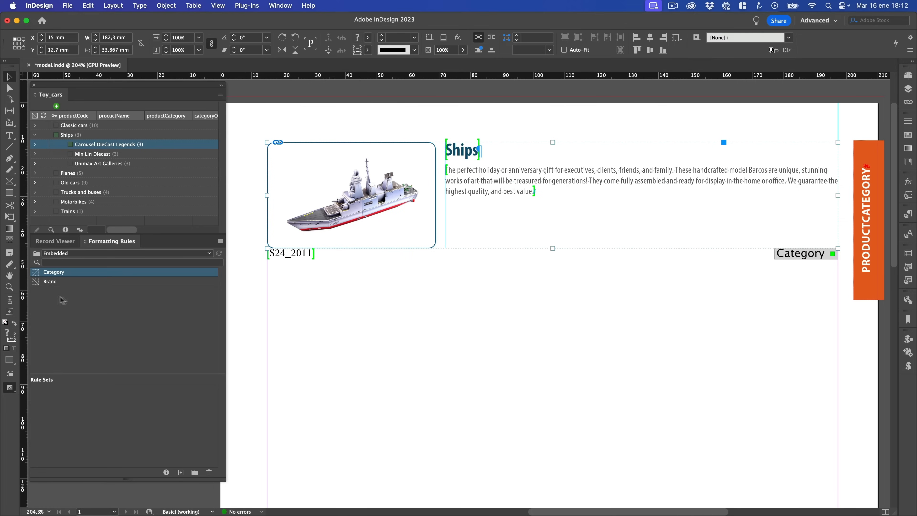
{"action": "left_click_drag", "start_coordinate": [40, 282], "coordinate": [507, 341]}
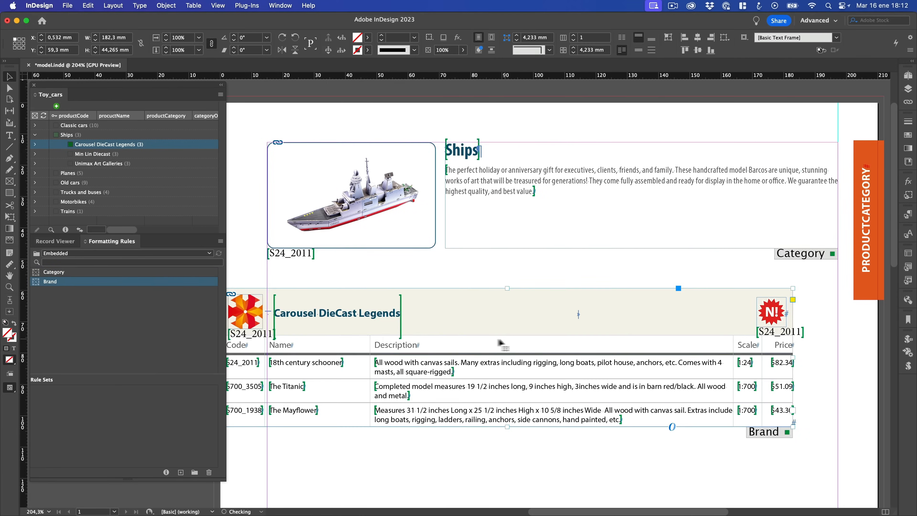
{"action": "left_click_drag", "start_coordinate": [324, 304], "coordinate": [369, 279]}
Place the Brand rule with the Min Lin Diecast data below the Carousel DieCast Legends table, at X 15 mm and about Y 99.3 mm.
{"action": "scroll", "coordinate": [369, 278], "scroll_direction": "down", "scroll_amount": 5}
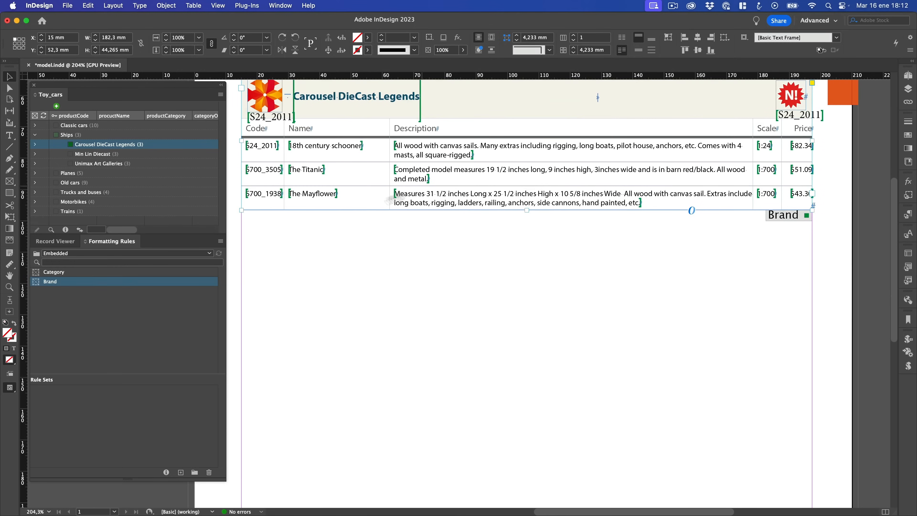
{"action": "left_click", "coordinate": [42, 155]}
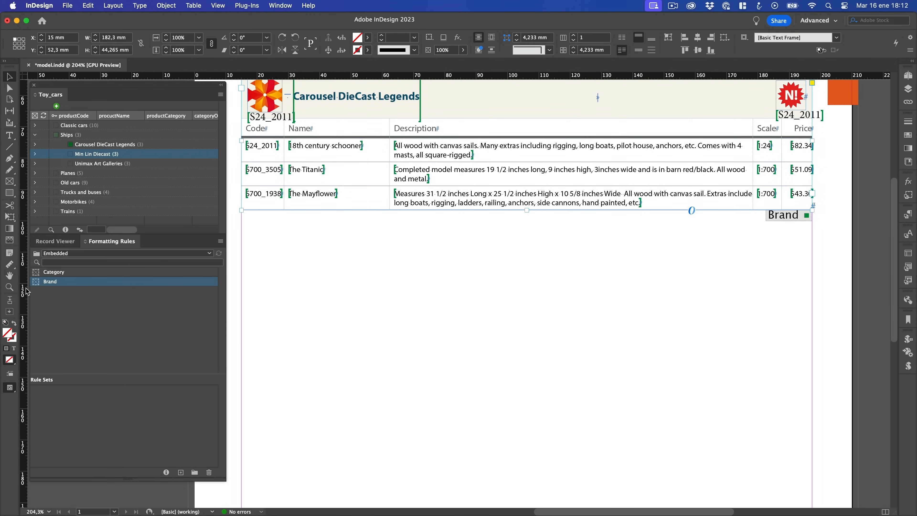
{"action": "left_click_drag", "start_coordinate": [35, 283], "coordinate": [521, 307]}
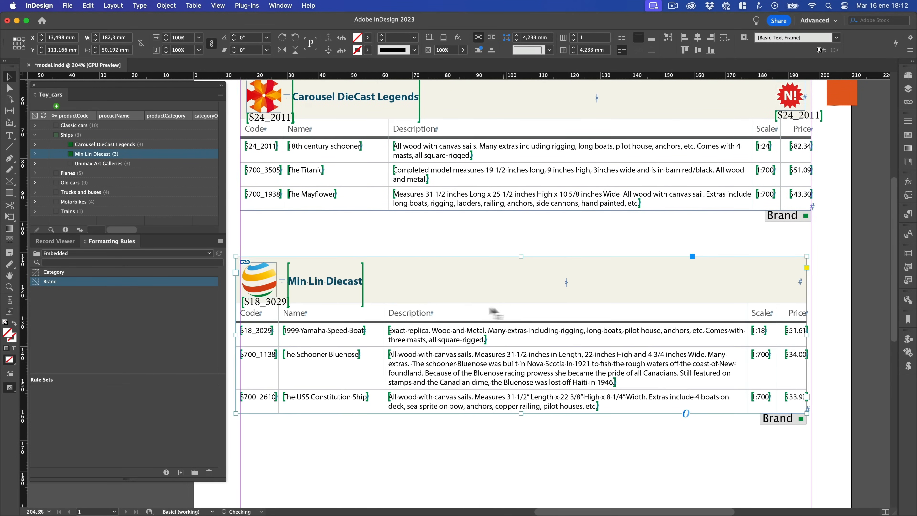
{"action": "left_click_drag", "start_coordinate": [311, 279], "coordinate": [313, 238]}
Place the Brand rule with the Unimax Art Galleries data below the Min Lin Diecast table, and shift it slightly down.
{"action": "left_click", "coordinate": [49, 165]}
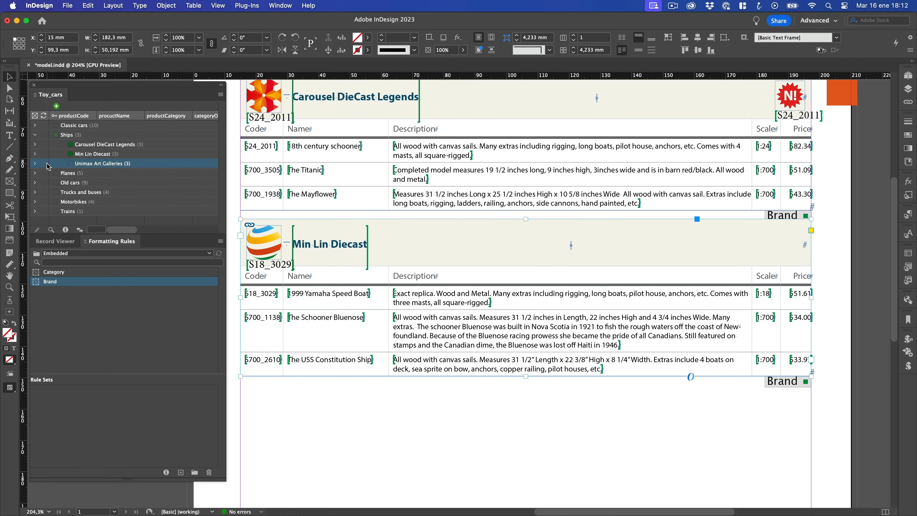
{"action": "left_click_drag", "start_coordinate": [36, 283], "coordinate": [483, 448]}
{"action": "left_click_drag", "start_coordinate": [354, 414], "coordinate": [367, 398]}
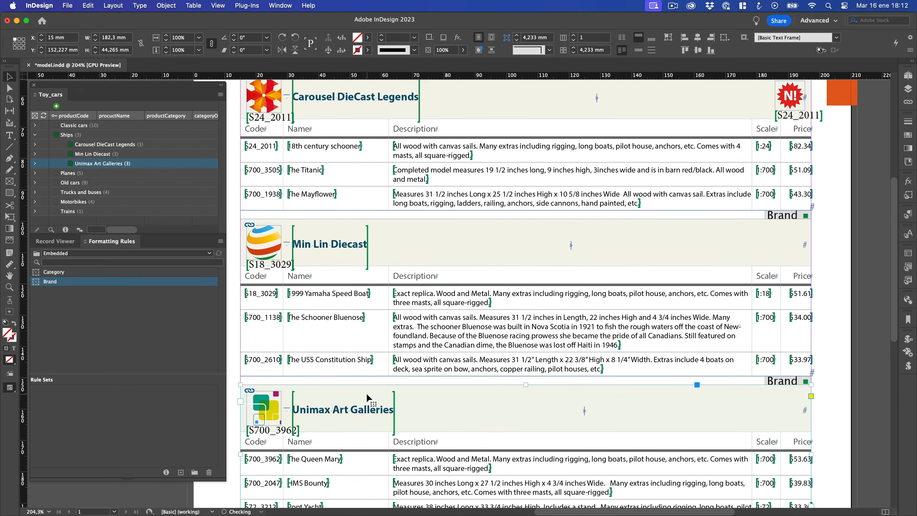
{"action": "key", "text": "super+0"}
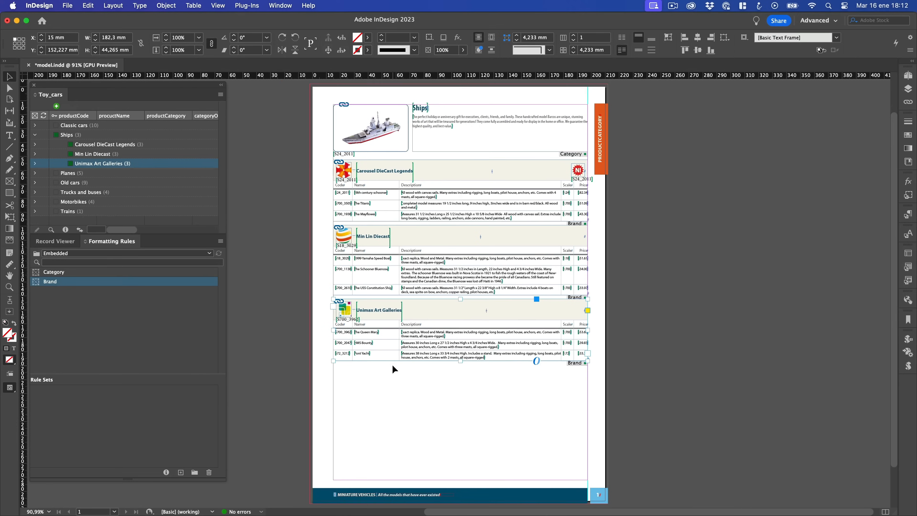
{"action": "left_click", "coordinate": [418, 403]}
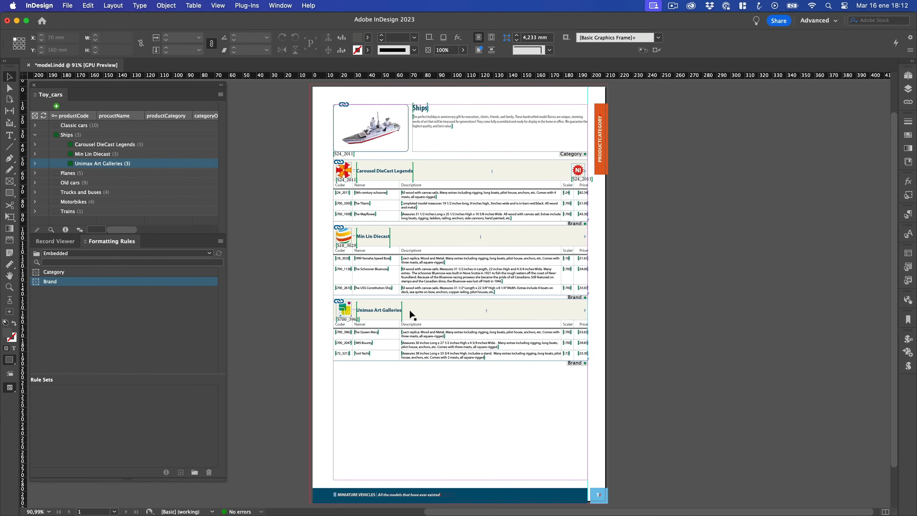
{"action": "left_click_drag", "start_coordinate": [409, 309], "coordinate": [409, 312]}
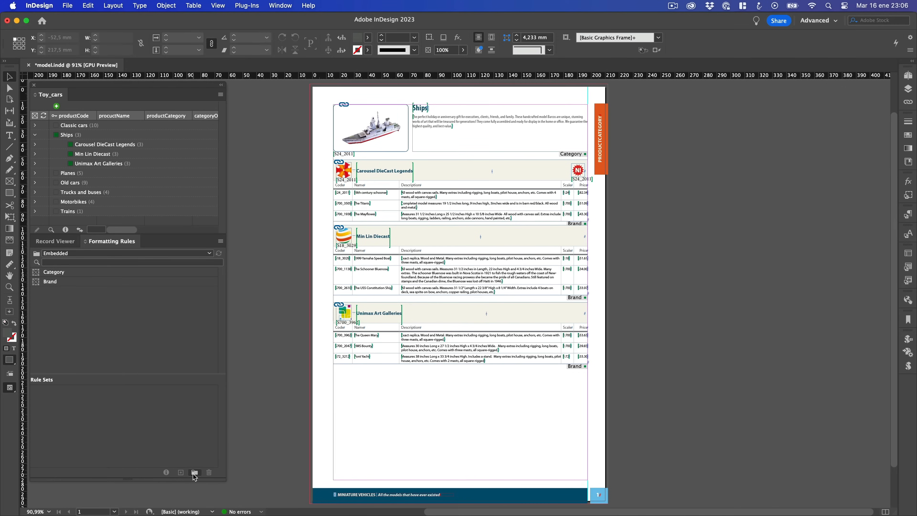
Create a formatting rule set named Catalog.
{"action": "left_click", "coordinate": [195, 472]}
{"action": "type", "text": "Catako"}
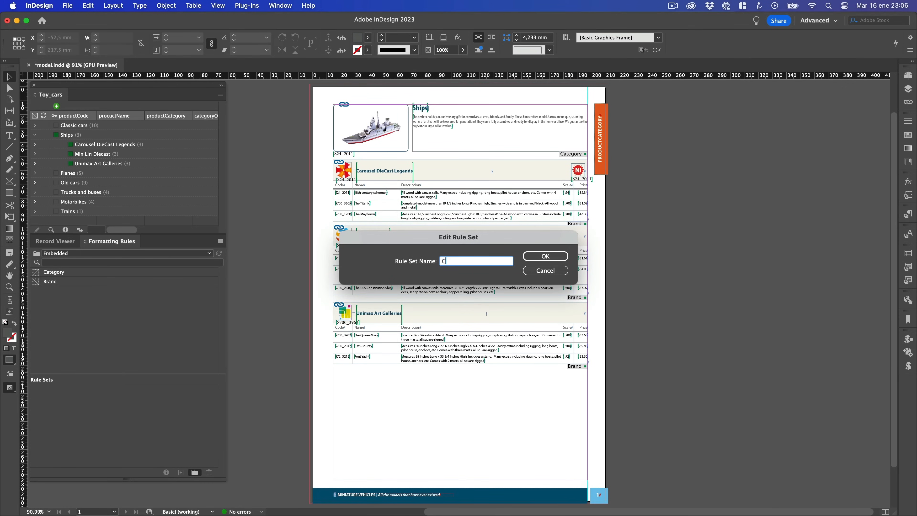
{"action": "key", "text": "BackSpace"}
{"action": "key", "text": "BackSpace"}
{"action": "type", "text": "log"}
{"action": "left_click", "coordinate": [549, 260]}
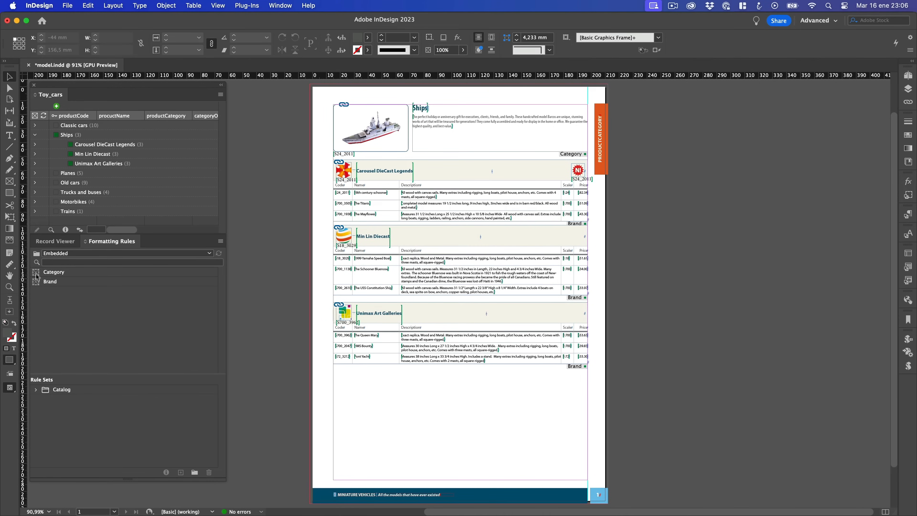
Add the Category and Brand formatting rules to the Catalog rule set, and expand the set.
{"action": "left_click_drag", "start_coordinate": [51, 271], "coordinate": [66, 391]}
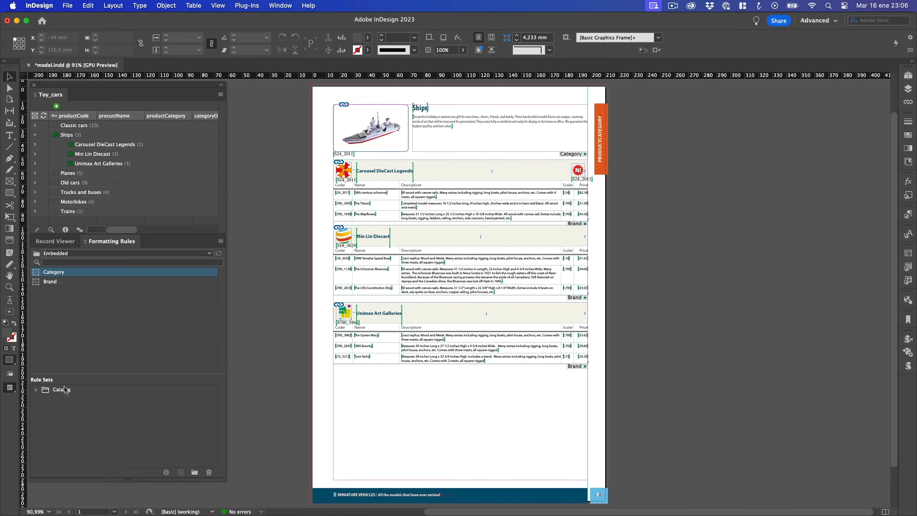
{"action": "left_click_drag", "start_coordinate": [37, 285], "coordinate": [64, 390]}
{"action": "left_click", "coordinate": [36, 389]}
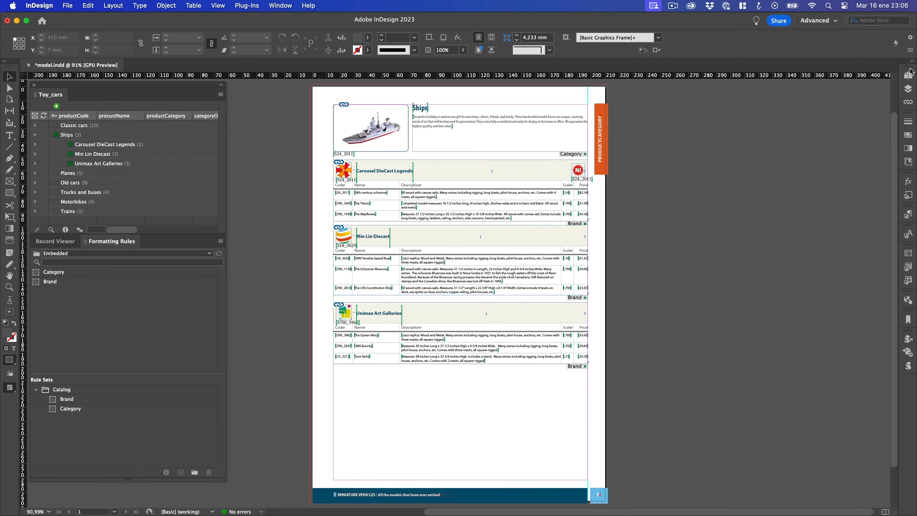
On the A-Página maestra parent spread, draw a 182.3 × 269 mm text frame filling the left page's margins.
{"action": "left_click", "coordinate": [908, 75]}
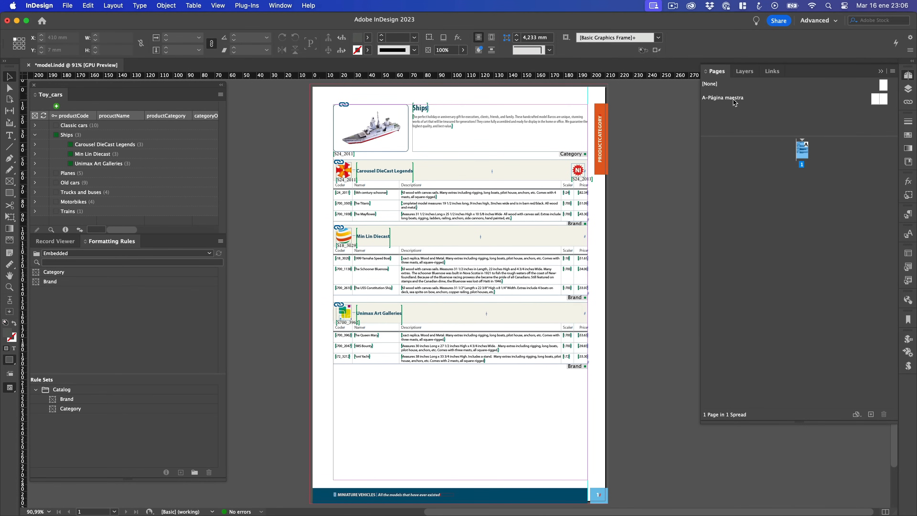
{"action": "double_click", "coordinate": [733, 101]}
{"action": "left_click", "coordinate": [908, 76]}
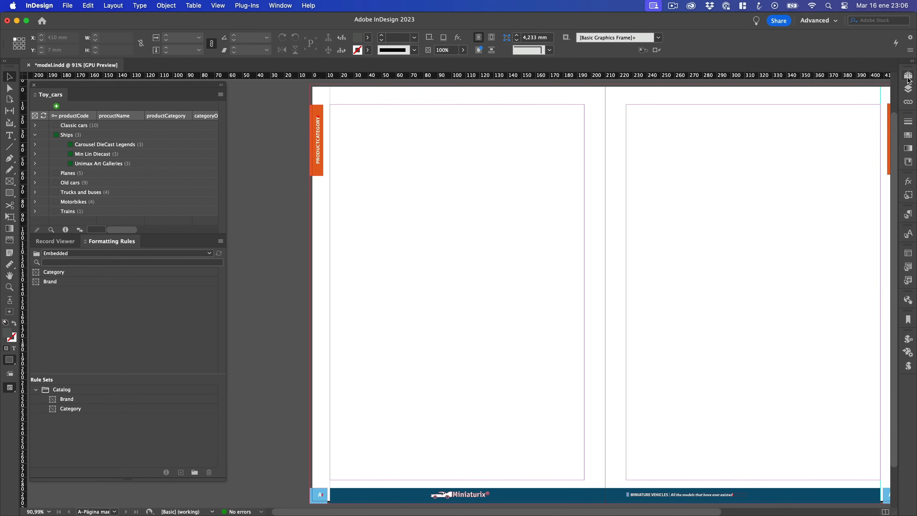
{"action": "left_click", "coordinate": [221, 85]}
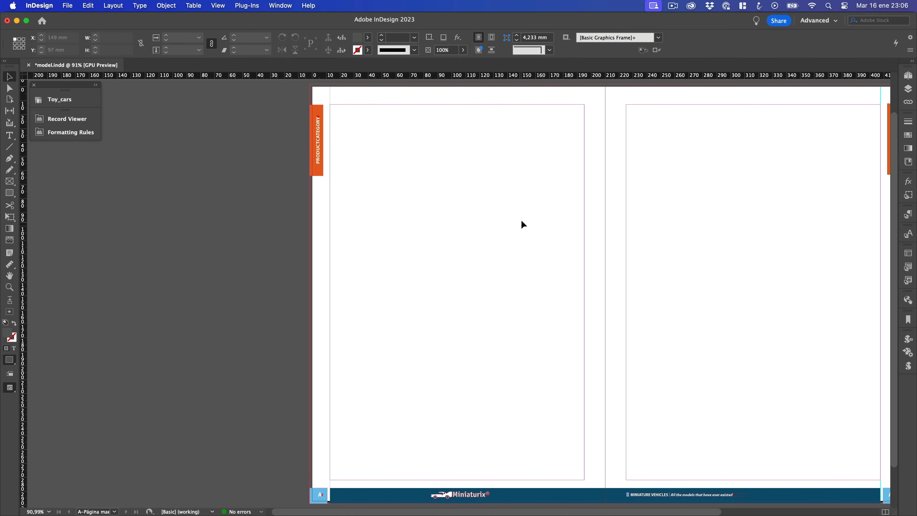
{"action": "left_click_drag", "start_coordinate": [522, 215], "coordinate": [364, 204]}
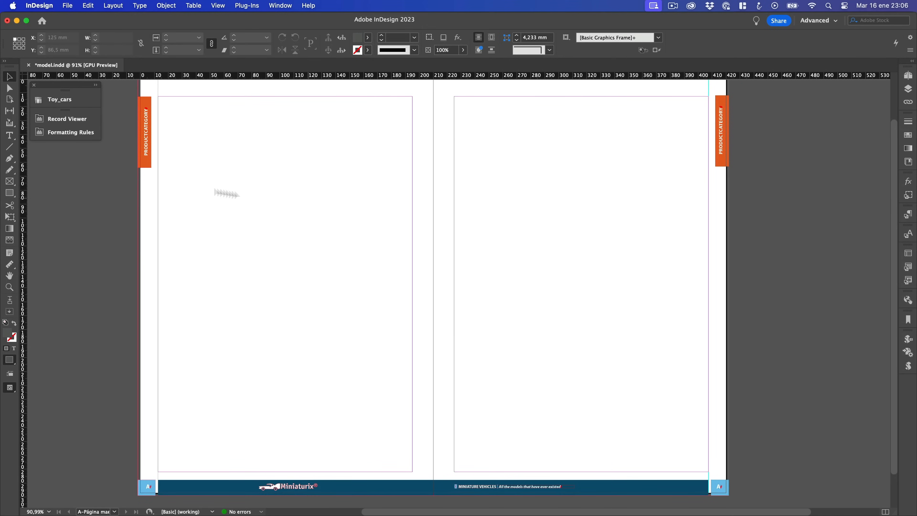
{"action": "left_click", "coordinate": [9, 136]}
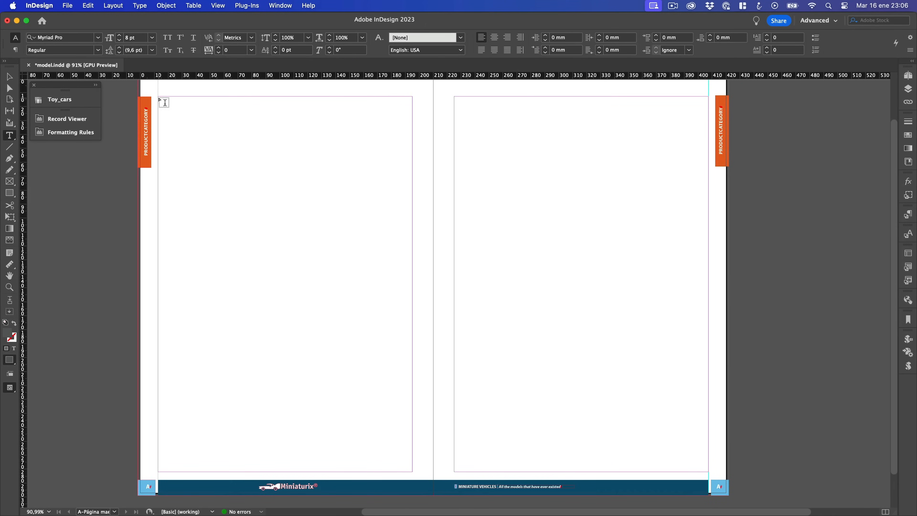
{"action": "left_click_drag", "start_coordinate": [158, 96], "coordinate": [412, 471]}
{"action": "left_click", "coordinate": [10, 77]}
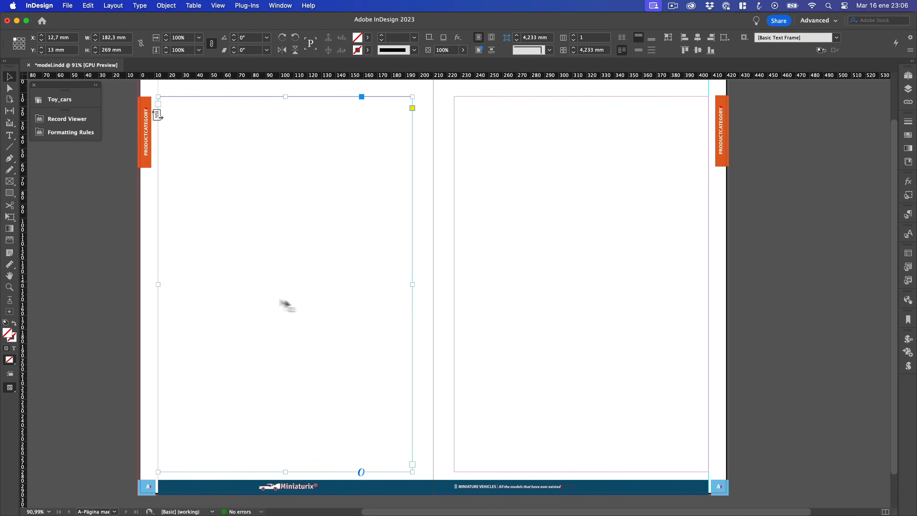
Thread the left page's text frame into a new frame on the right page, 182.3 × 269 mm, fitted to the margins.
{"action": "left_click", "coordinate": [412, 465]}
{"action": "left_click_drag", "start_coordinate": [458, 96], "coordinate": [707, 471]}
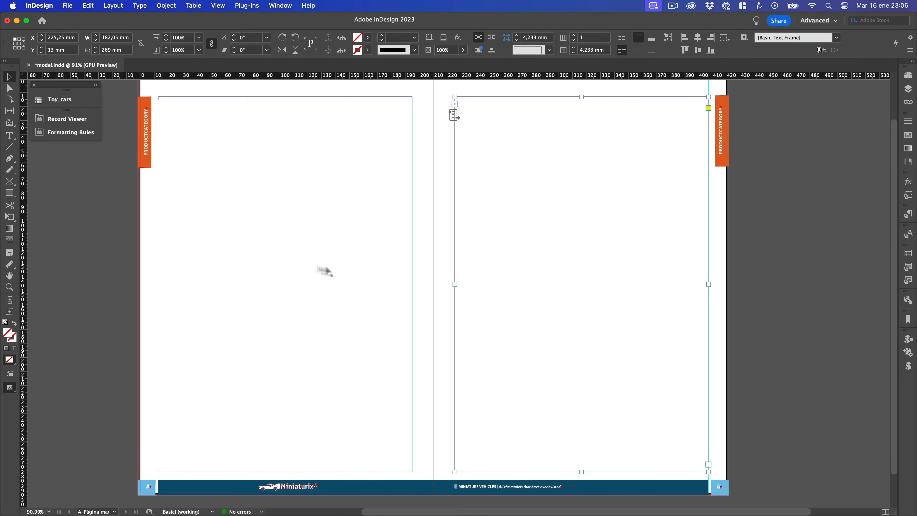
{"action": "left_click_drag", "start_coordinate": [454, 285], "coordinate": [454, 284]}
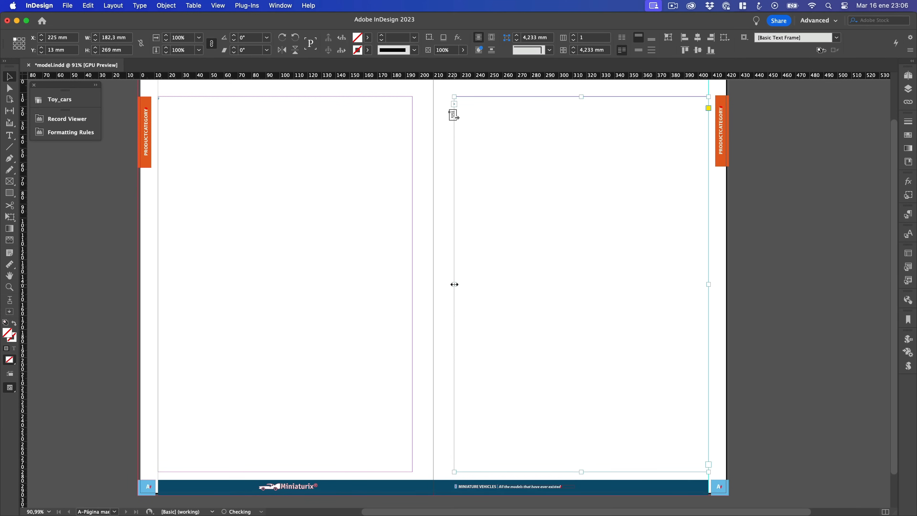
Turn on the display of text threads for the linked frames on the parent spread.
{"action": "left_click", "coordinate": [286, 6]}
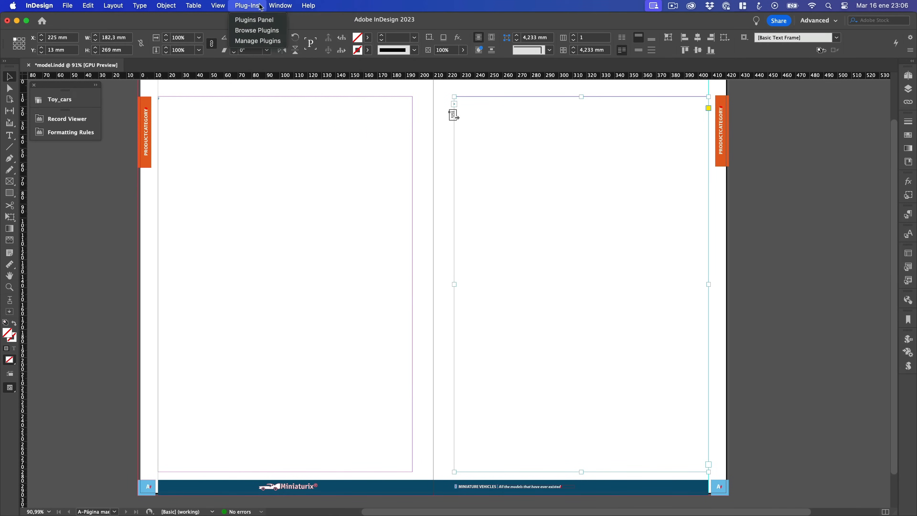
{"action": "mouse_move", "coordinate": [218, 6]}
{"action": "mouse_move", "coordinate": [235, 216]}
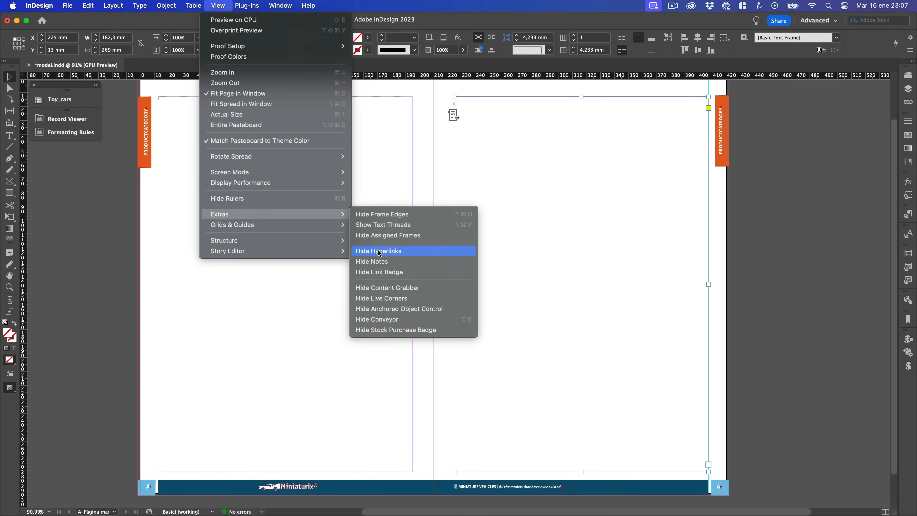
{"action": "left_click", "coordinate": [382, 224]}
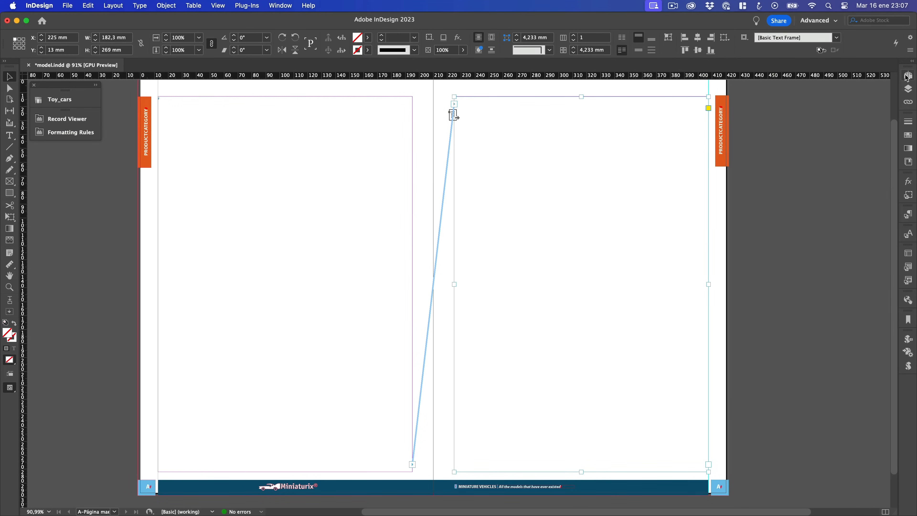
Return to document page 1 and delete the three brand blocks and the Ships category header.
{"action": "left_click", "coordinate": [907, 76]}
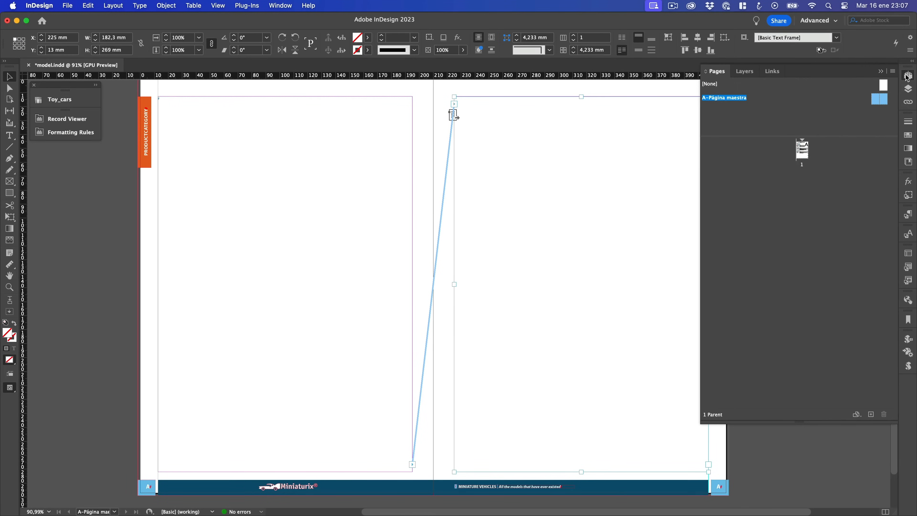
{"action": "double_click", "coordinate": [802, 151]}
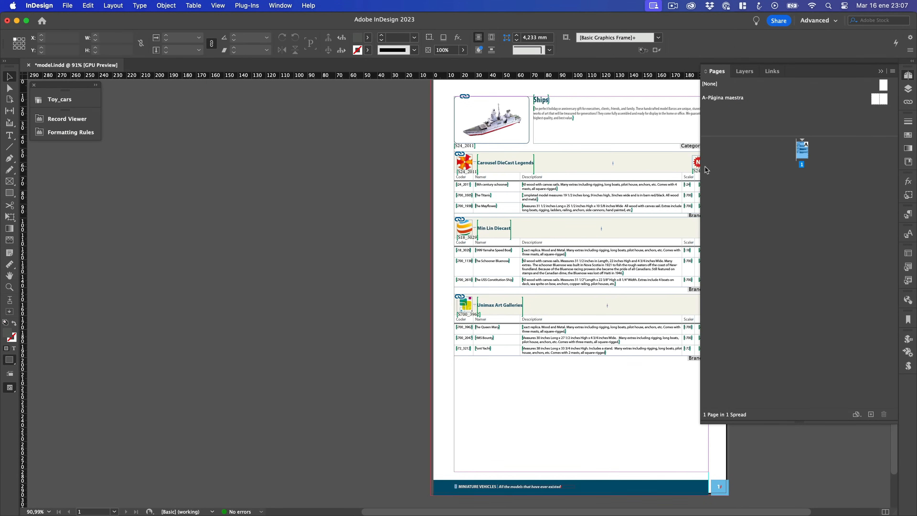
{"action": "left_click_drag", "start_coordinate": [706, 170], "coordinate": [775, 169]}
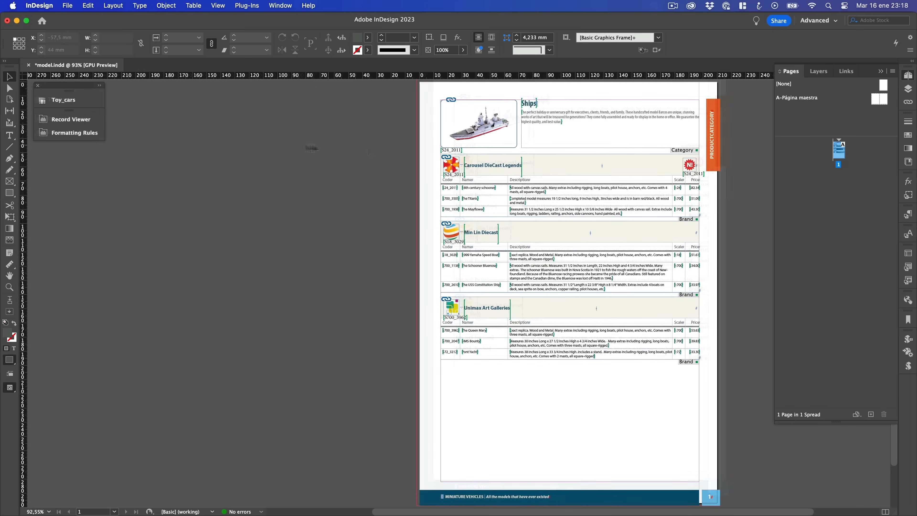
{"action": "left_click", "coordinate": [497, 305]}
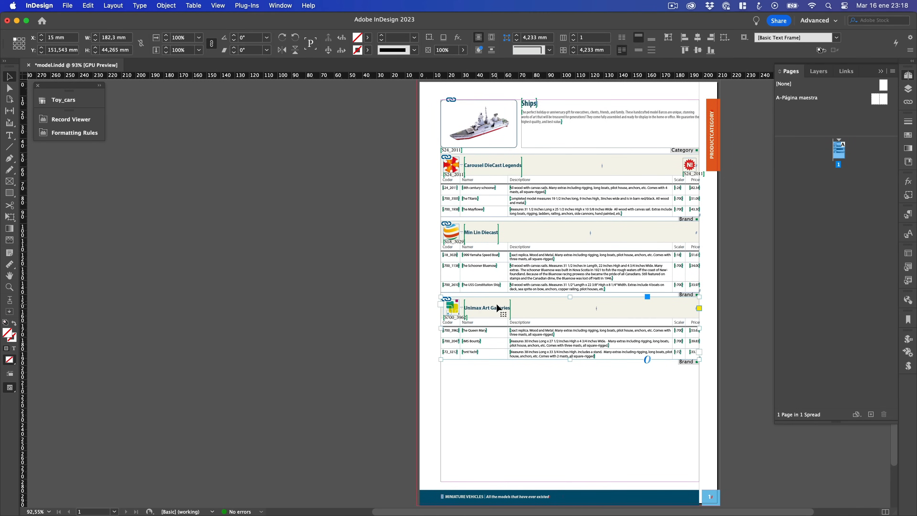
{"action": "key", "text": "Delete"}
{"action": "left_click", "coordinate": [496, 259]}
{"action": "key", "text": "Delete"}
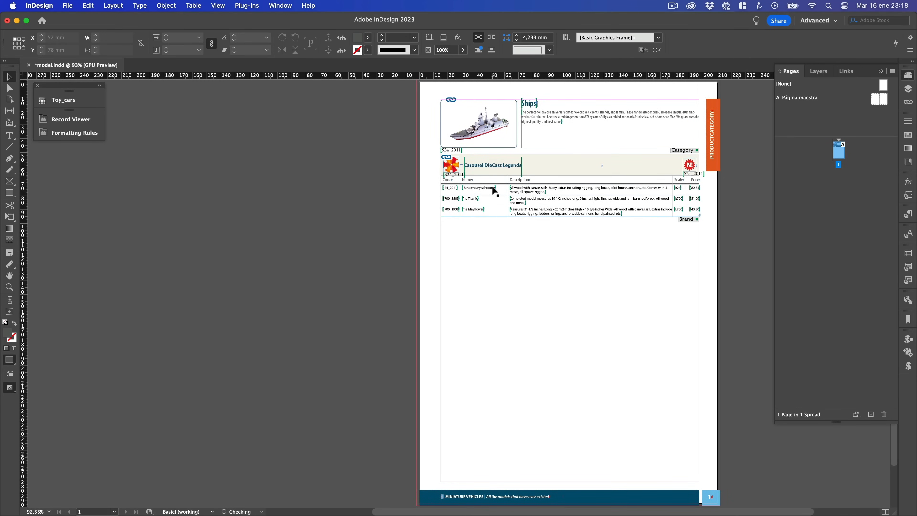
{"action": "left_click", "coordinate": [493, 188]}
{"action": "key", "text": "Delete"}
{"action": "left_click", "coordinate": [523, 129]}
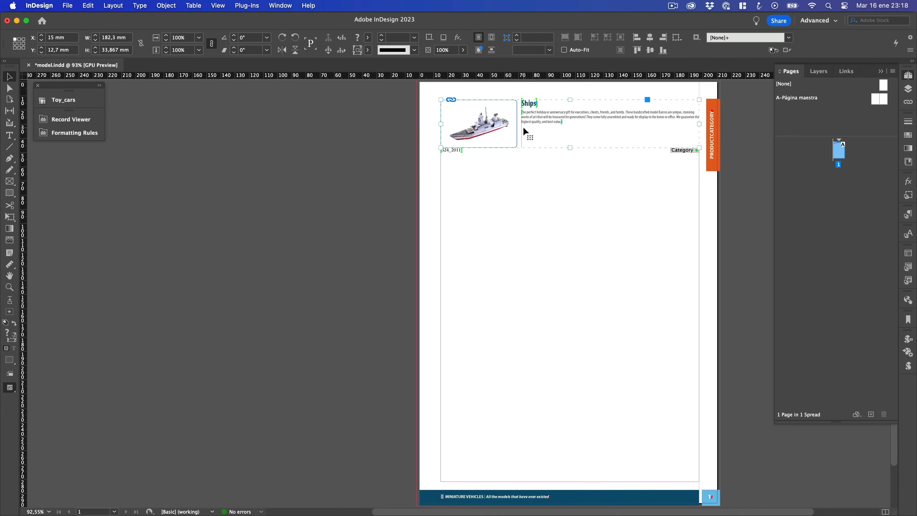
{"action": "key", "text": "Delete"}
Place the text cursor in page 1's empty text frame and select the Classic cars group in the Toy_cars data.
{"action": "key", "text": "t"}
{"action": "left_click", "coordinate": [470, 135]}
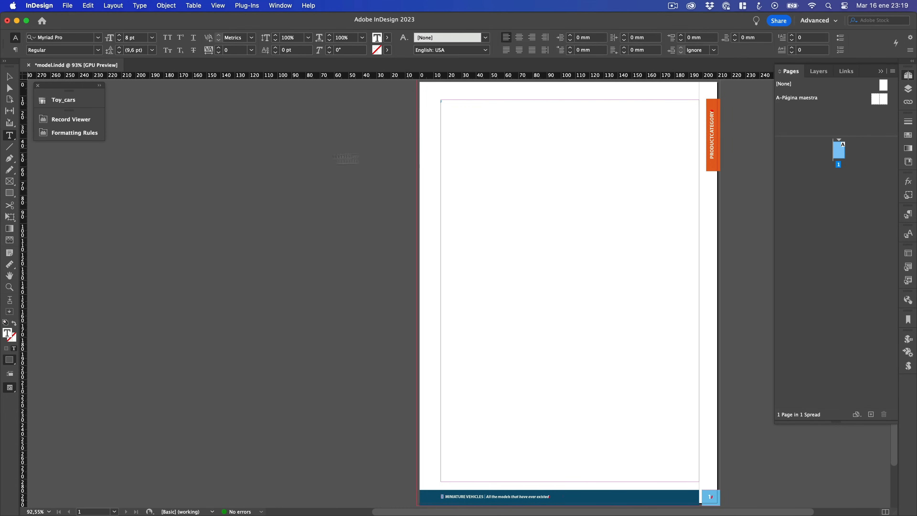
{"action": "left_click", "coordinate": [100, 85]}
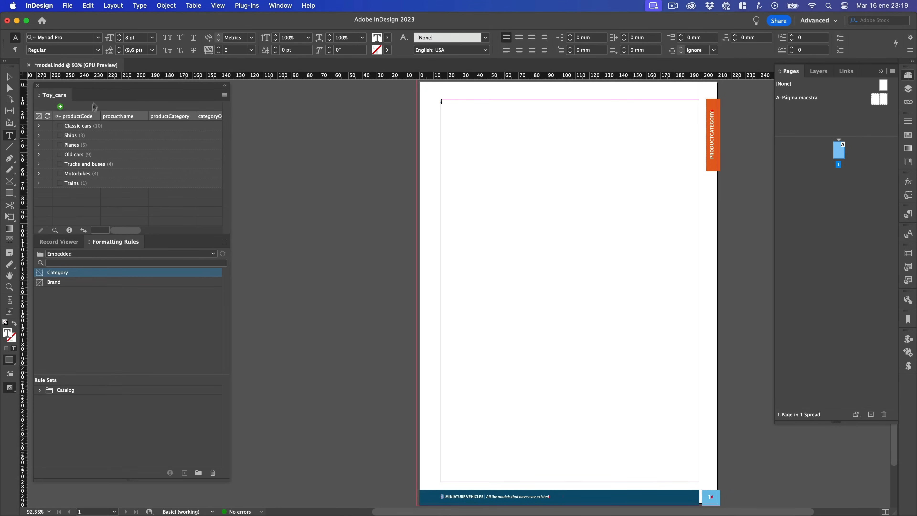
{"action": "left_click", "coordinate": [86, 127]}
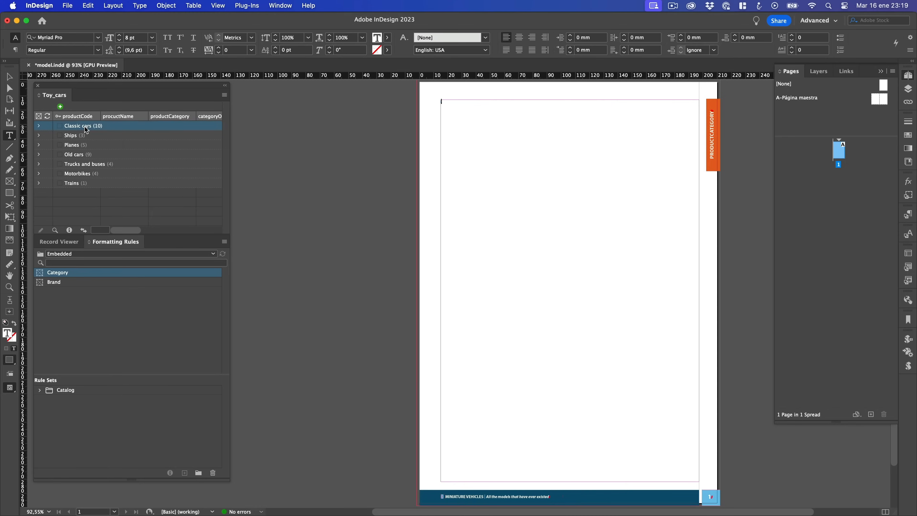
Paginate the Classic cars group with the Catalog rule set, using Into Text Flow.
{"action": "left_click", "coordinate": [225, 96]}
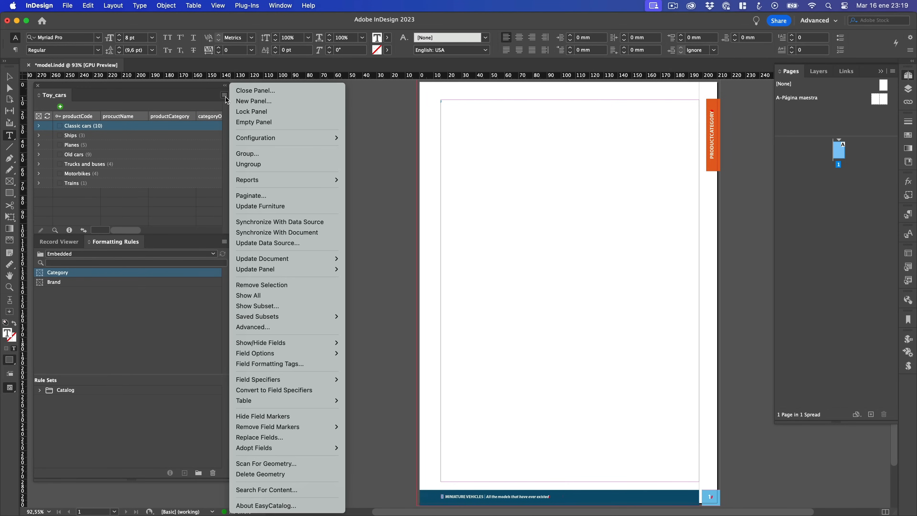
{"action": "left_click", "coordinate": [258, 196]}
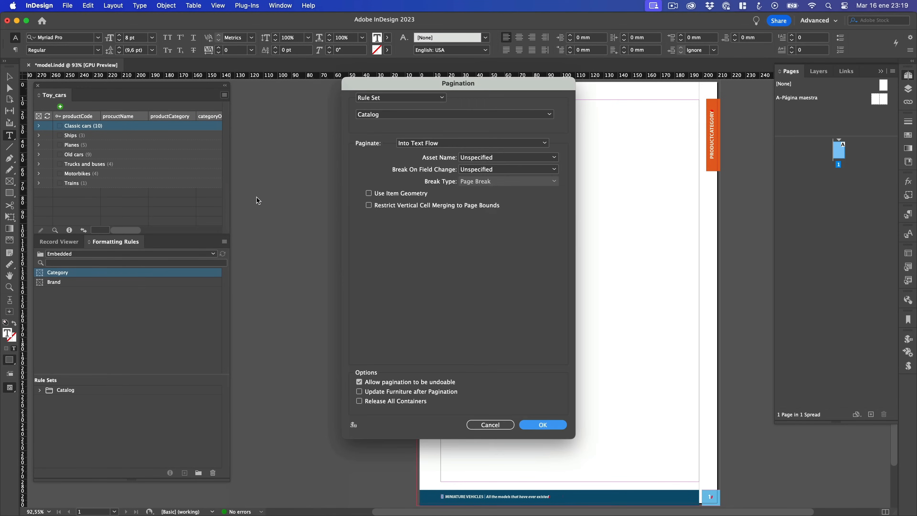
{"action": "left_click", "coordinate": [416, 143]}
{"action": "left_click", "coordinate": [415, 154]}
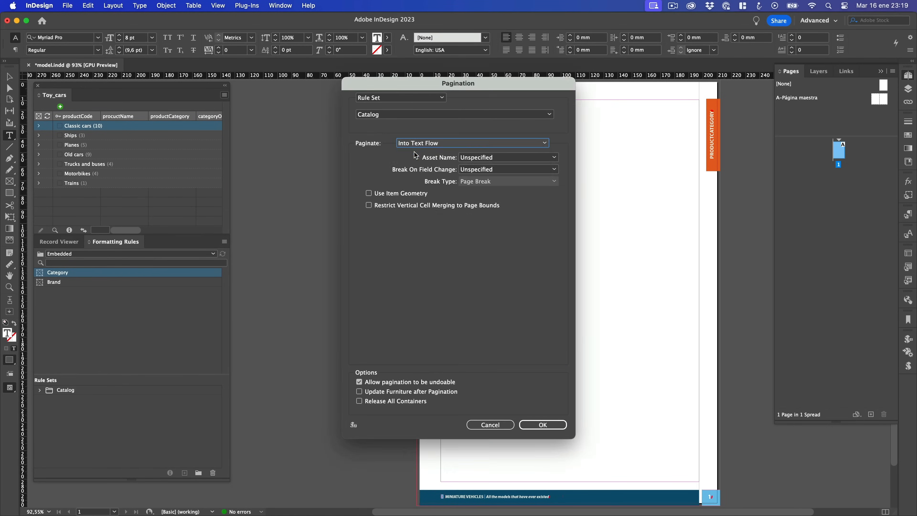
{"action": "left_click", "coordinate": [394, 114]}
{"action": "left_click", "coordinate": [391, 125]}
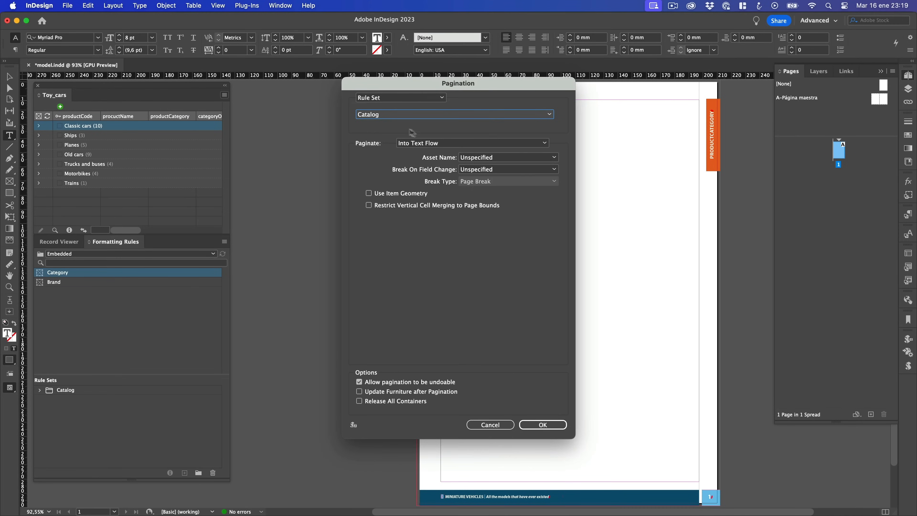
{"action": "left_click", "coordinate": [463, 144]}
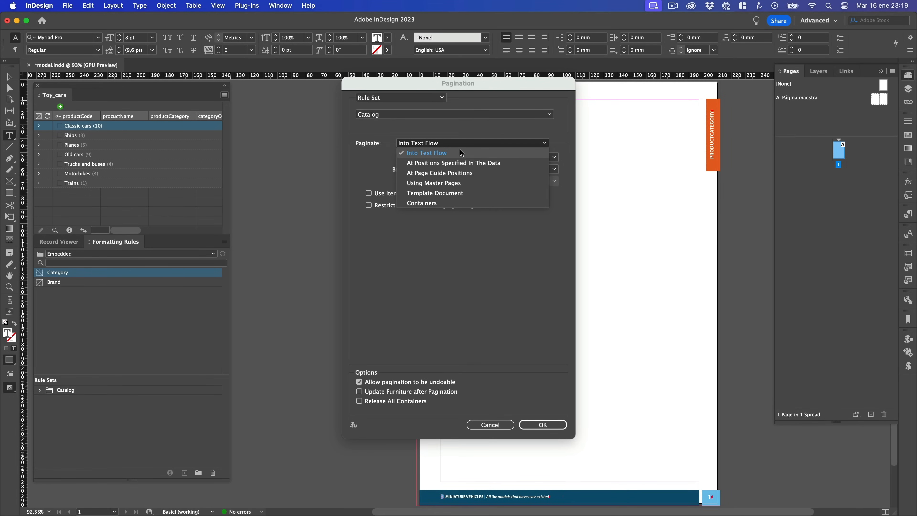
{"action": "left_click", "coordinate": [462, 153]}
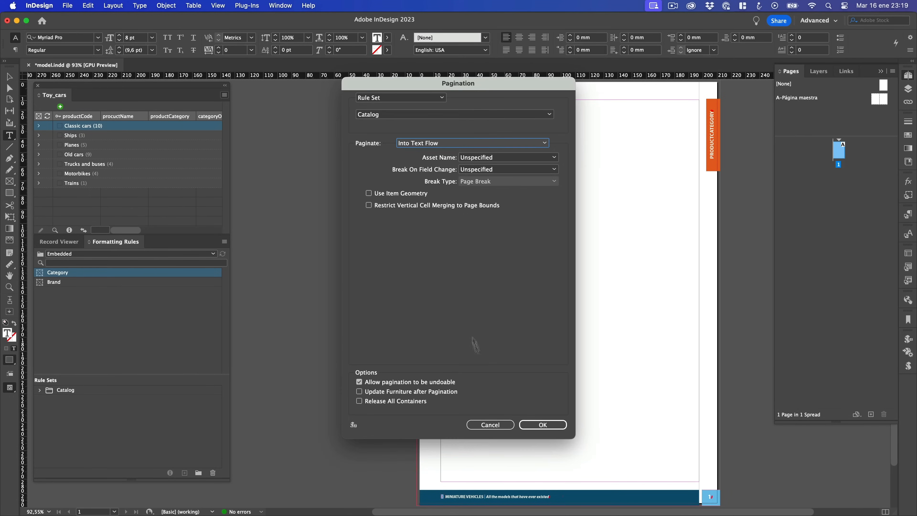
{"action": "left_click", "coordinate": [542, 427]}
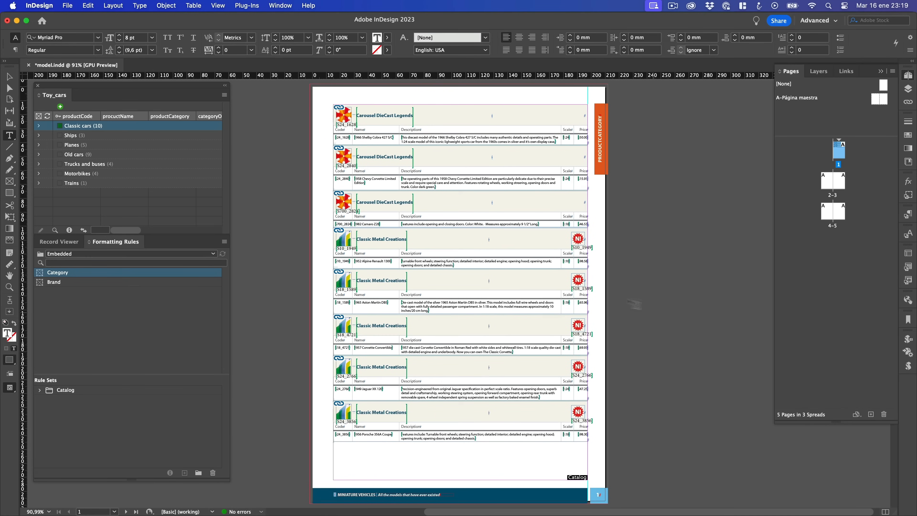
Look through the paginated Classic cars pages and undo the pagination.
{"action": "left_click", "coordinate": [10, 79]}
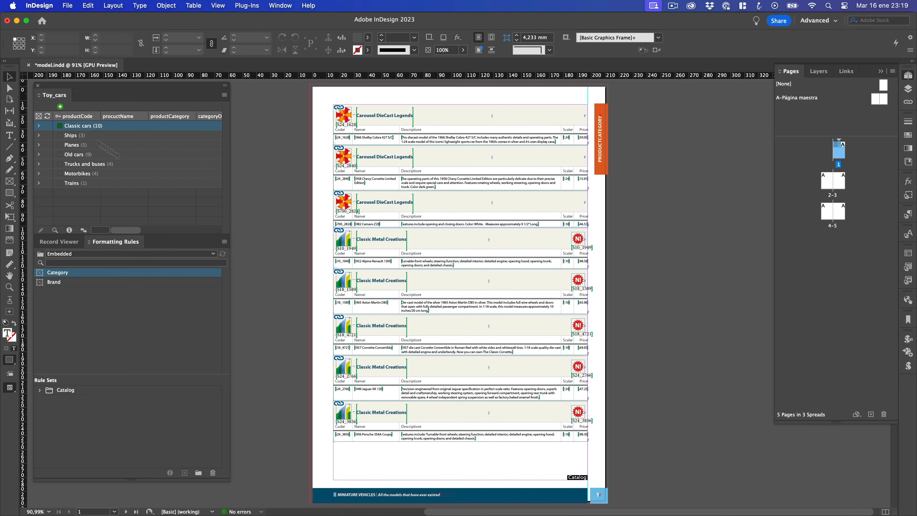
{"action": "scroll", "coordinate": [469, 234], "scroll_direction": "down", "scroll_amount": 10}
{"action": "scroll", "coordinate": [469, 235], "scroll_direction": "left", "scroll_amount": 8}
{"action": "scroll", "coordinate": [546, 163], "scroll_direction": "down", "scroll_amount": 10}
{"action": "scroll", "coordinate": [546, 163], "scroll_direction": "left", "scroll_amount": 3}
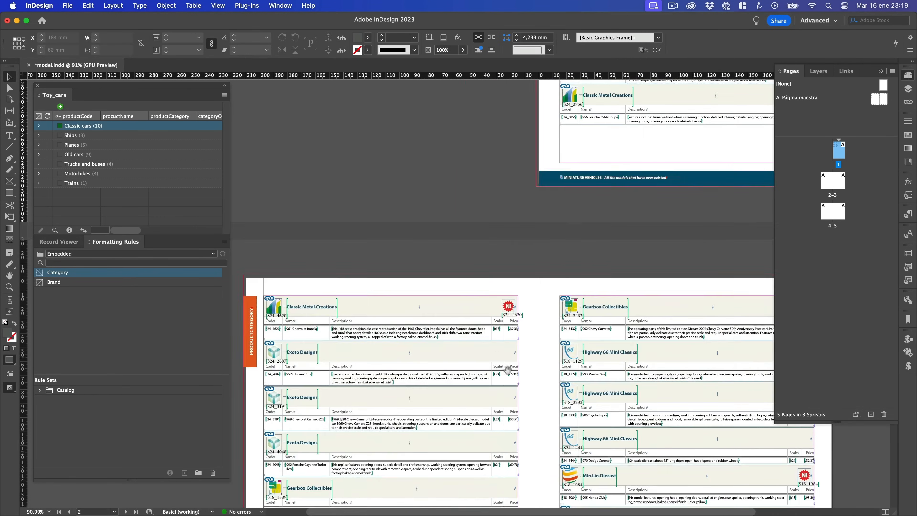
{"action": "scroll", "coordinate": [546, 163], "scroll_direction": "down", "scroll_amount": 10}
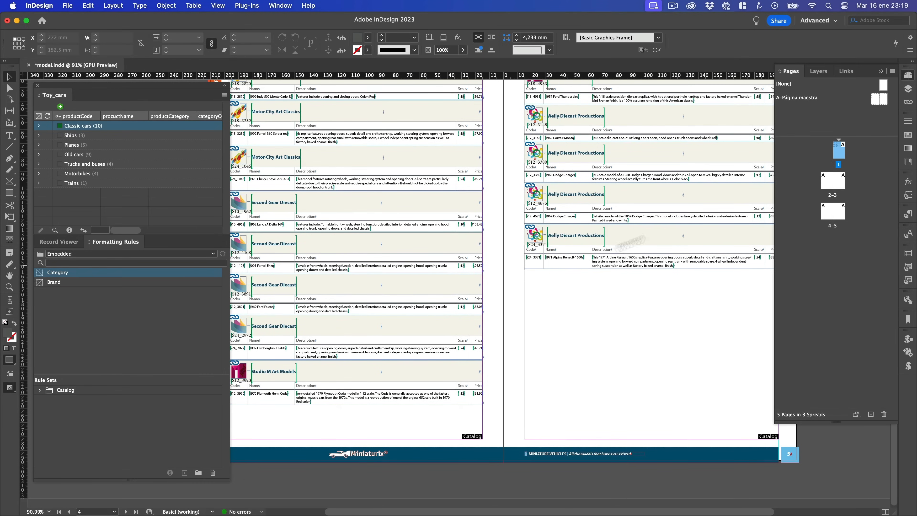
{"action": "left_click", "coordinate": [95, 6]}
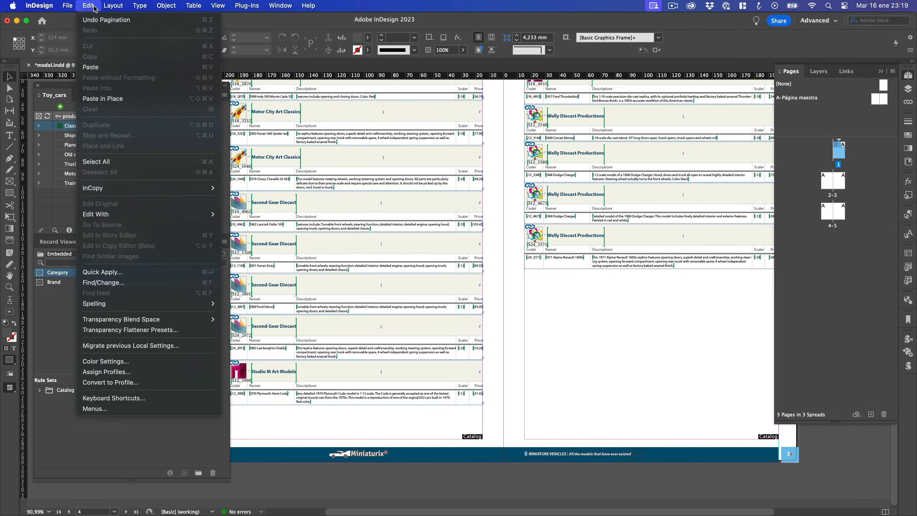
{"action": "left_click", "coordinate": [96, 21]}
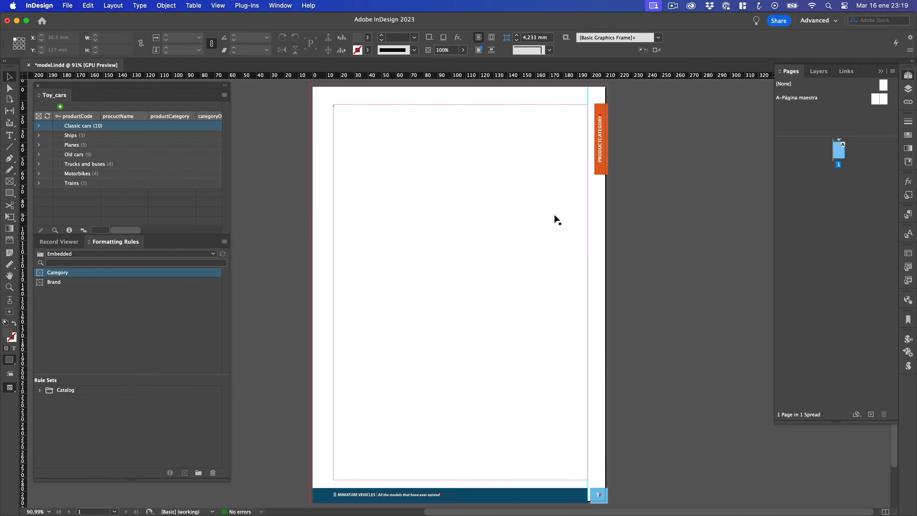
Set the Category formatting rule's usage to Groups with productCategory as the group name.
{"action": "key", "text": "t"}
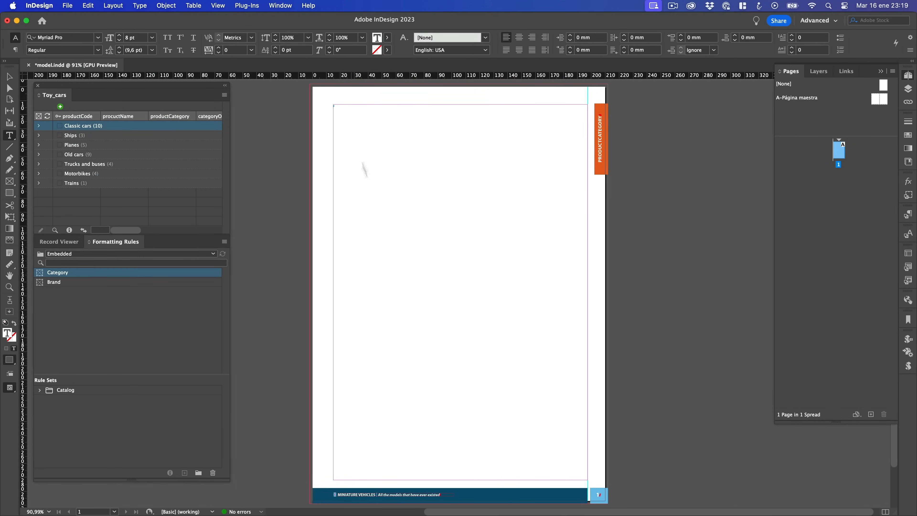
{"action": "double_click", "coordinate": [92, 273]}
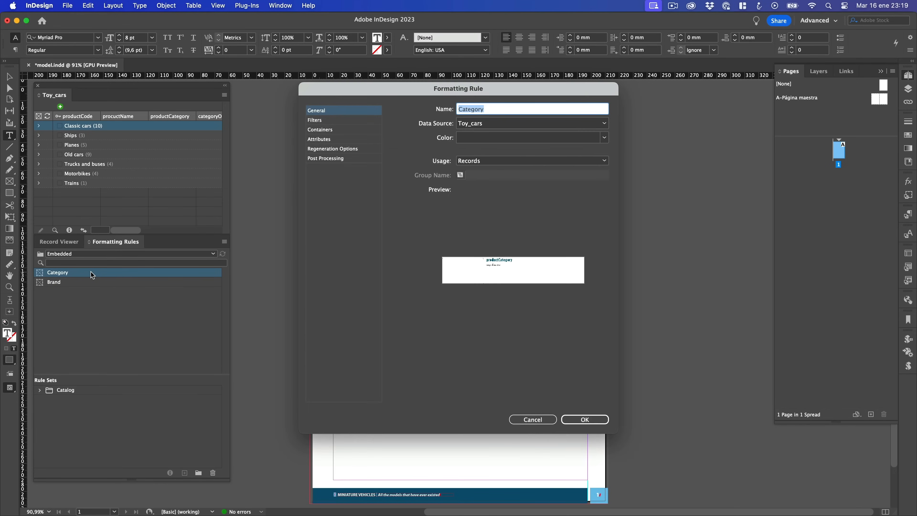
{"action": "left_click", "coordinate": [480, 161]}
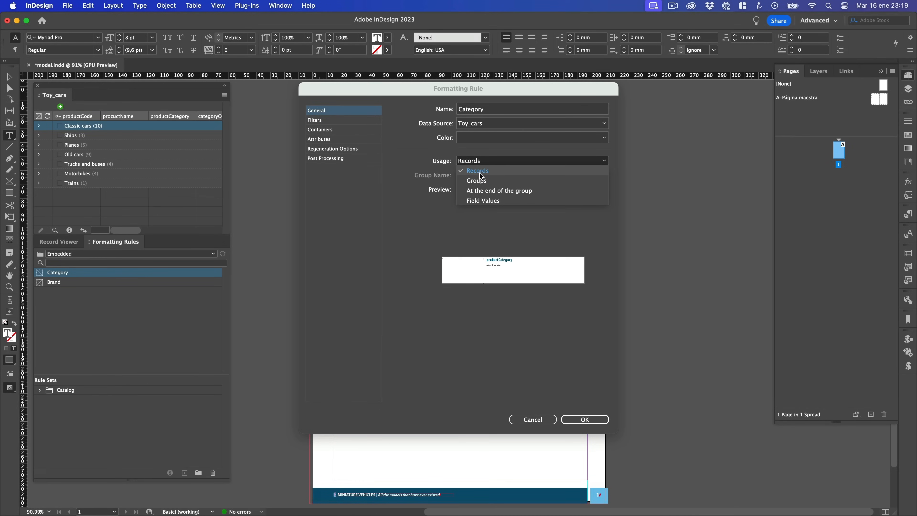
{"action": "left_click", "coordinate": [480, 181]}
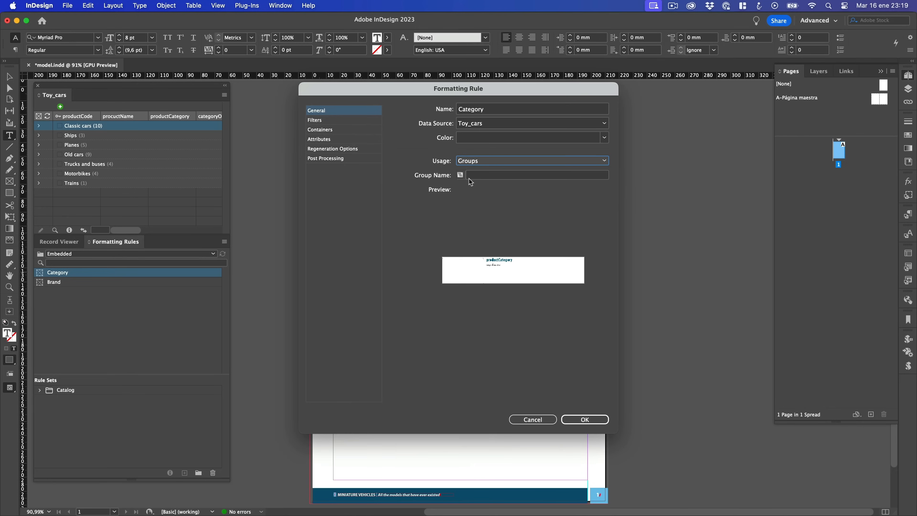
{"action": "left_click", "coordinate": [460, 175]}
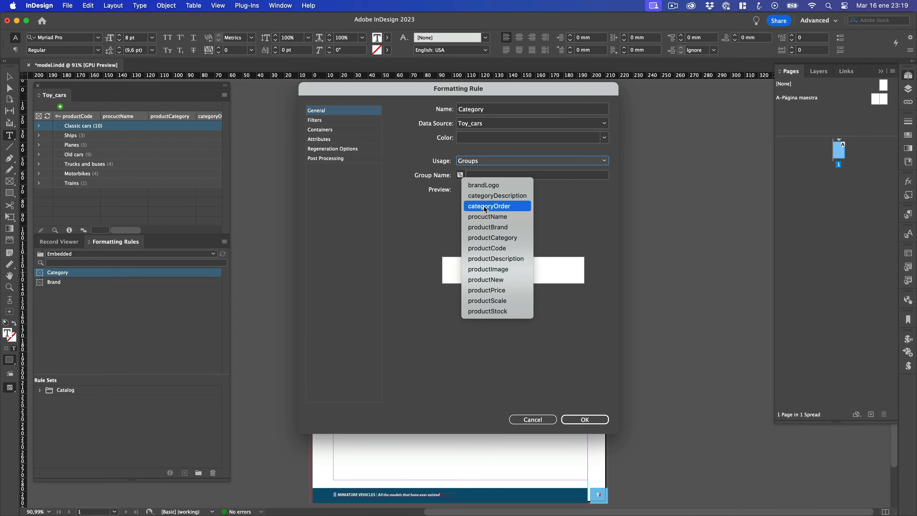
{"action": "left_click", "coordinate": [485, 237]}
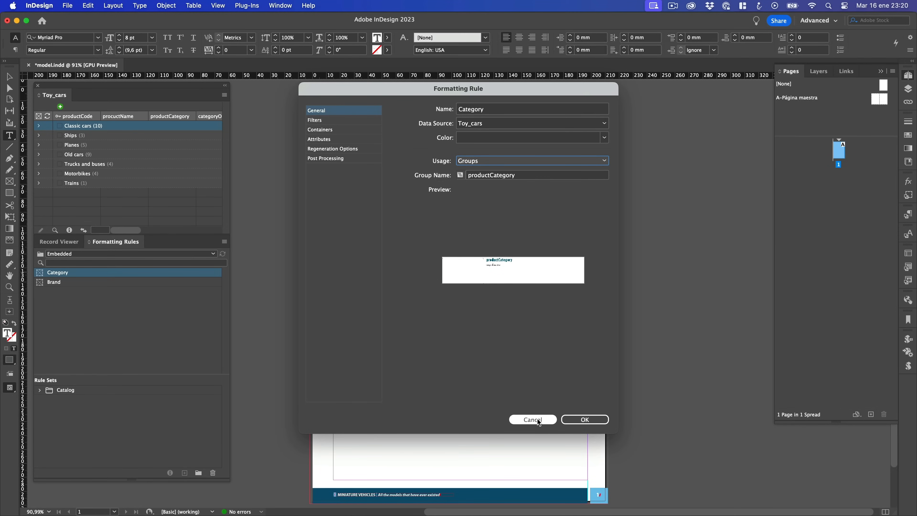
{"action": "left_click", "coordinate": [584, 419]}
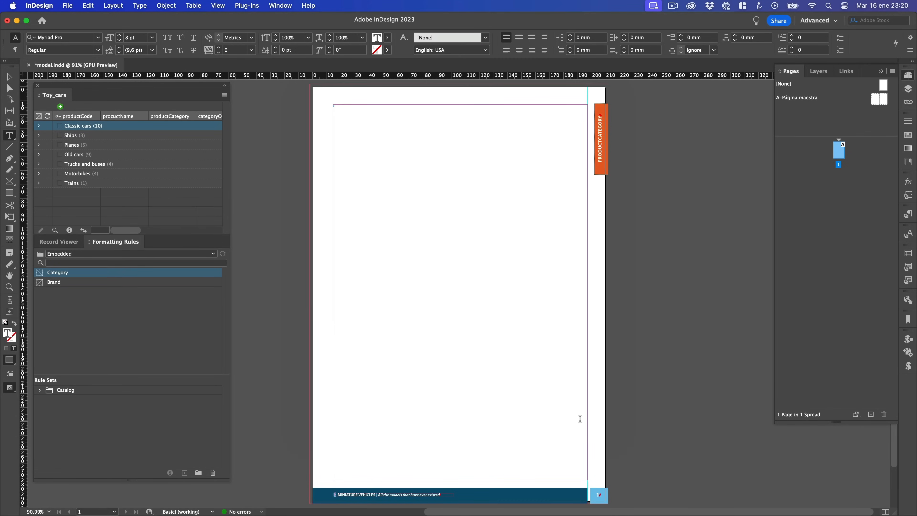
Set the Brand formatting rule's usage to Groups with productBrand as the group name.
{"action": "double_click", "coordinate": [75, 286]}
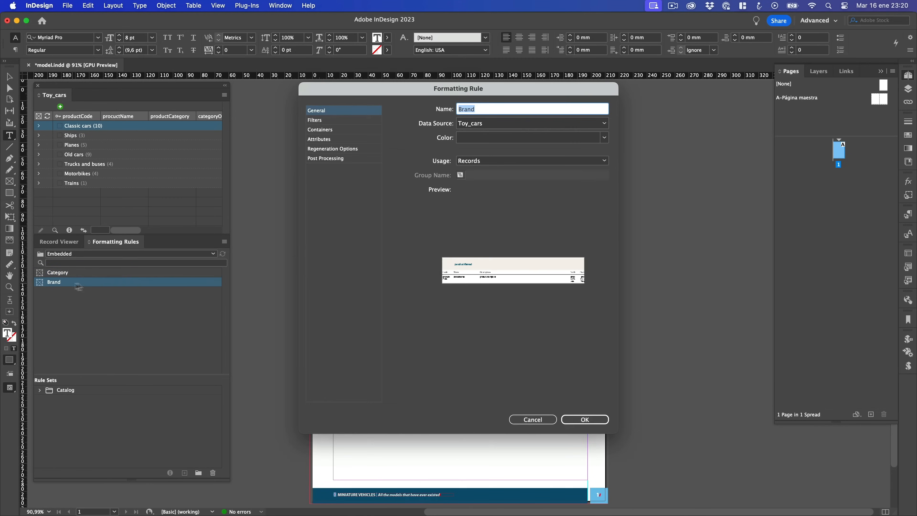
{"action": "left_click", "coordinate": [481, 161]}
{"action": "left_click", "coordinate": [481, 181]}
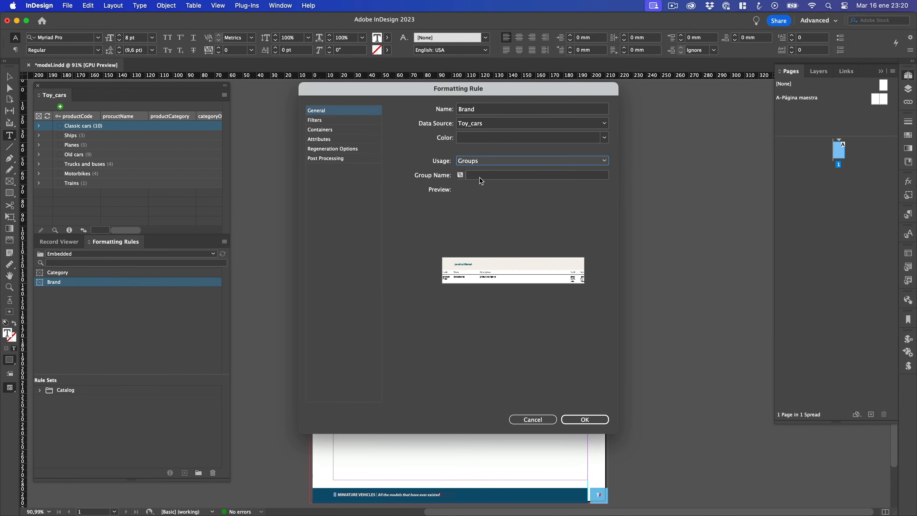
{"action": "left_click", "coordinate": [459, 174]}
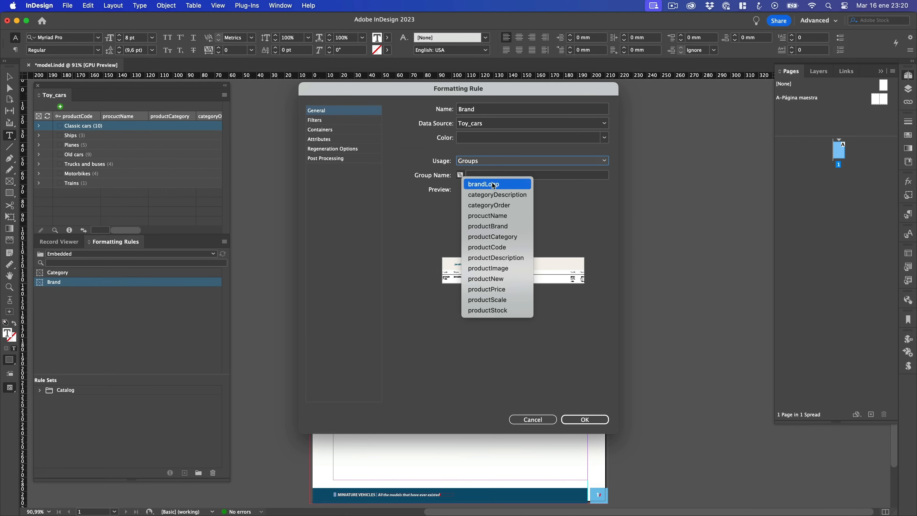
{"action": "left_click", "coordinate": [491, 226]}
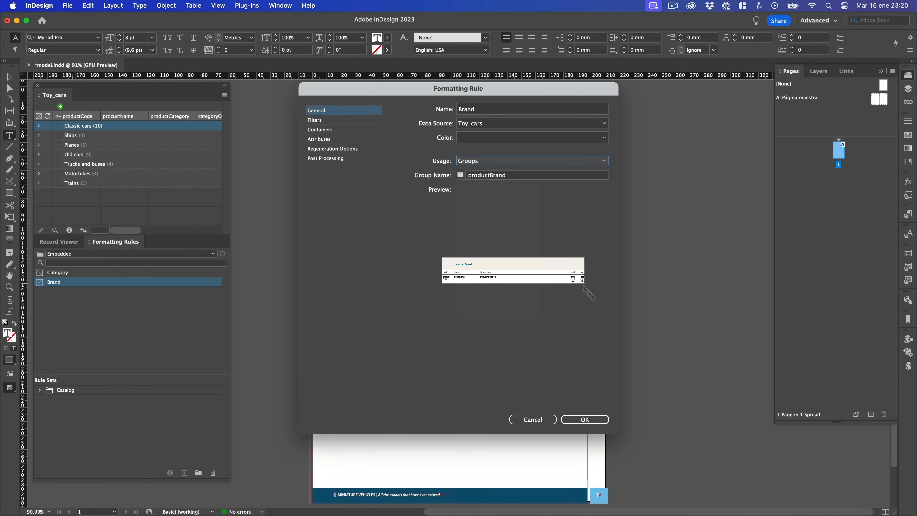
{"action": "left_click", "coordinate": [585, 419]}
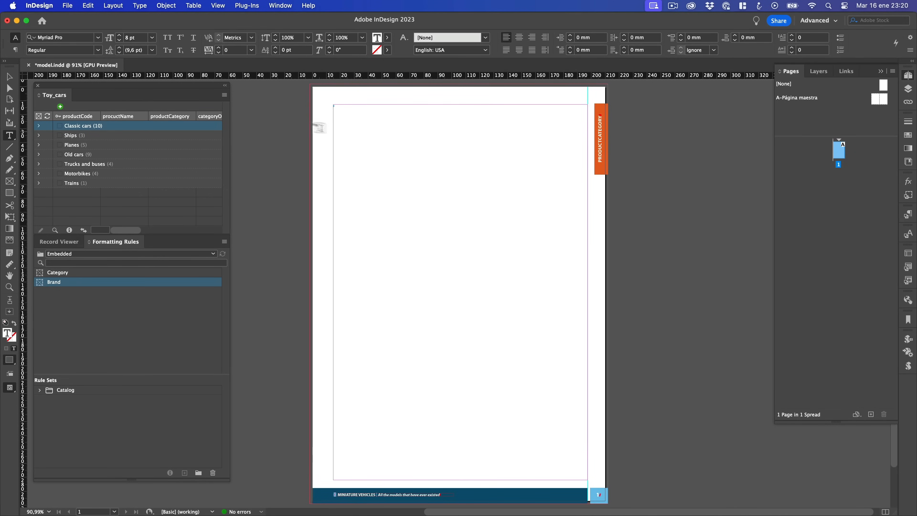
Paginate the Classic cars group again into the text flow with the Catalog rule set.
{"action": "left_click", "coordinate": [224, 95]}
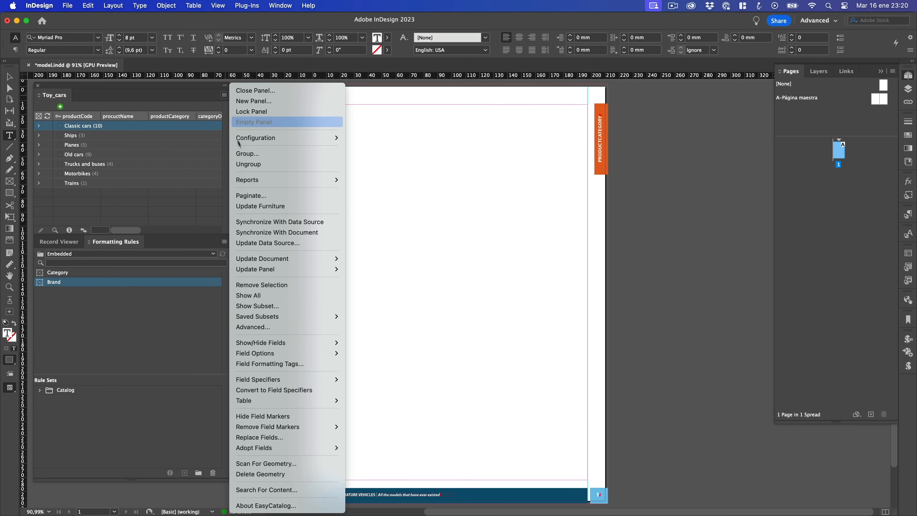
{"action": "left_click", "coordinate": [251, 195]}
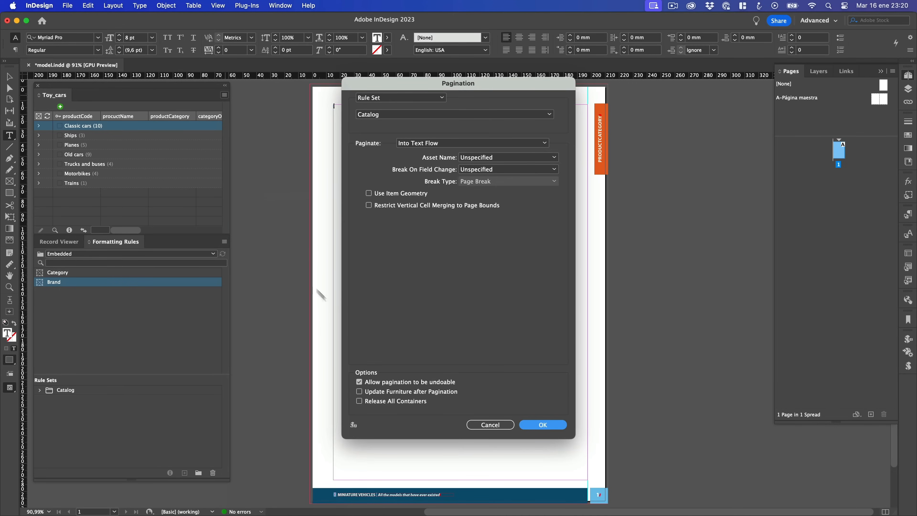
{"action": "left_click", "coordinate": [552, 424]}
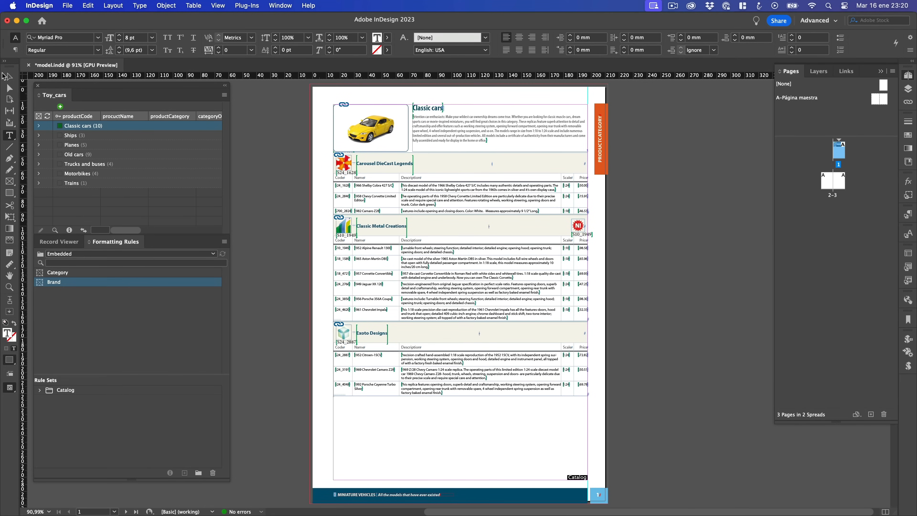
{"action": "left_click", "coordinate": [8, 76]}
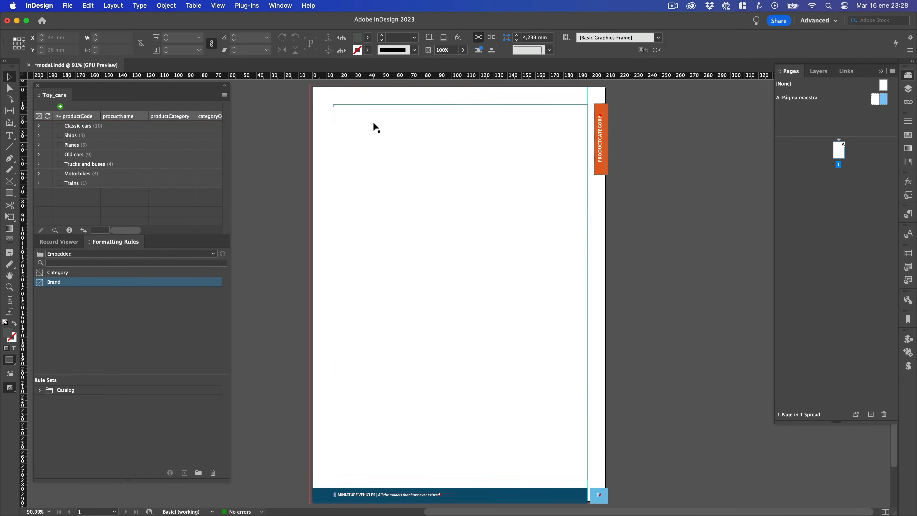
Paginate the Classic cars, Ships and Planes groups into the text flow of the page 1 frame with the Catalog rule set.
{"action": "double_click", "coordinate": [372, 121]}
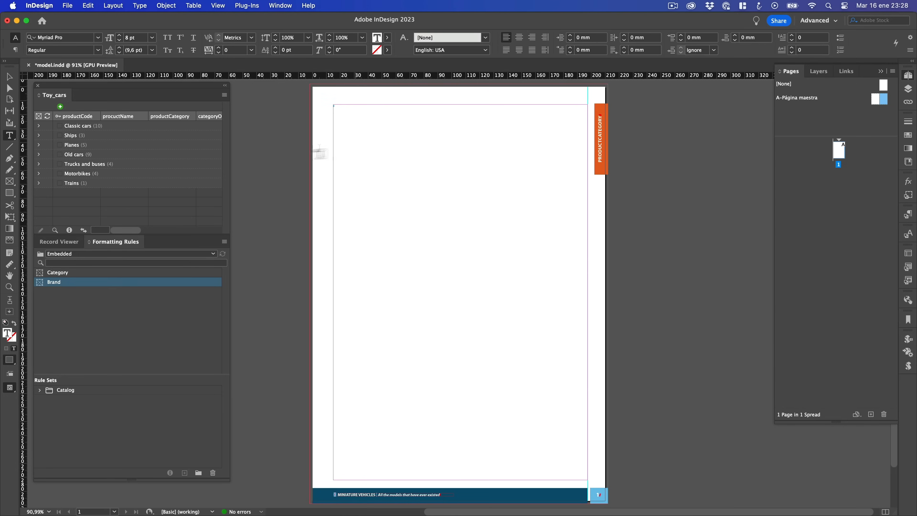
{"action": "left_click_drag", "start_coordinate": [115, 129], "coordinate": [115, 144]}
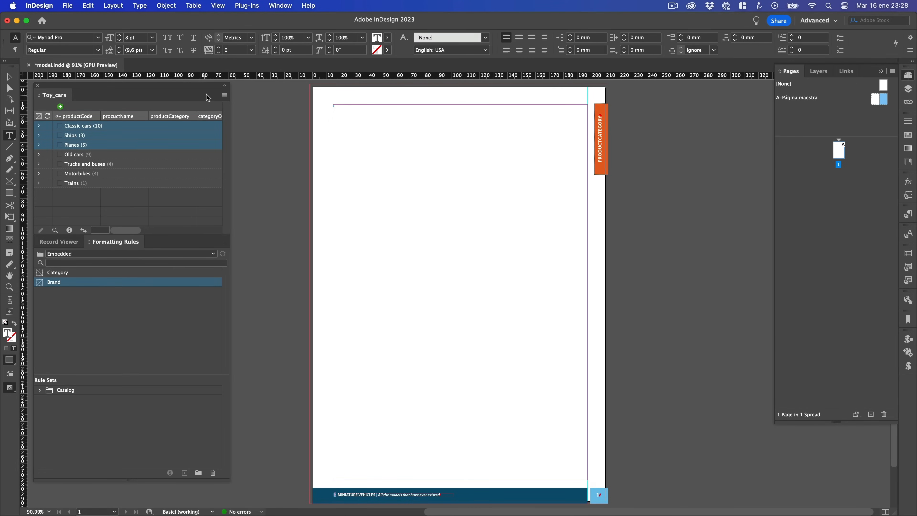
{"action": "left_click", "coordinate": [225, 96]}
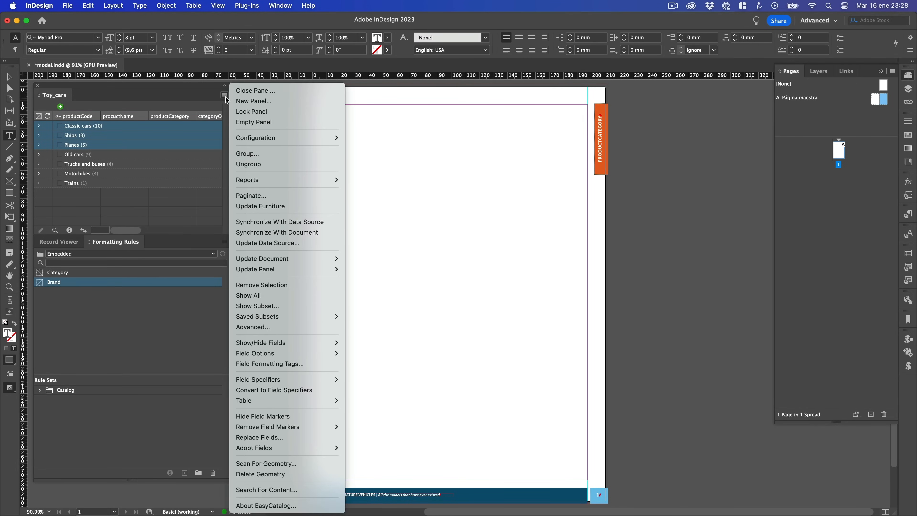
{"action": "left_click", "coordinate": [243, 196]}
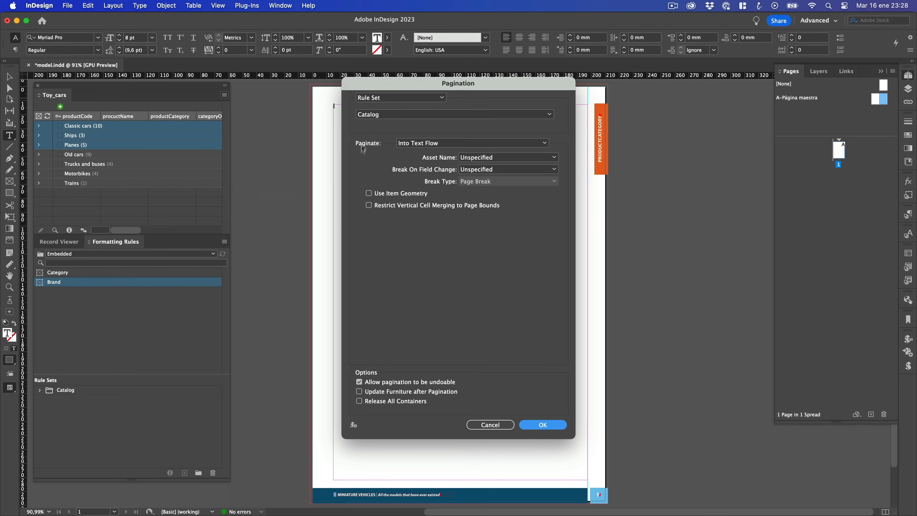
{"action": "left_click", "coordinate": [375, 115]}
{"action": "left_click", "coordinate": [377, 124]}
{"action": "left_click", "coordinate": [406, 143]}
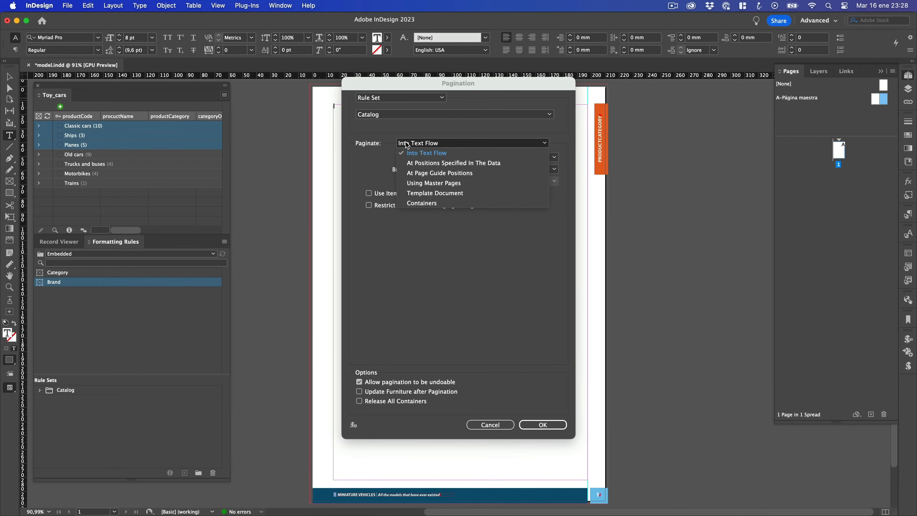
{"action": "left_click", "coordinate": [411, 155]}
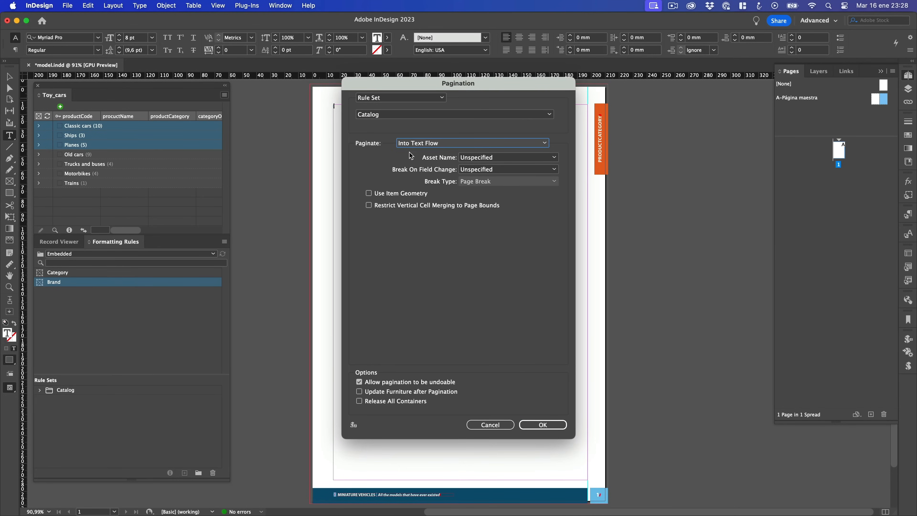
{"action": "left_click", "coordinate": [552, 428]}
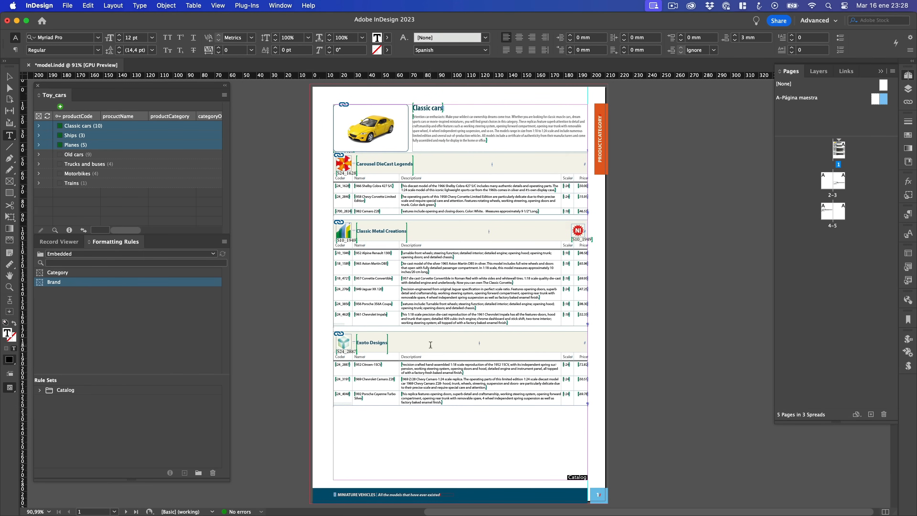
Look through the paginated Classic cars, Ships and Planes pages and undo the pagination.
{"action": "scroll", "coordinate": [428, 349], "scroll_direction": "down", "scroll_amount": 15}
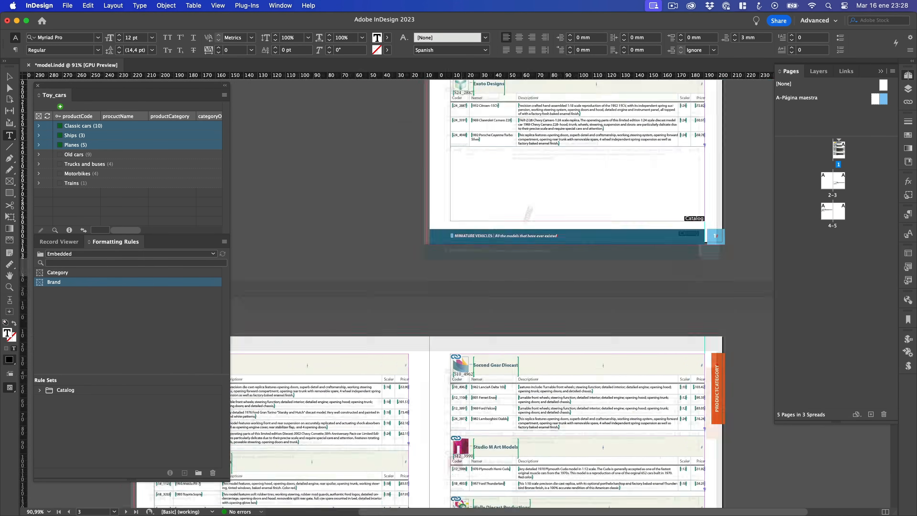
{"action": "scroll", "coordinate": [521, 307], "scroll_direction": "down", "scroll_amount": 5}
{"action": "scroll", "coordinate": [576, 213], "scroll_direction": "left", "scroll_amount": 2}
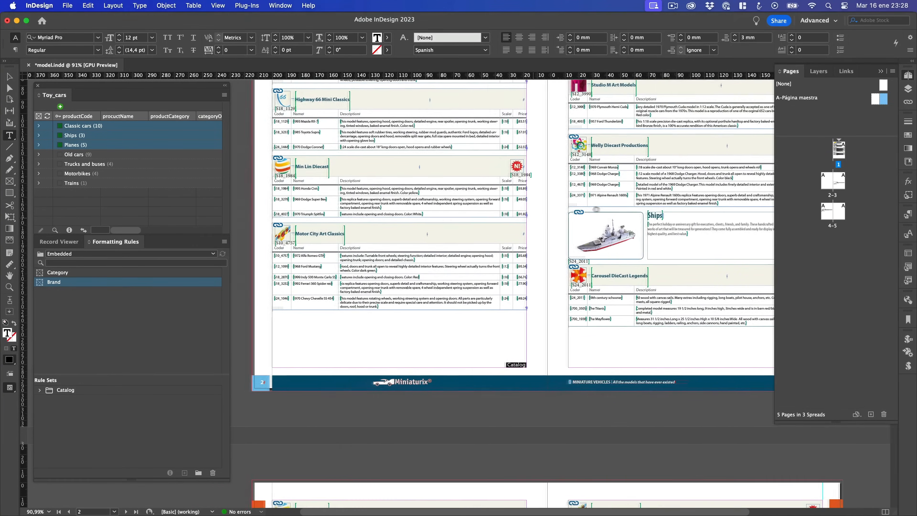
{"action": "scroll", "coordinate": [576, 213], "scroll_direction": "right", "scroll_amount": 5}
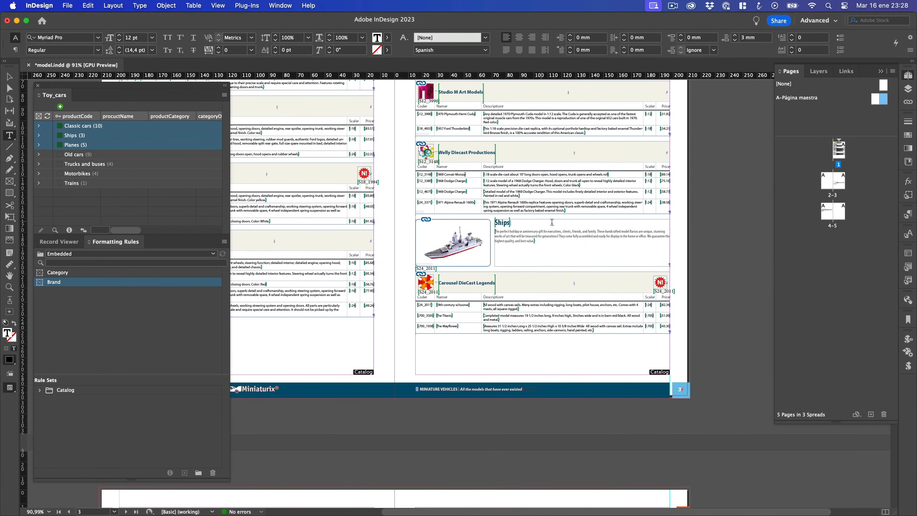
{"action": "scroll", "coordinate": [558, 297], "scroll_direction": "down", "scroll_amount": 10}
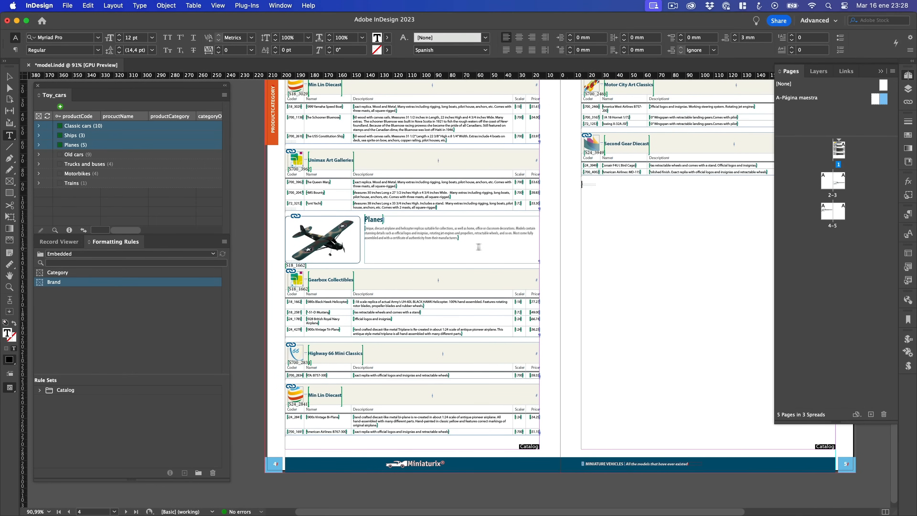
{"action": "double_click", "coordinate": [837, 151]}
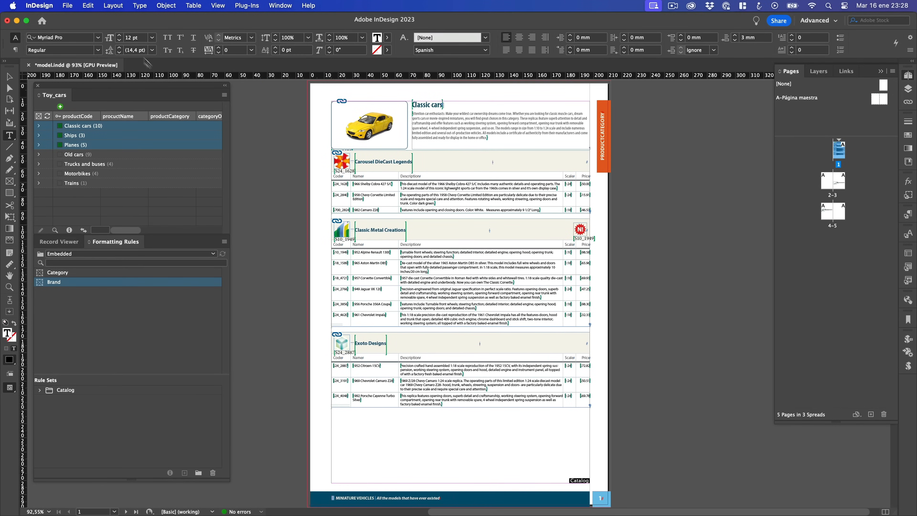
{"action": "left_click", "coordinate": [90, 5]}
{"action": "left_click", "coordinate": [93, 23]}
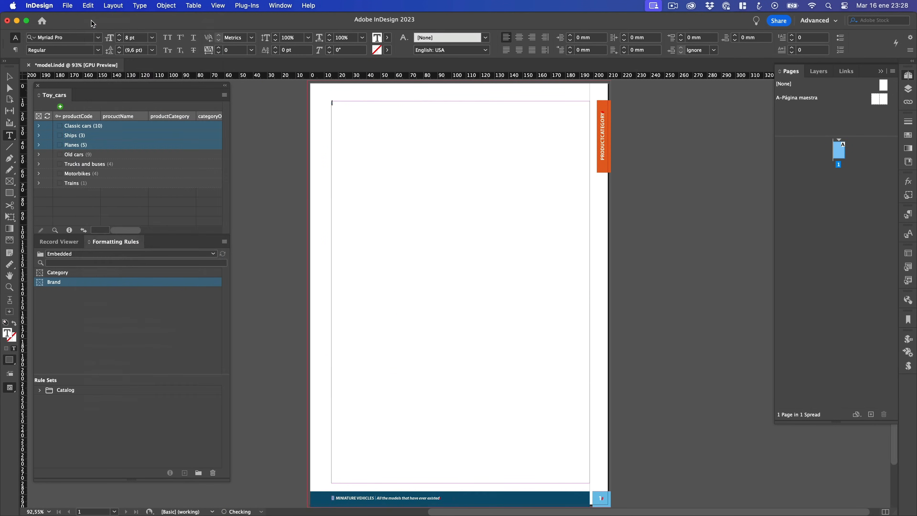
Paginate the selected three groups into the text flow with the Catalog rule set, using a Page Break whenever productCategory changes.
{"action": "left_click", "coordinate": [224, 94]}
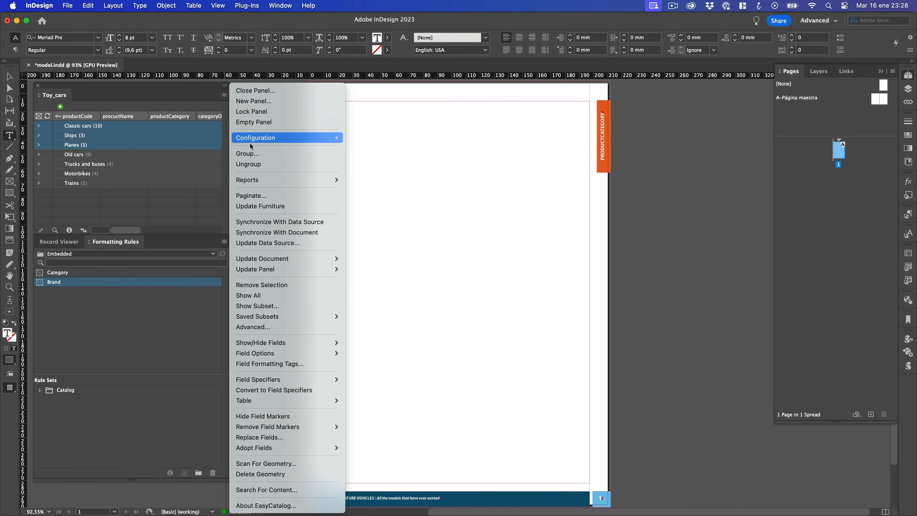
{"action": "left_click", "coordinate": [253, 195]}
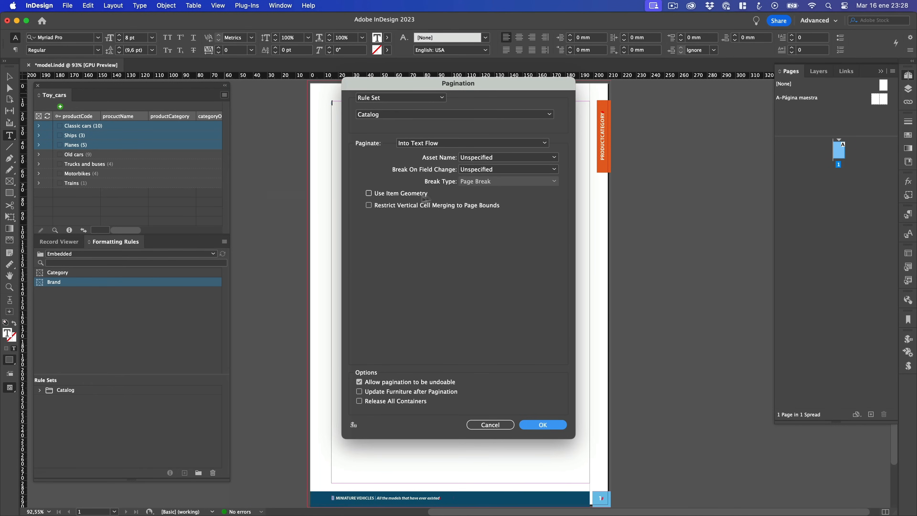
{"action": "left_click", "coordinate": [481, 169]}
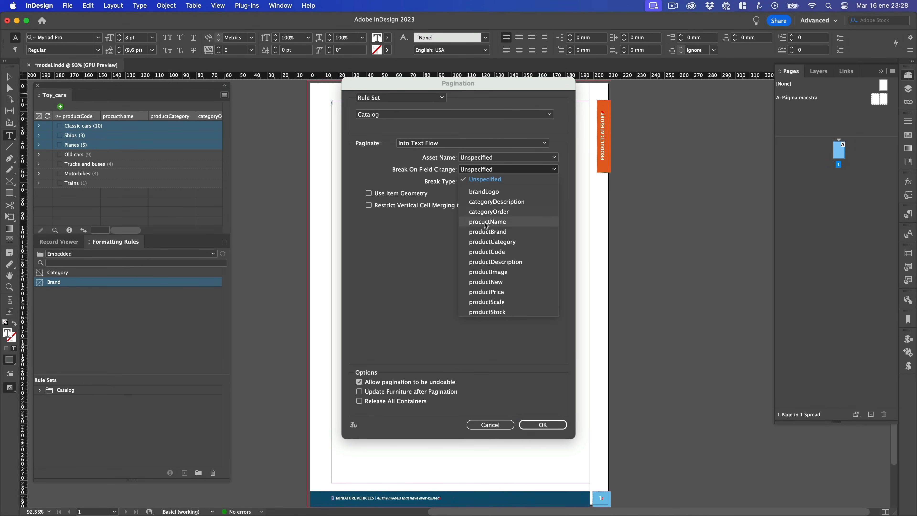
{"action": "left_click", "coordinate": [484, 240]}
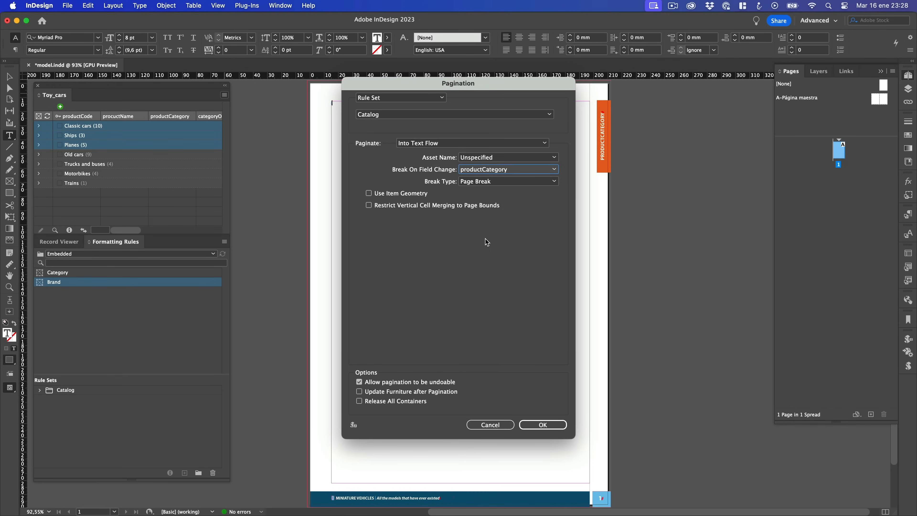
{"action": "left_click", "coordinate": [471, 181]}
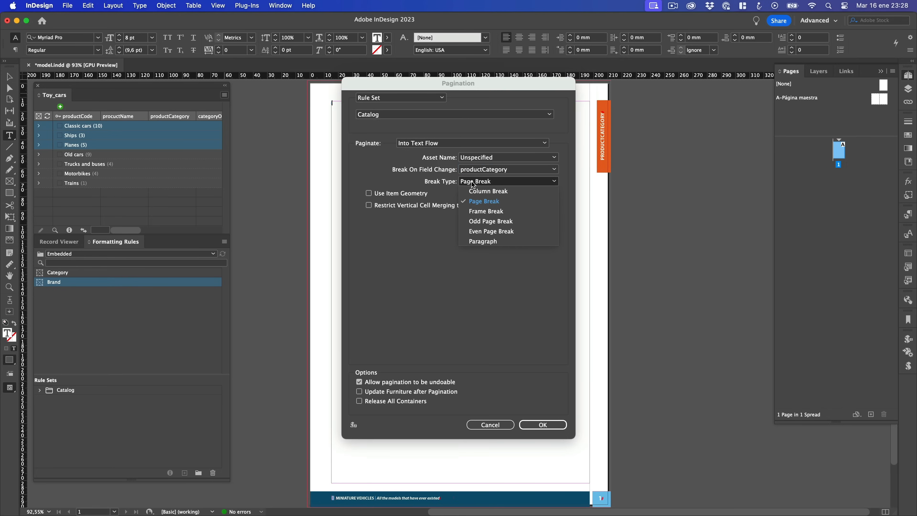
{"action": "left_click", "coordinate": [477, 204]}
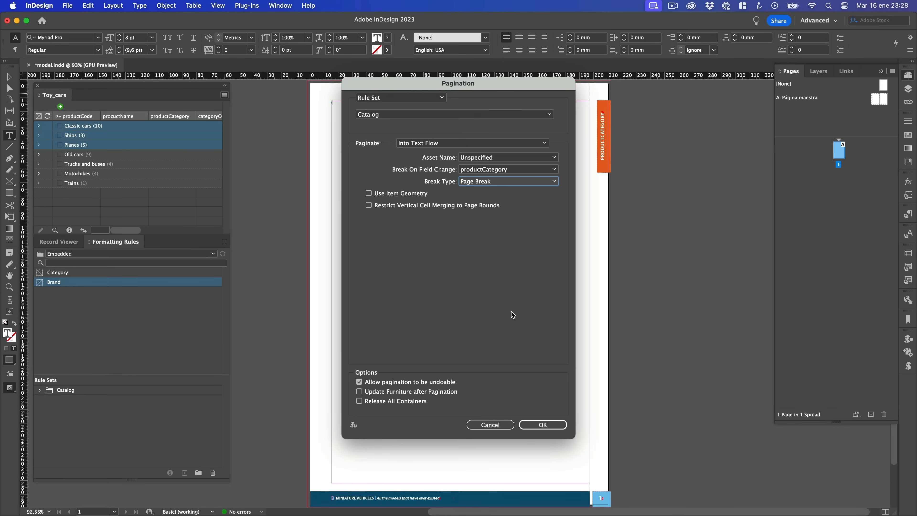
{"action": "left_click", "coordinate": [548, 427]}
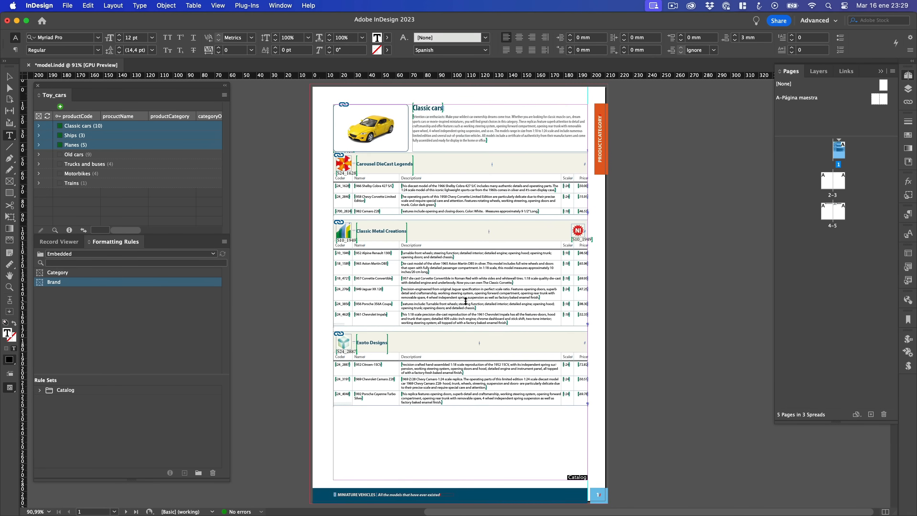
Examine where each category starts across the paginated pages and return to page 1.
{"action": "scroll", "coordinate": [465, 301], "scroll_direction": "down", "scroll_amount": 10}
{"action": "scroll", "coordinate": [466, 301], "scroll_direction": "left", "scroll_amount": 5}
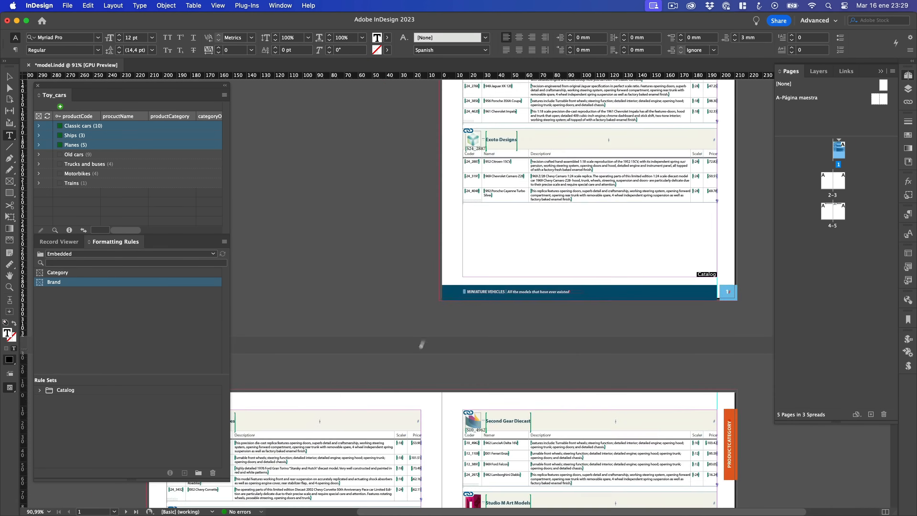
{"action": "scroll", "coordinate": [422, 345], "scroll_direction": "down", "scroll_amount": 10}
{"action": "scroll", "coordinate": [421, 344], "scroll_direction": "left", "scroll_amount": 4}
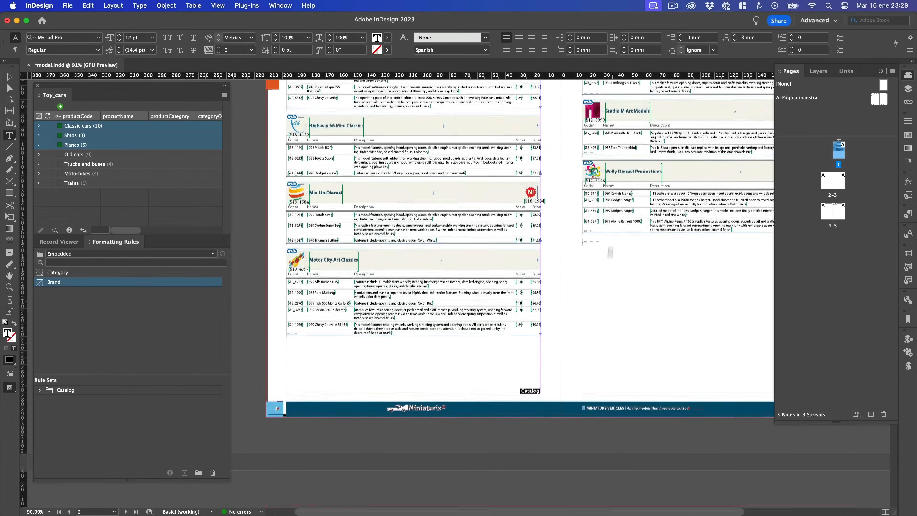
{"action": "scroll", "coordinate": [610, 252], "scroll_direction": "down", "scroll_amount": 10}
{"action": "scroll", "coordinate": [610, 252], "scroll_direction": "right", "scroll_amount": 2}
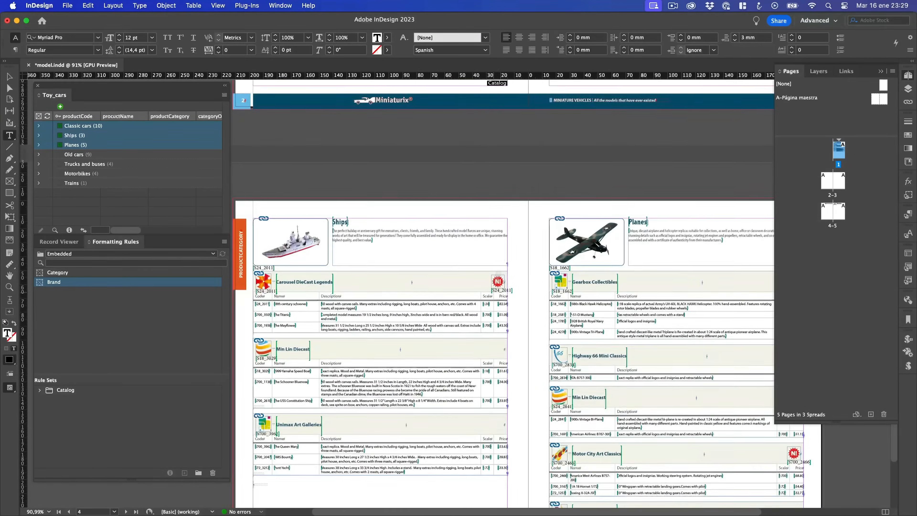
{"action": "scroll", "coordinate": [506, 289], "scroll_direction": "down", "scroll_amount": 5}
{"action": "scroll", "coordinate": [505, 289], "scroll_direction": "left", "scroll_amount": 2}
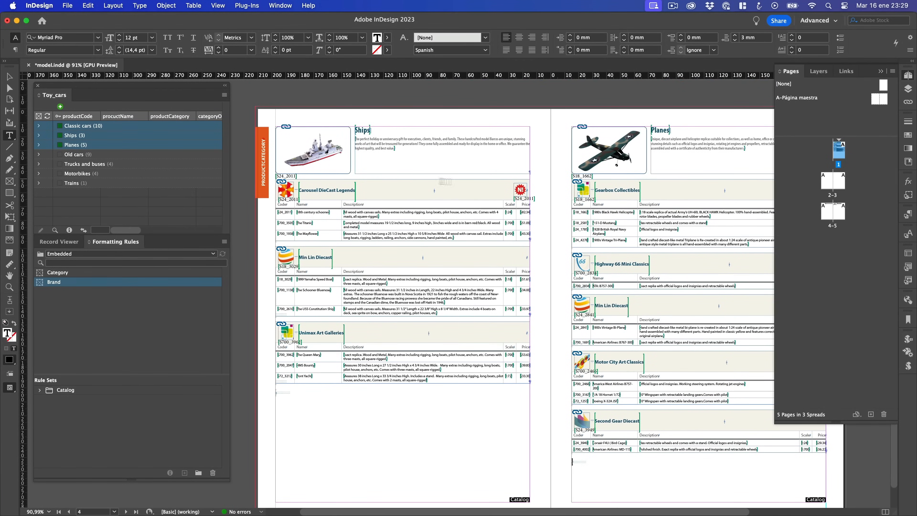
{"action": "scroll", "coordinate": [514, 159], "scroll_direction": "right", "scroll_amount": 4}
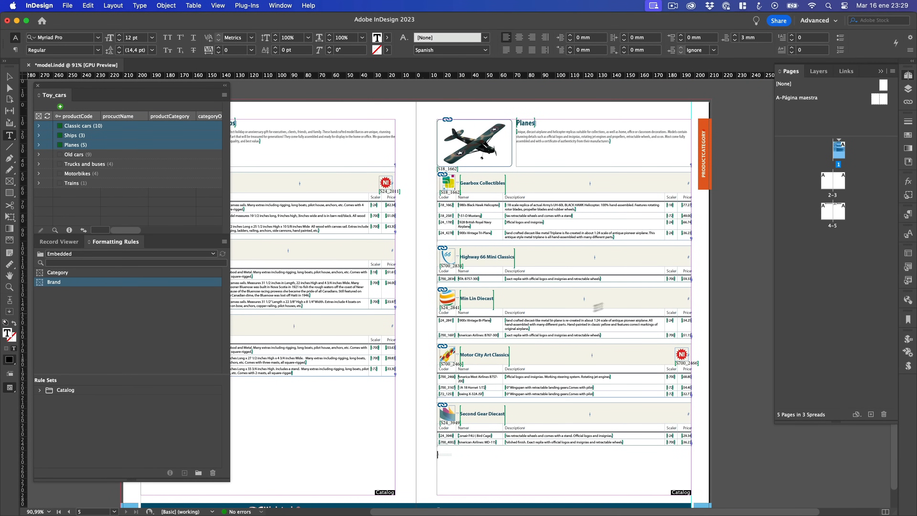
{"action": "double_click", "coordinate": [839, 155]}
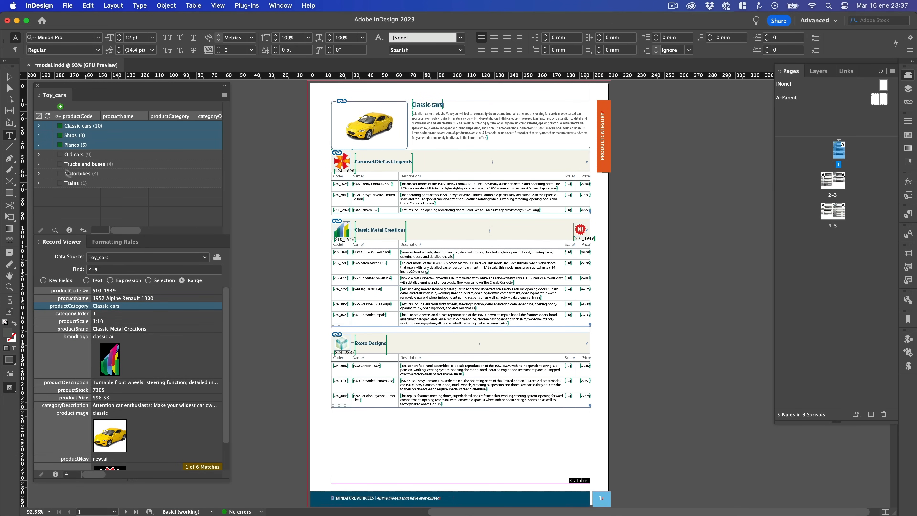
On the right-hand page of A-Parent, convert the PRODUCTCATEGORY text in the orange tab into the productCategory field specifier.
{"action": "left_click", "coordinate": [10, 76]}
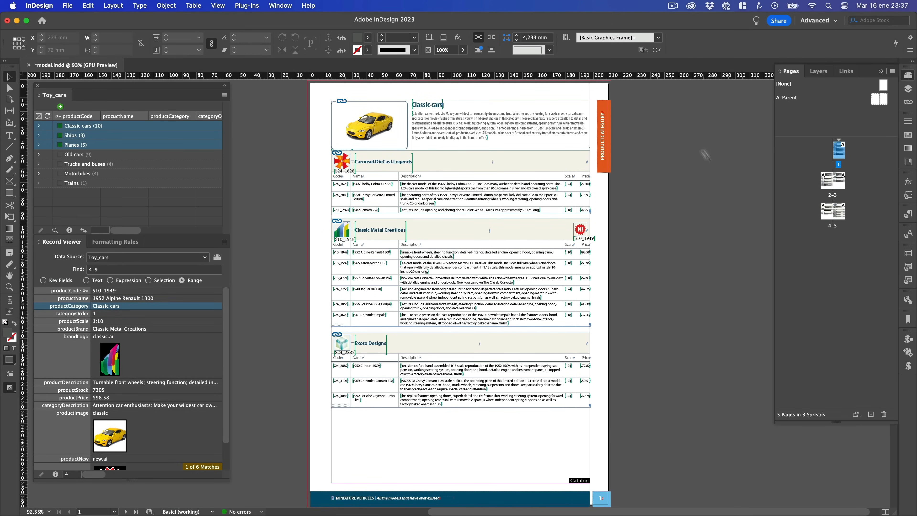
{"action": "scroll", "coordinate": [574, 93], "scroll_direction": "up", "scroll_amount": 5}
{"action": "scroll", "coordinate": [701, 298], "scroll_direction": "right", "scroll_amount": 5}
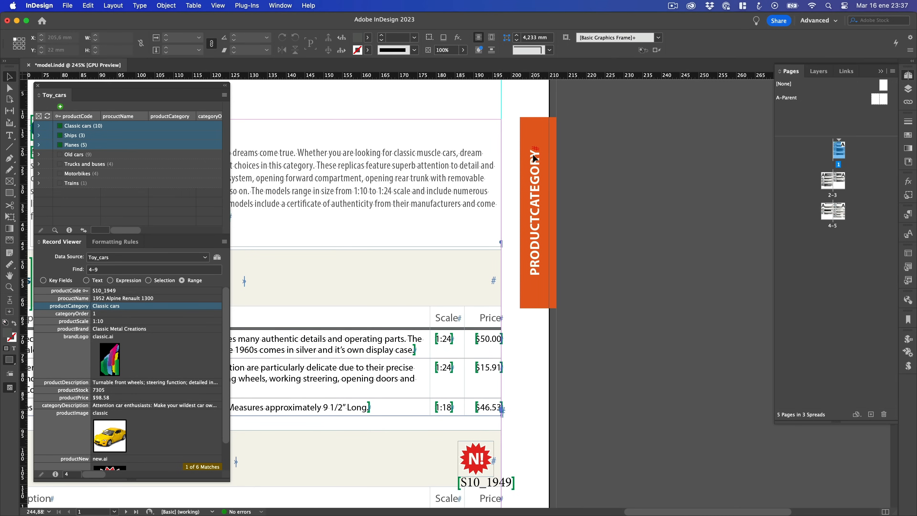
{"action": "double_click", "coordinate": [874, 104]}
{"action": "left_click_drag", "start_coordinate": [713, 149], "coordinate": [321, 199]}
{"action": "left_click_drag", "start_coordinate": [632, 211], "coordinate": [364, 174]}
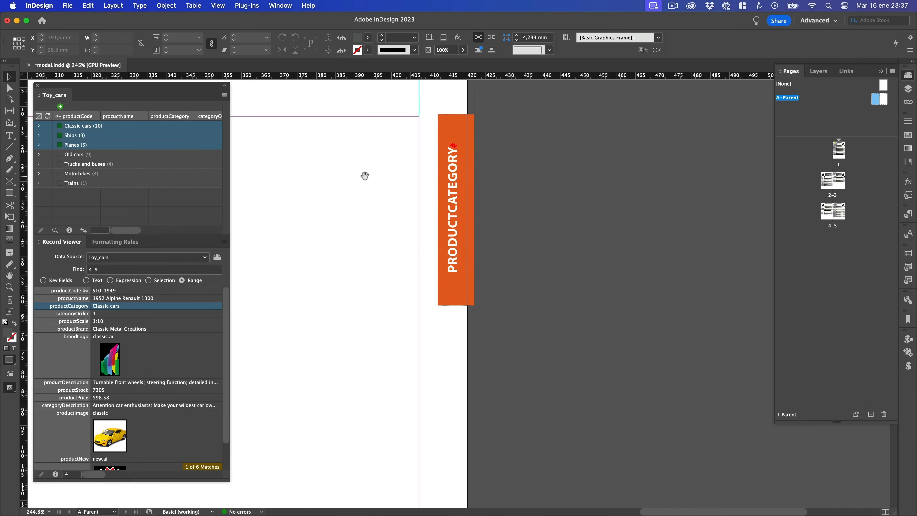
{"action": "double_click", "coordinate": [456, 272]}
{"action": "left_click_drag", "start_coordinate": [456, 272], "coordinate": [465, 158]}
{"action": "right_click", "coordinate": [109, 307]}
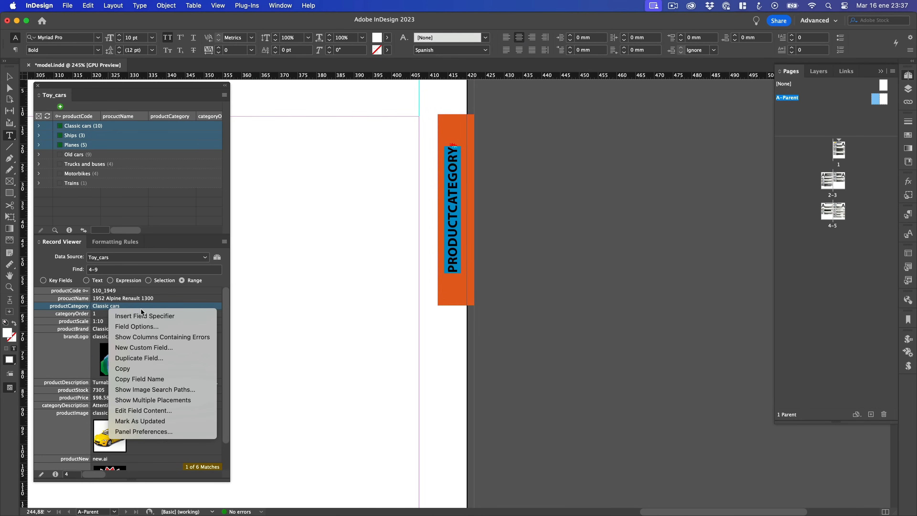
{"action": "left_click", "coordinate": [144, 315]}
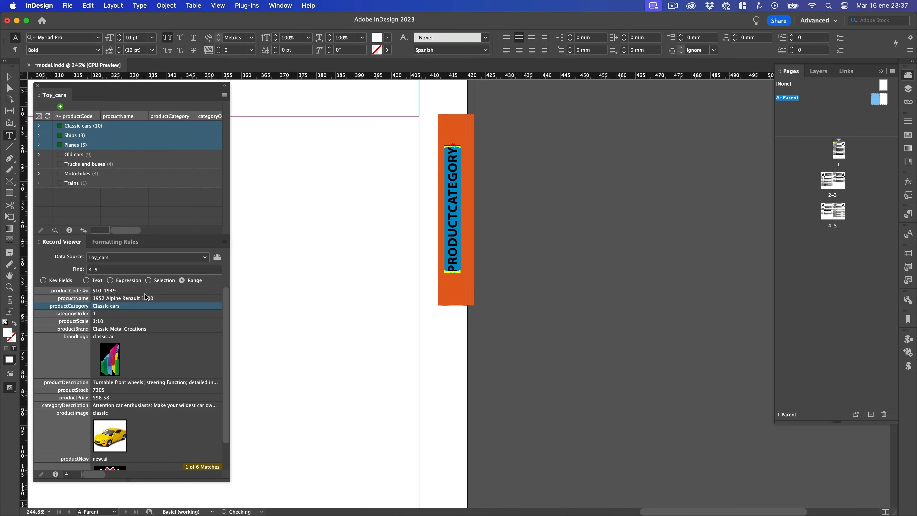
Set the Paginate pagination rule of the right-hand A-Parent page's orange category tab to Furniture Data.
{"action": "left_click", "coordinate": [9, 77]}
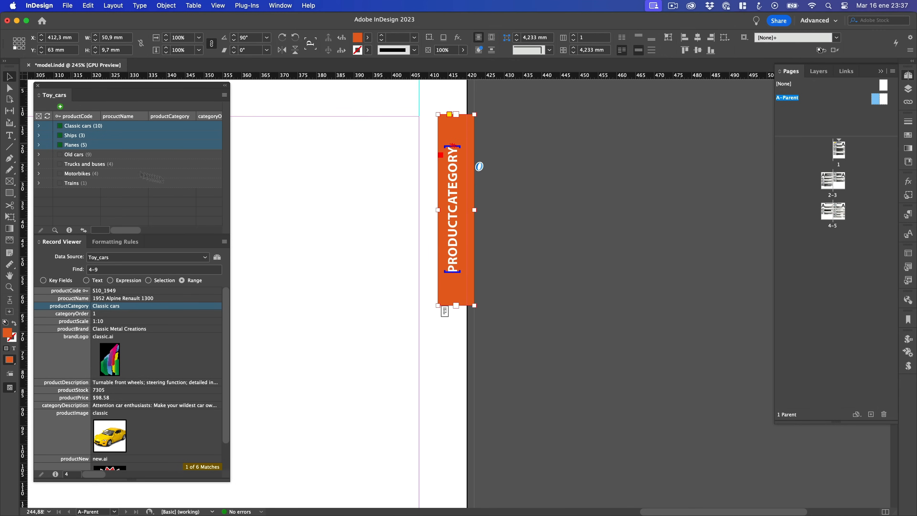
{"action": "left_click", "coordinate": [280, 5]}
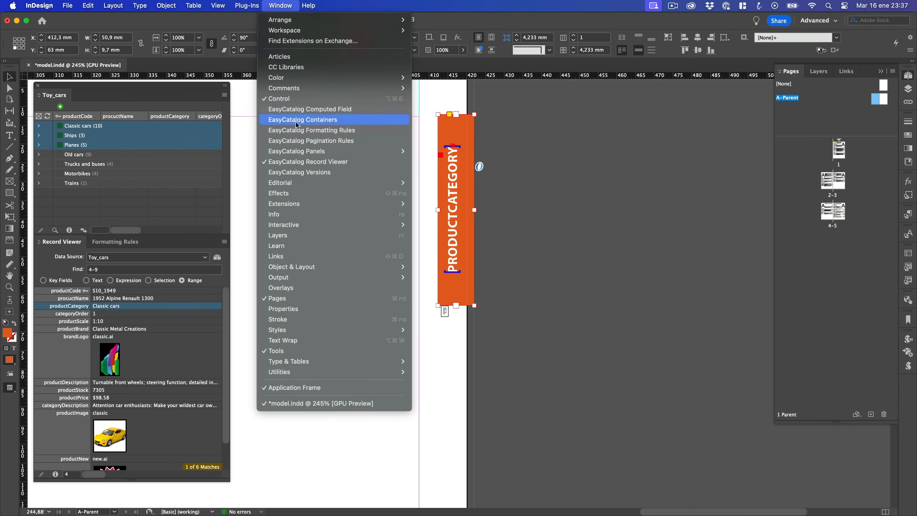
{"action": "left_click", "coordinate": [301, 144]}
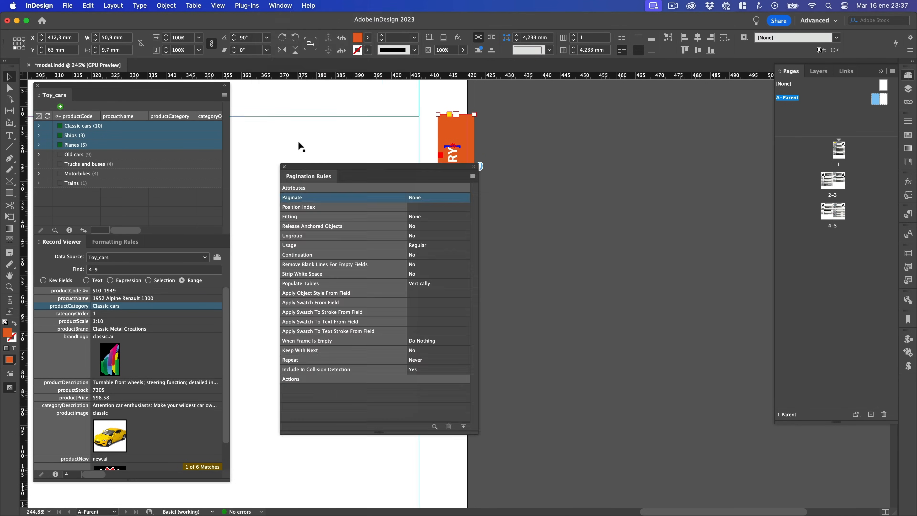
{"action": "double_click", "coordinate": [419, 202]}
{"action": "left_click", "coordinate": [430, 246]}
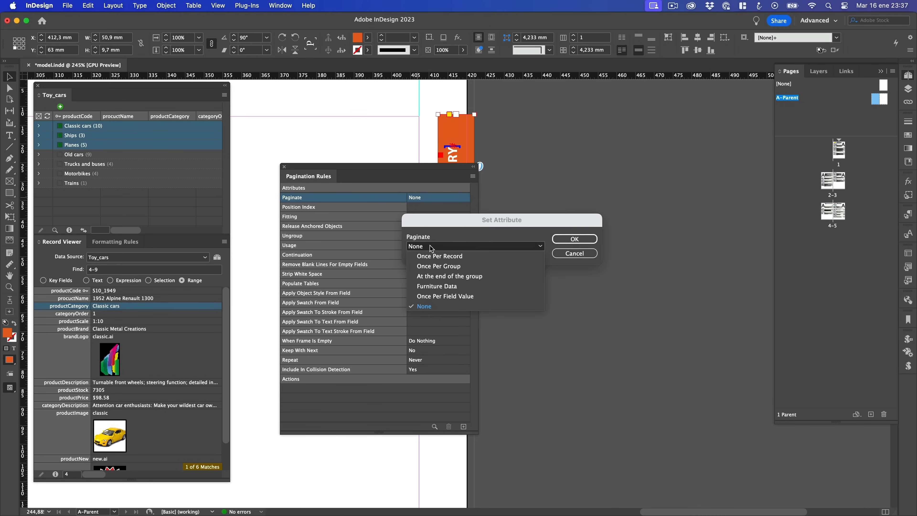
{"action": "left_click", "coordinate": [432, 286]}
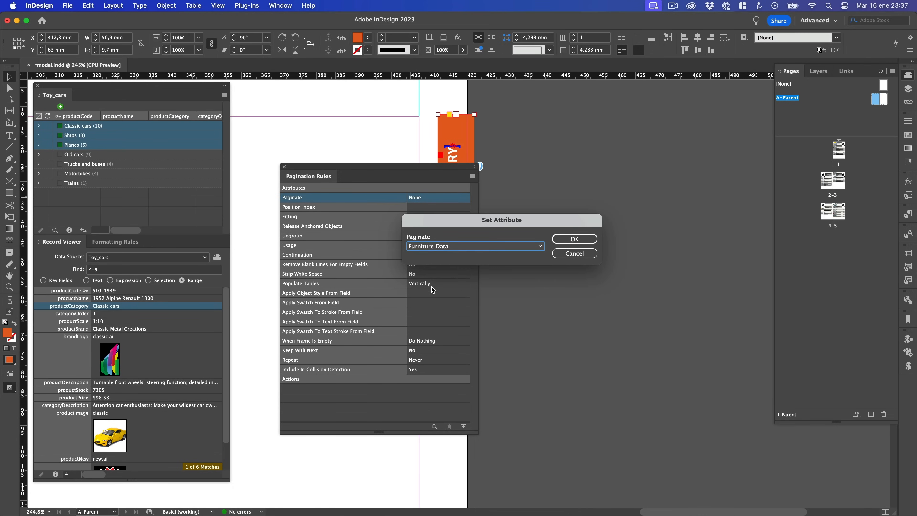
{"action": "left_click", "coordinate": [564, 238]}
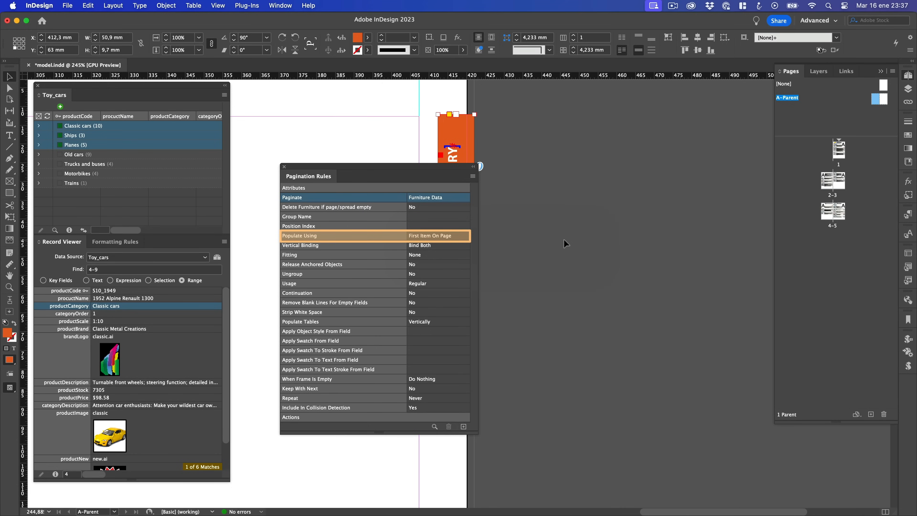
Set the right-hand tab's Populate Using rule to First Item On Page.
{"action": "left_click", "coordinate": [439, 237]}
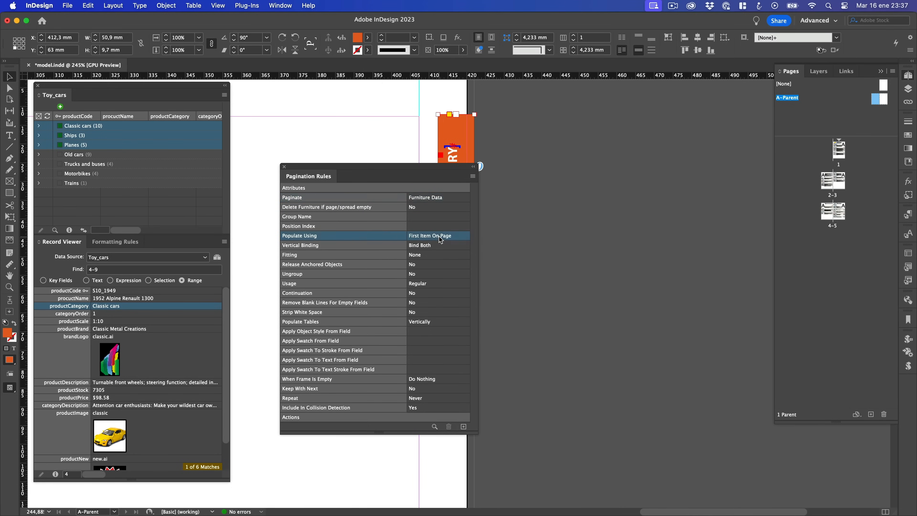
{"action": "double_click", "coordinate": [438, 237]}
{"action": "left_click", "coordinate": [440, 247]}
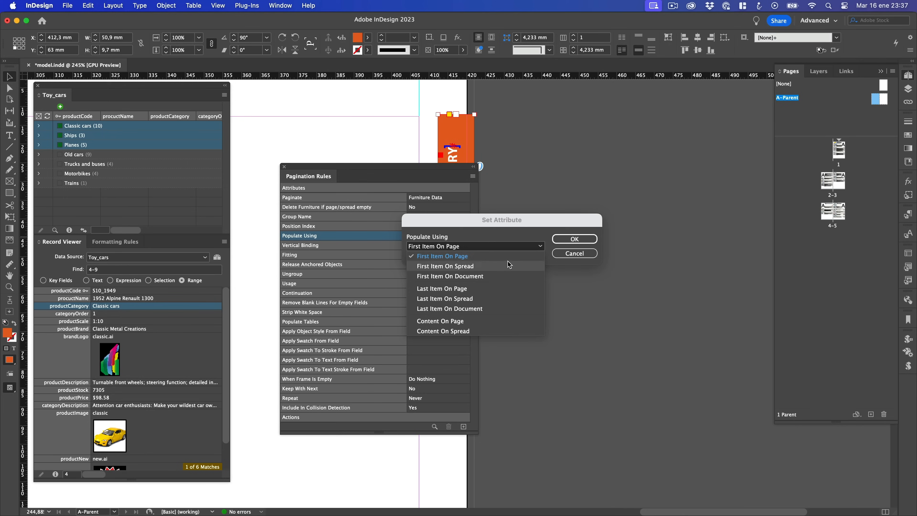
{"action": "left_click", "coordinate": [488, 259]}
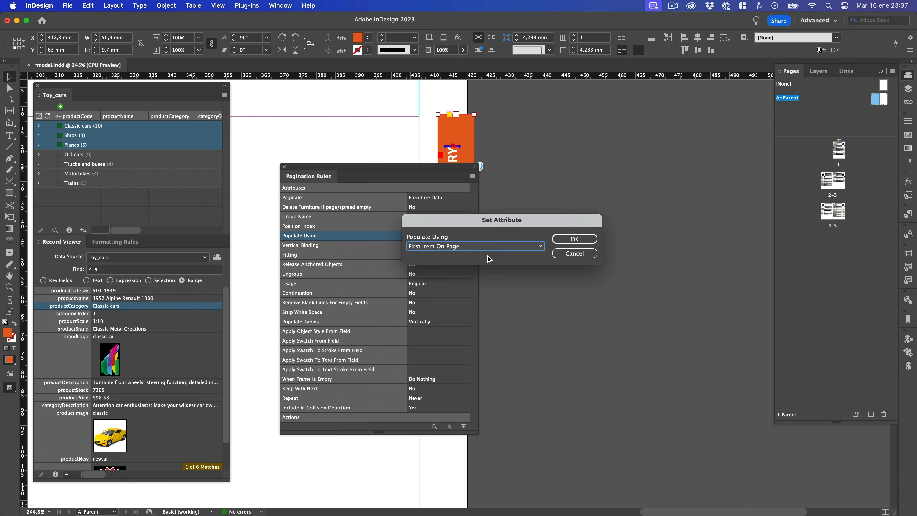
{"action": "left_click", "coordinate": [562, 240]}
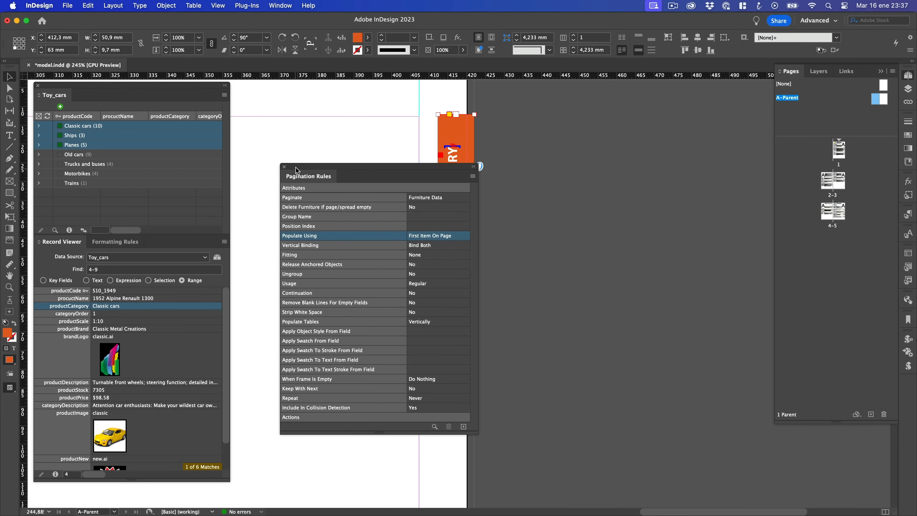
Set the Paginate rule of the left-hand A-Parent page's orange category tab to Furniture Data and close the pagination rules.
{"action": "left_click_drag", "start_coordinate": [296, 166], "coordinate": [530, 161]}
{"action": "left_click", "coordinate": [380, 186]}
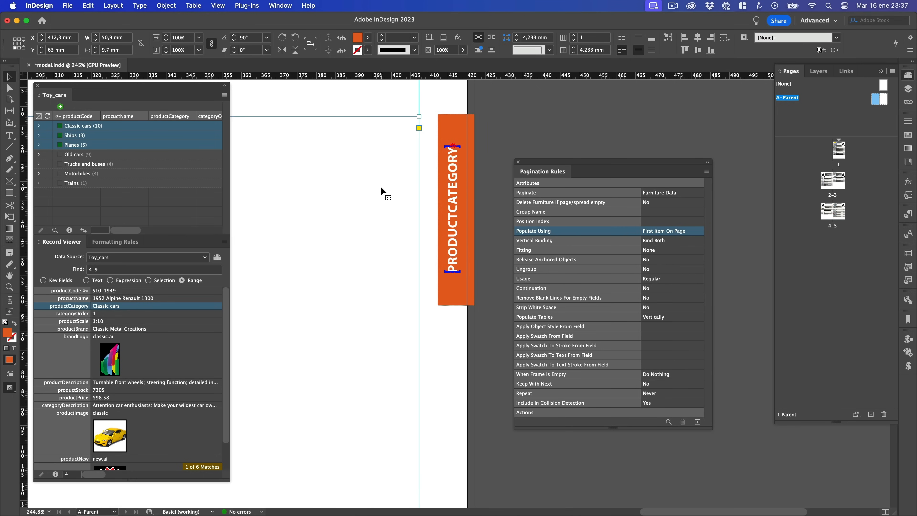
{"action": "key", "text": "super+0"}
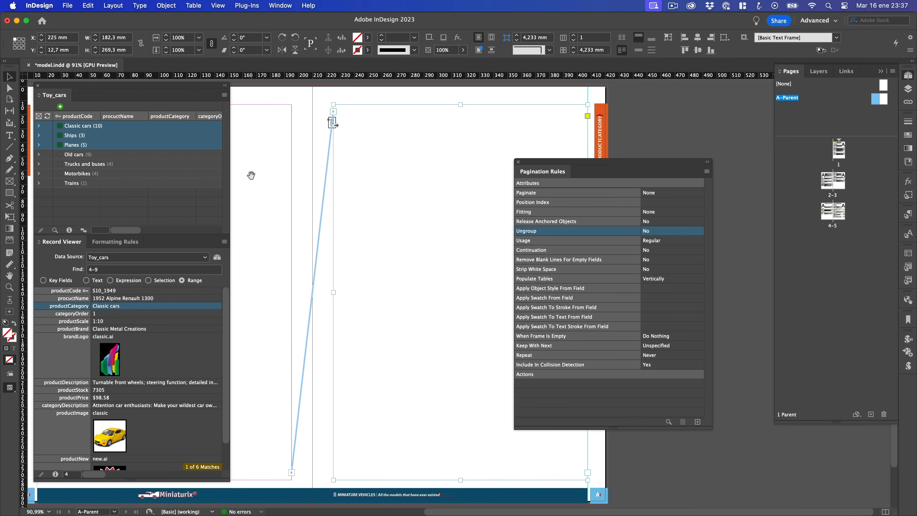
{"action": "left_click_drag", "start_coordinate": [252, 175], "coordinate": [555, 187]}
{"action": "left_click", "coordinate": [328, 180]}
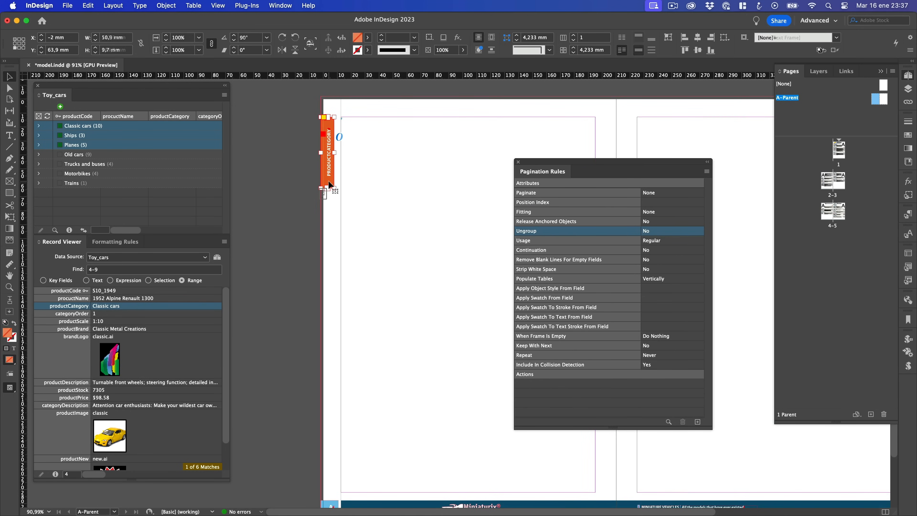
{"action": "left_click", "coordinate": [647, 193]}
{"action": "double_click", "coordinate": [647, 193]}
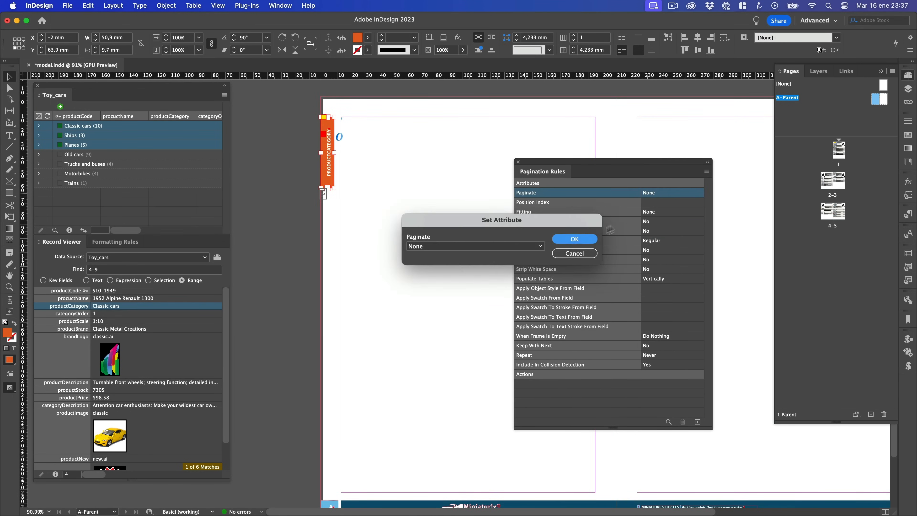
{"action": "left_click", "coordinate": [527, 247]}
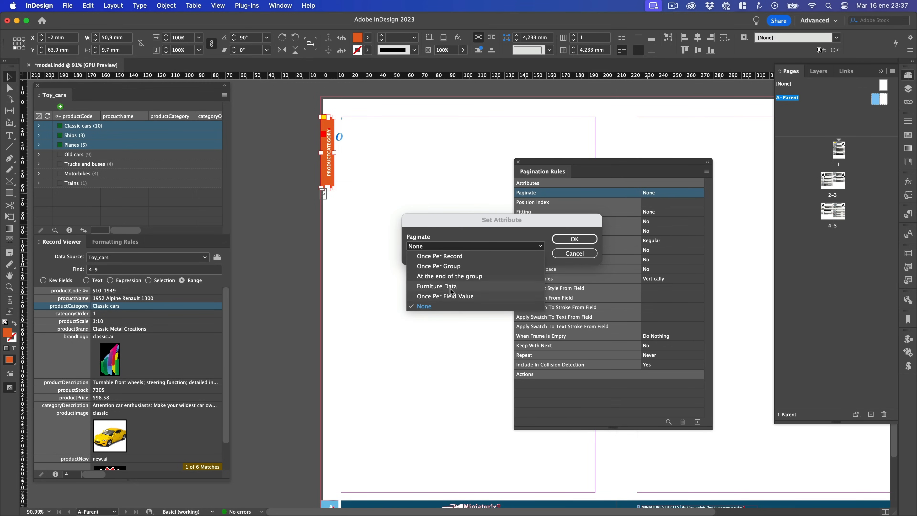
{"action": "left_click", "coordinate": [574, 238]}
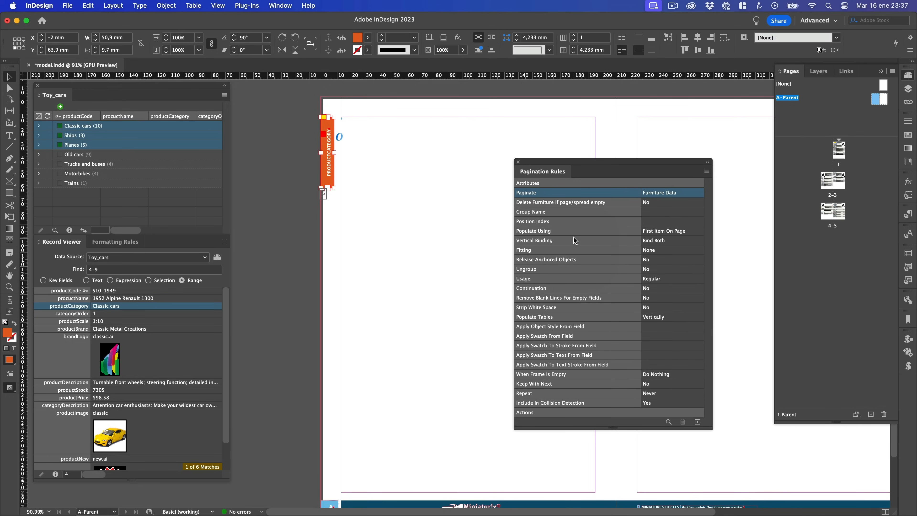
{"action": "left_click", "coordinate": [518, 163]}
Go to page 1, update the furniture from the Toy_cars data and inspect its category tab up close.
{"action": "double_click", "coordinate": [838, 151]}
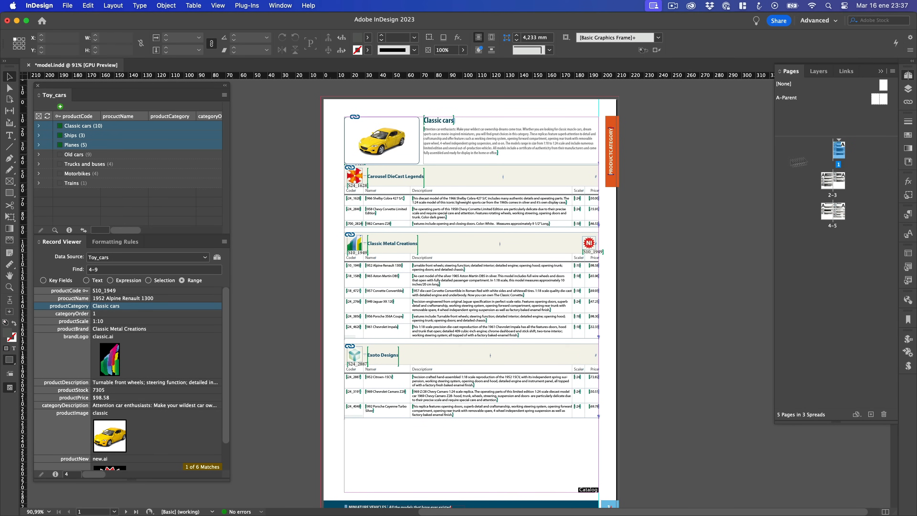
{"action": "left_click", "coordinate": [224, 95]}
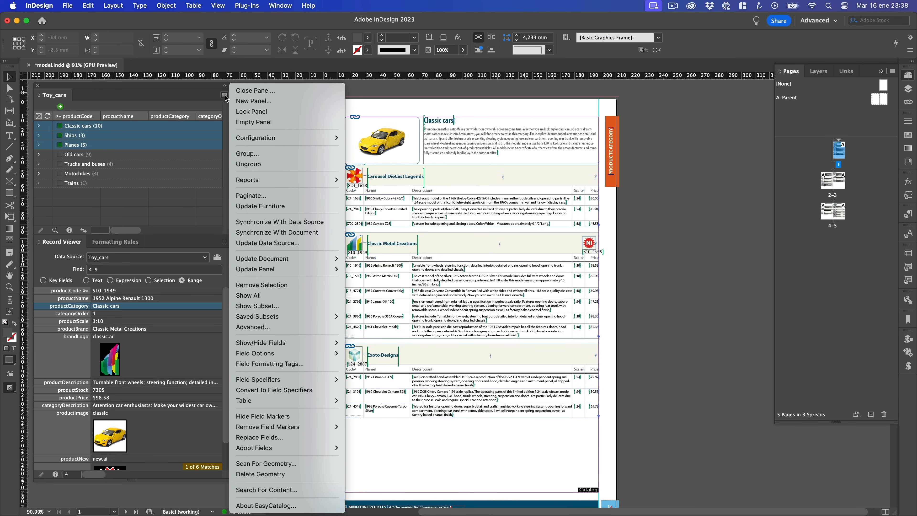
{"action": "left_click", "coordinate": [251, 206]}
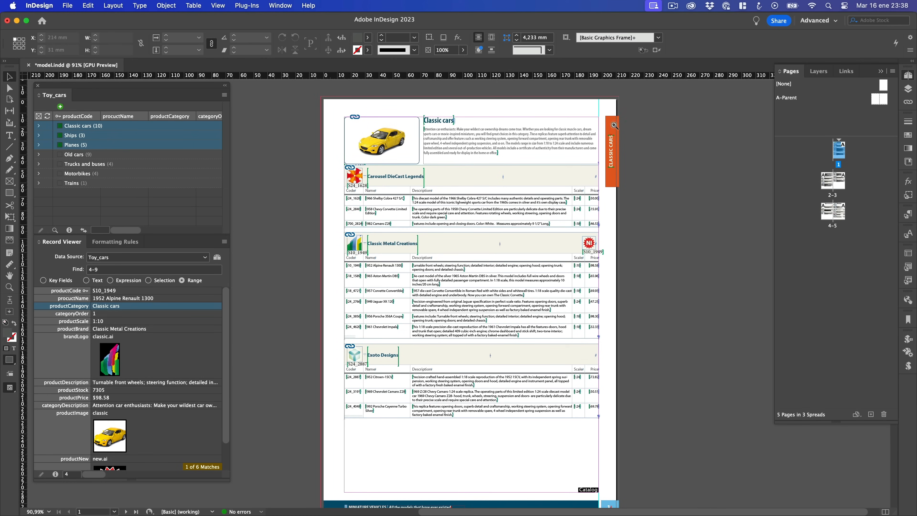
{"action": "left_click_drag", "start_coordinate": [590, 112], "coordinate": [711, 382]}
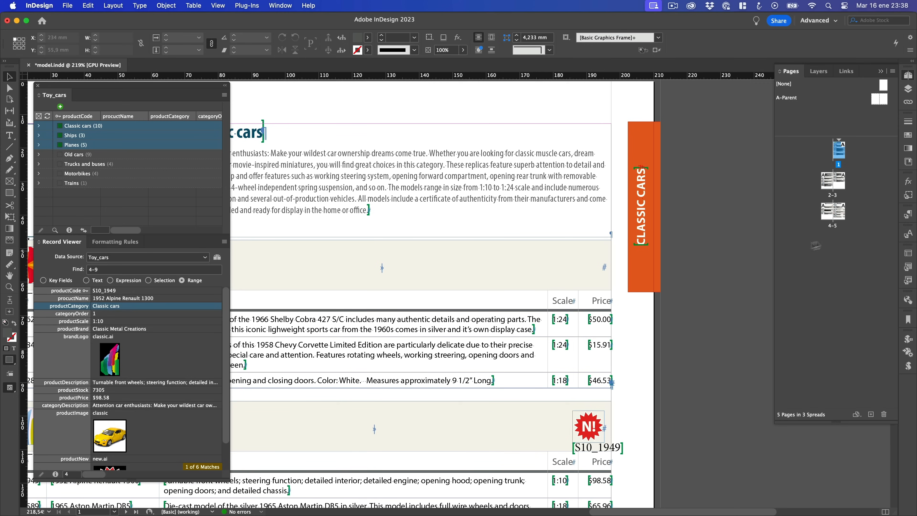
Try to delete pages 2–5 while they still hold the paginated content.
{"action": "left_click", "coordinate": [836, 227]}
{"action": "left_click", "coordinate": [832, 193], "text": "shift"}
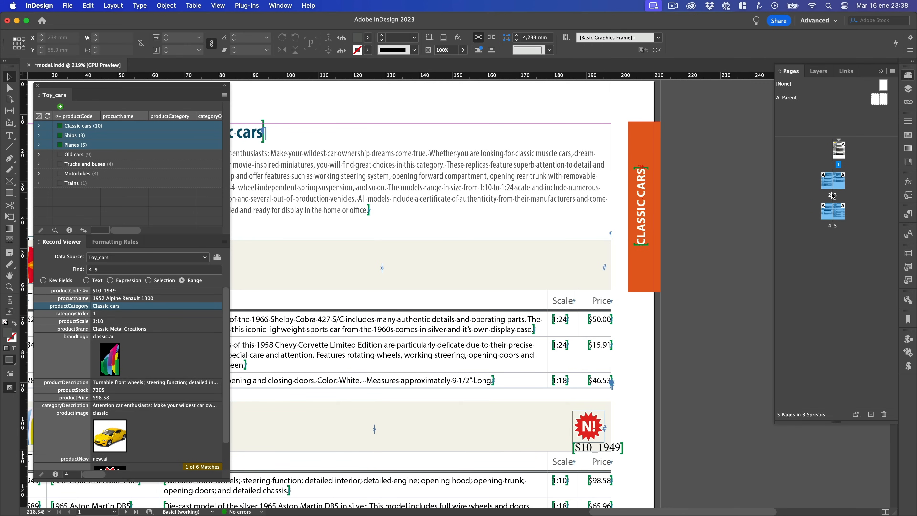
{"action": "left_click", "coordinate": [883, 414]}
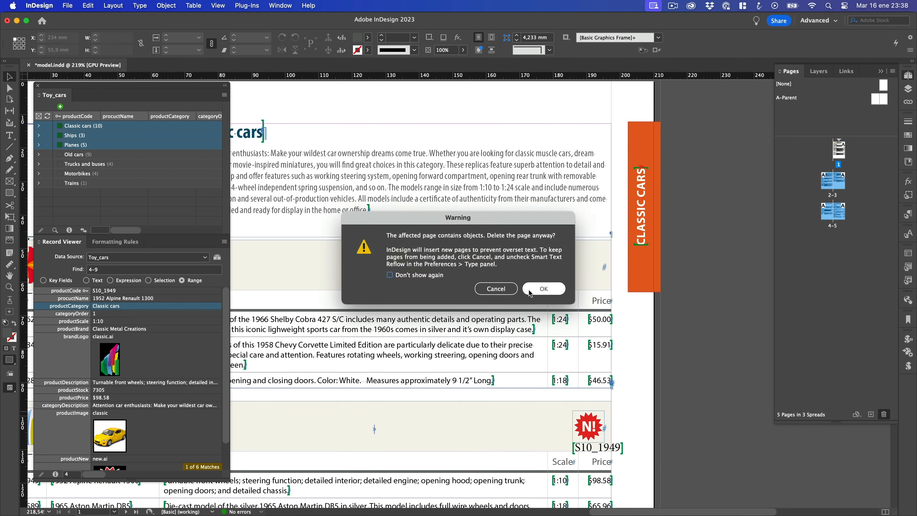
{"action": "left_click", "coordinate": [530, 299]}
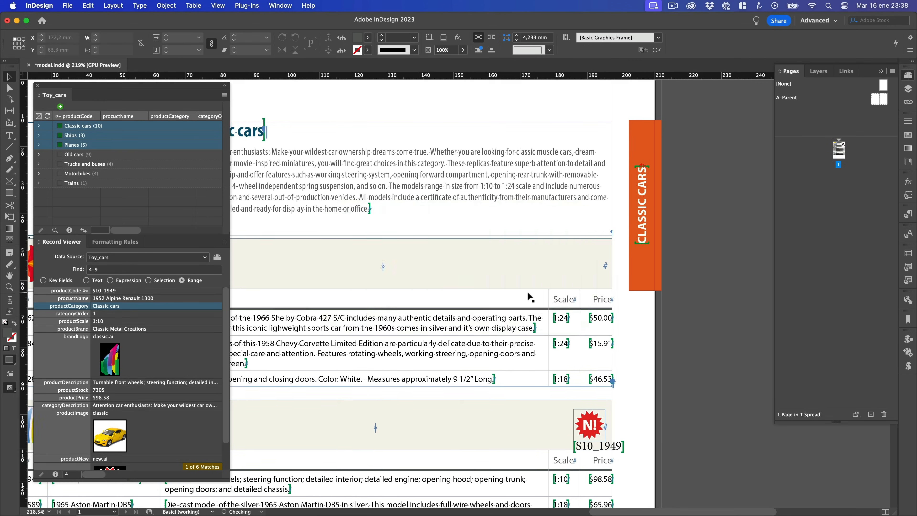
{"action": "double_click", "coordinate": [838, 150]}
{"action": "key", "text": "super+z"}
Delete all paginated content from the text flow that starts on page 1.
{"action": "double_click", "coordinate": [438, 419]}
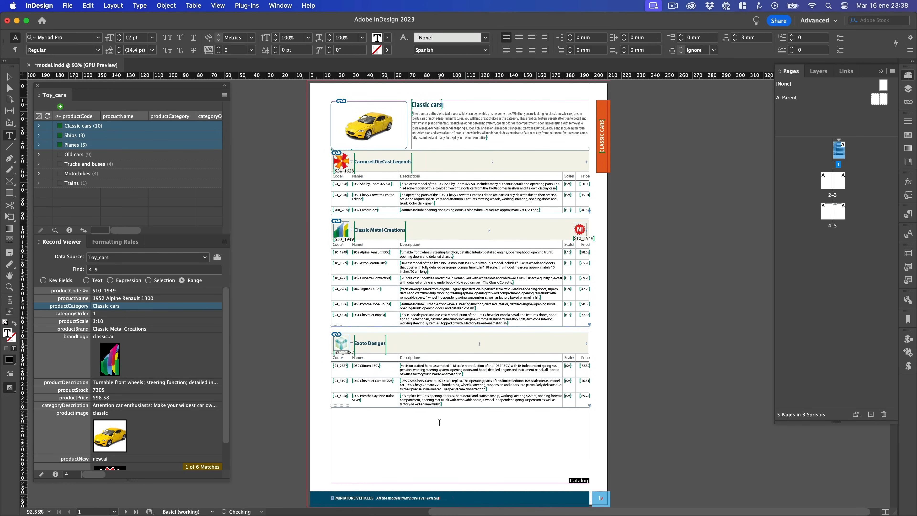
{"action": "key", "text": "super+a"}
{"action": "key", "text": "BackSpace"}
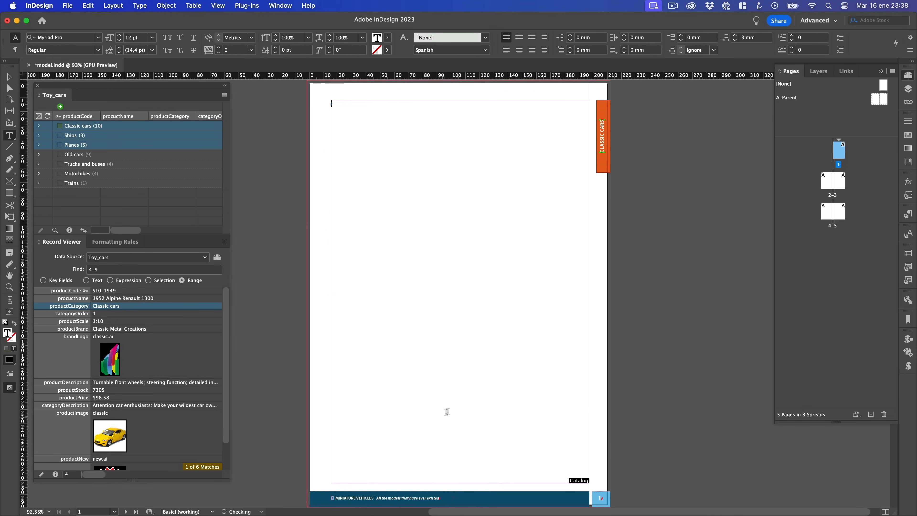
Delete the emptied pages 2–5 and reapply the right-hand A-Parent page to page 1.
{"action": "left_click", "coordinate": [834, 195]}
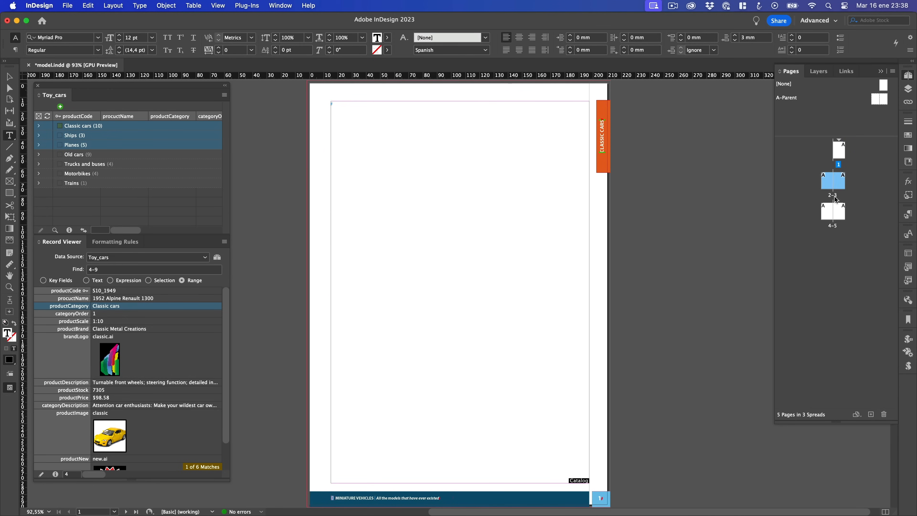
{"action": "left_click", "coordinate": [833, 227], "text": "shift"}
{"action": "left_click", "coordinate": [882, 413]}
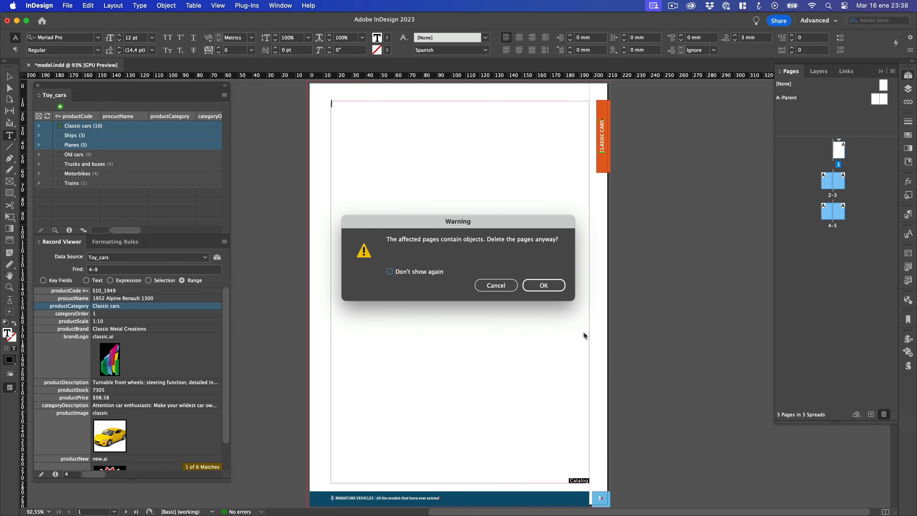
{"action": "left_click", "coordinate": [544, 285]}
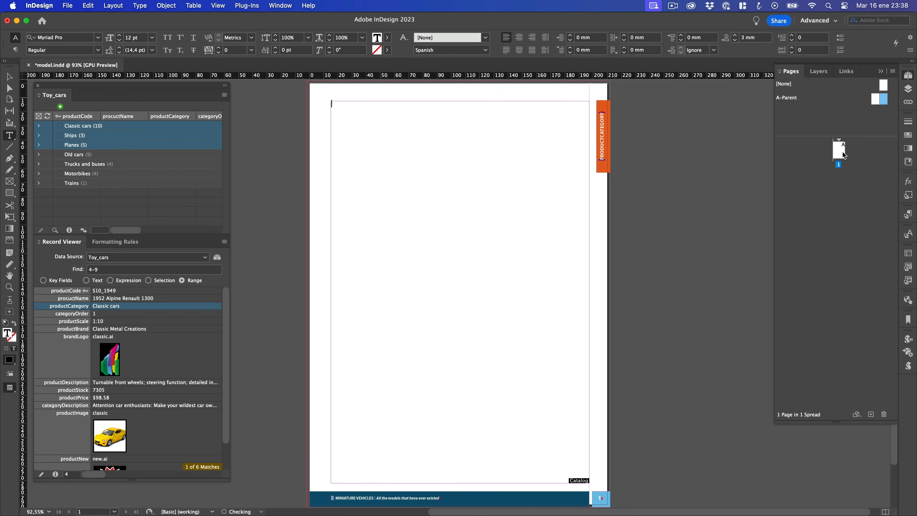
Save the document in the InDesign folder as an InDesign 2023 template named template_final.
{"action": "left_click", "coordinate": [70, 5]}
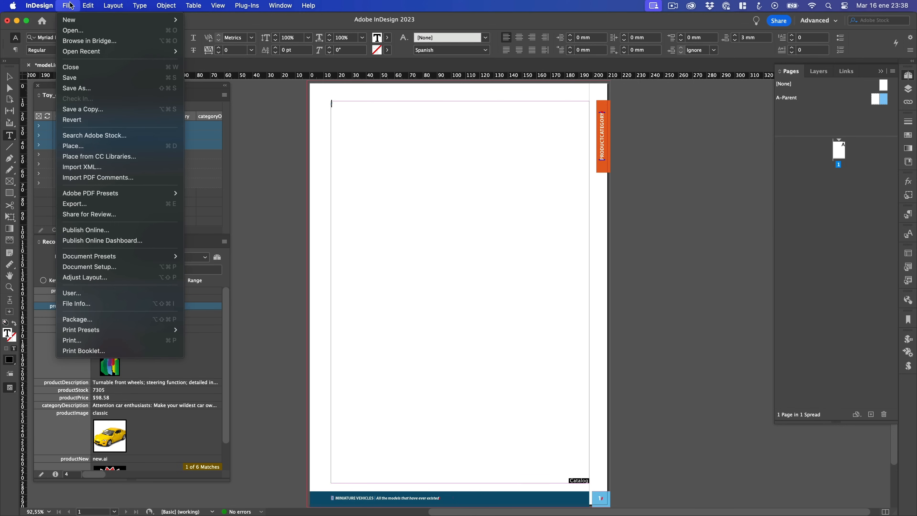
{"action": "left_click", "coordinate": [69, 90]}
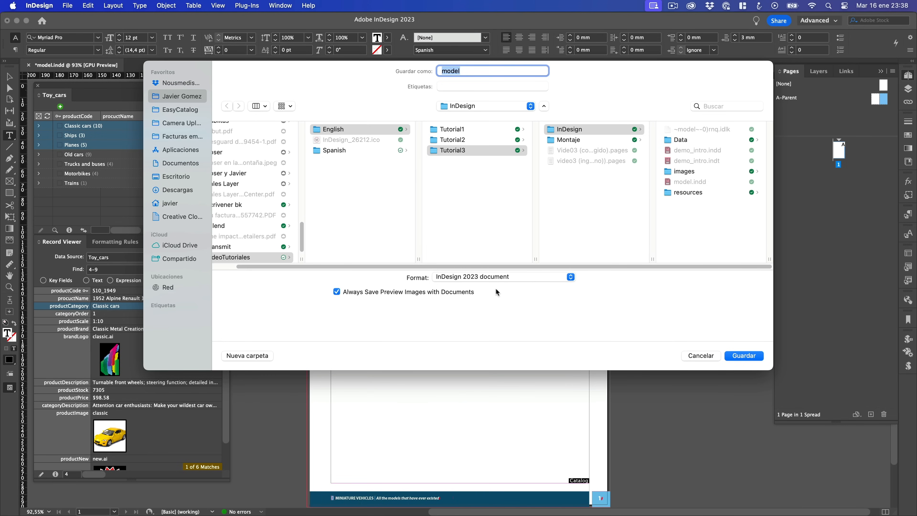
{"action": "left_click", "coordinate": [490, 281]}
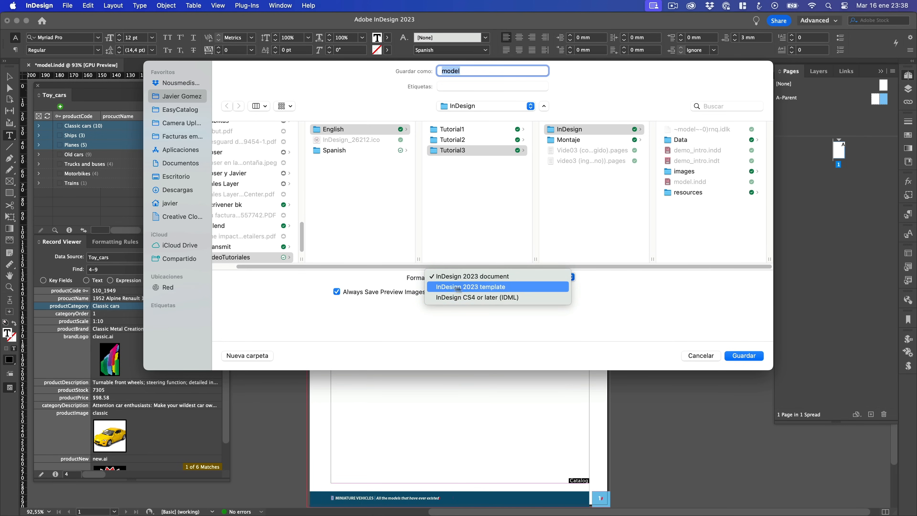
{"action": "left_click", "coordinate": [497, 288]}
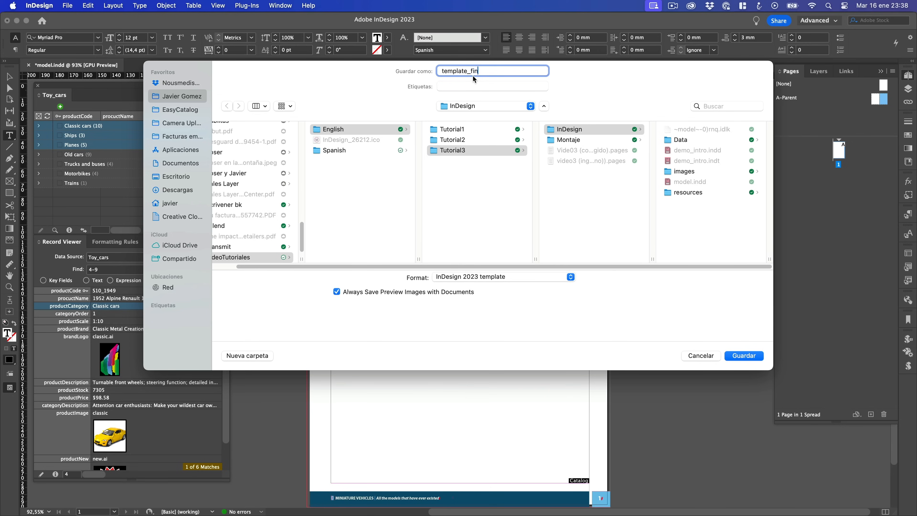
{"action": "left_click", "coordinate": [740, 355]}
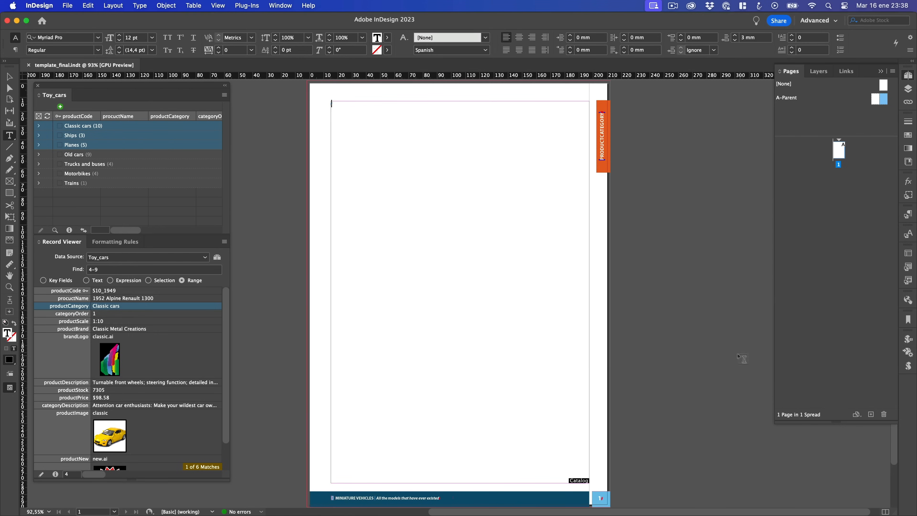
Close the current template and open template_final.indt from the InDesign folder in Normal mode as a new untitled document.
{"action": "left_click", "coordinate": [29, 65]}
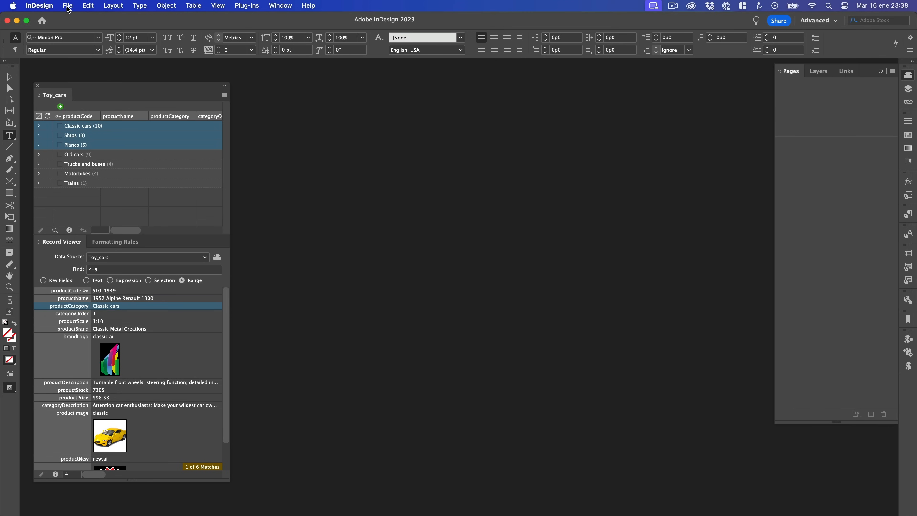
{"action": "left_click", "coordinate": [68, 7]}
{"action": "left_click", "coordinate": [72, 30]}
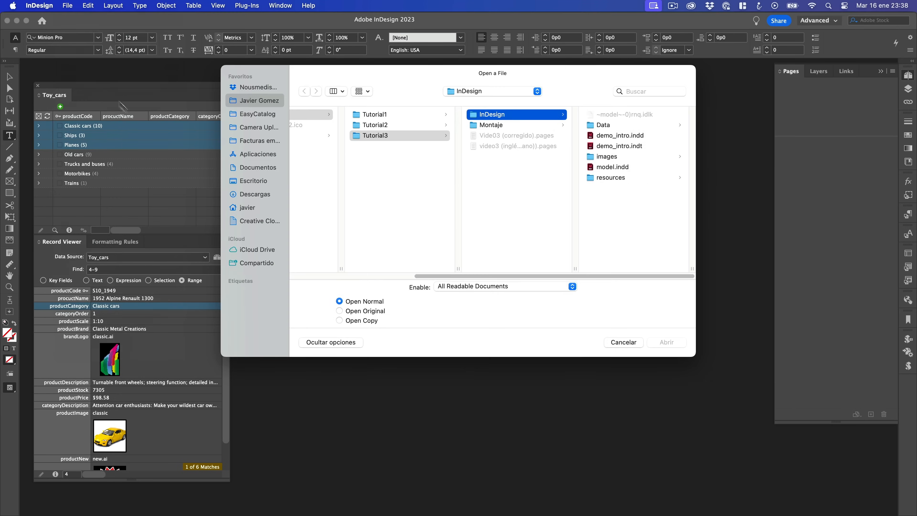
{"action": "left_click", "coordinate": [595, 178]}
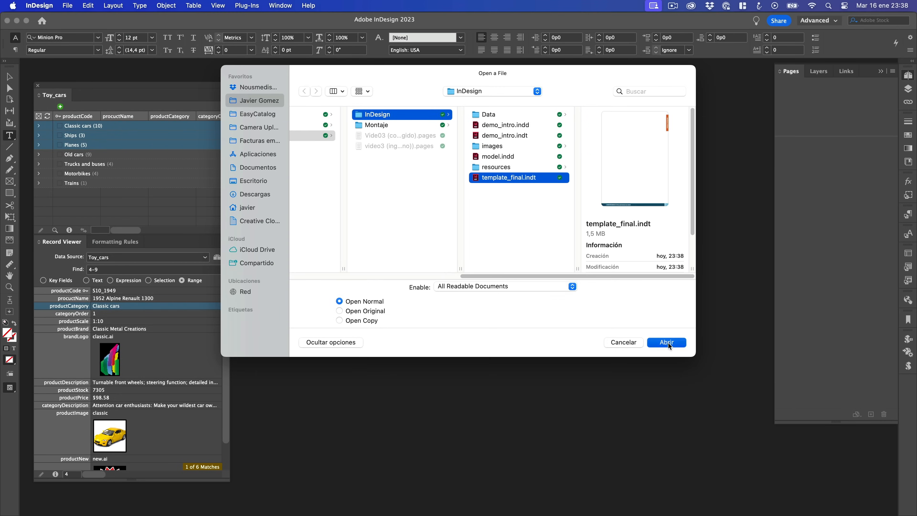
{"action": "left_click", "coordinate": [666, 342]}
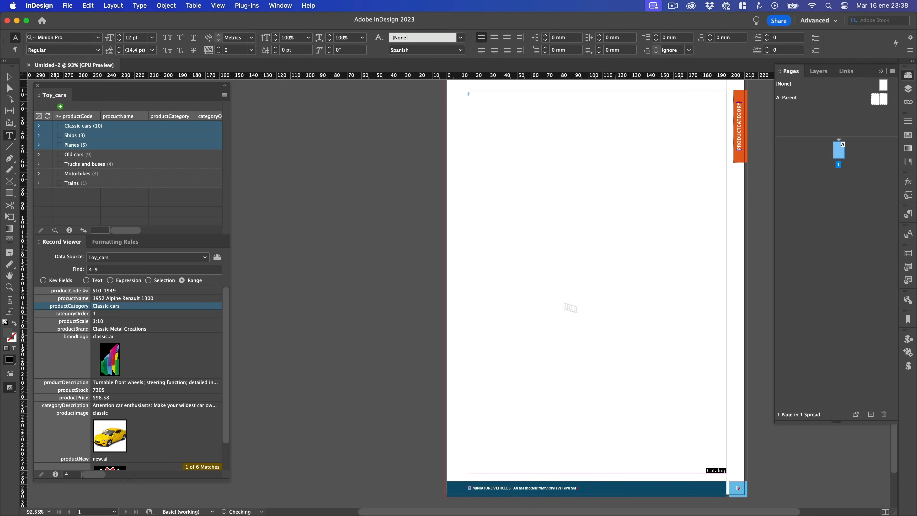
Paginate all Toy_cars categories into the text flow from page 1's main frame, using the Catalog rule set with Update Furniture after Pagination enabled.
{"action": "left_click", "coordinate": [50, 127]}
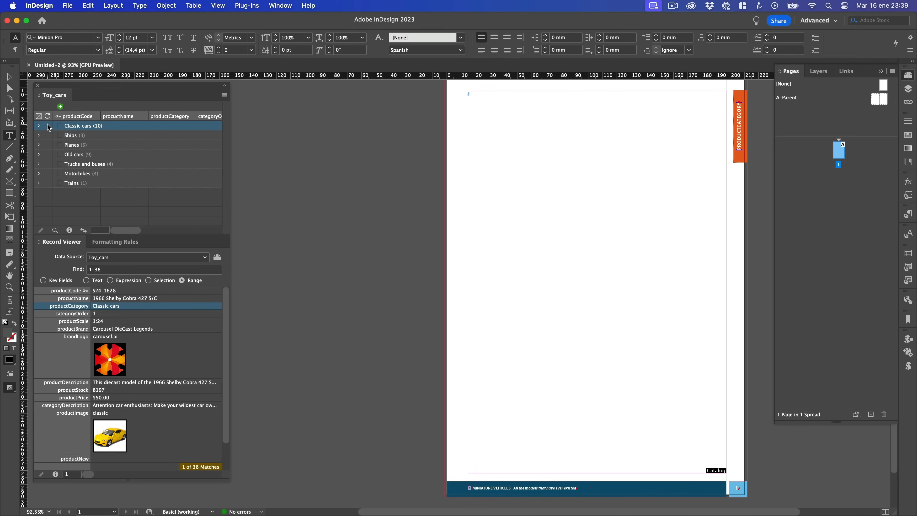
{"action": "key", "text": "super+a"}
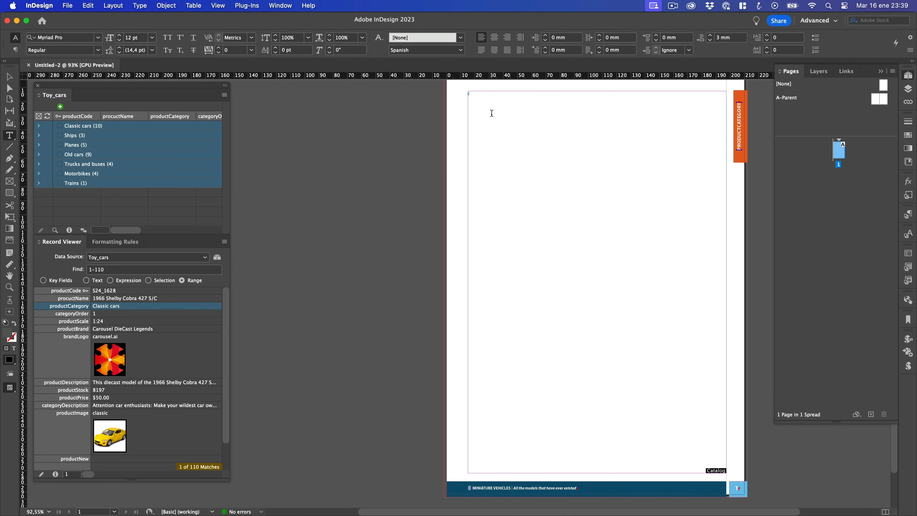
{"action": "left_click", "coordinate": [491, 113]}
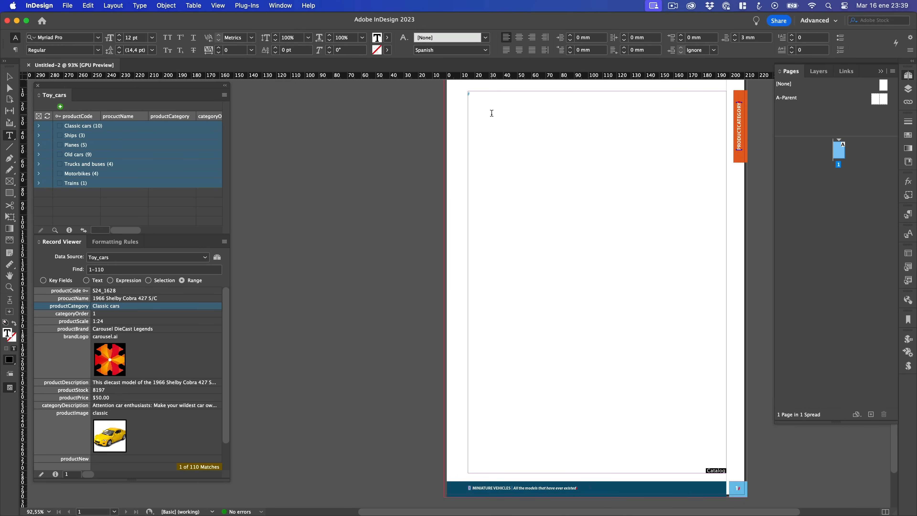
{"action": "left_click", "coordinate": [224, 95]}
{"action": "left_click", "coordinate": [249, 195]}
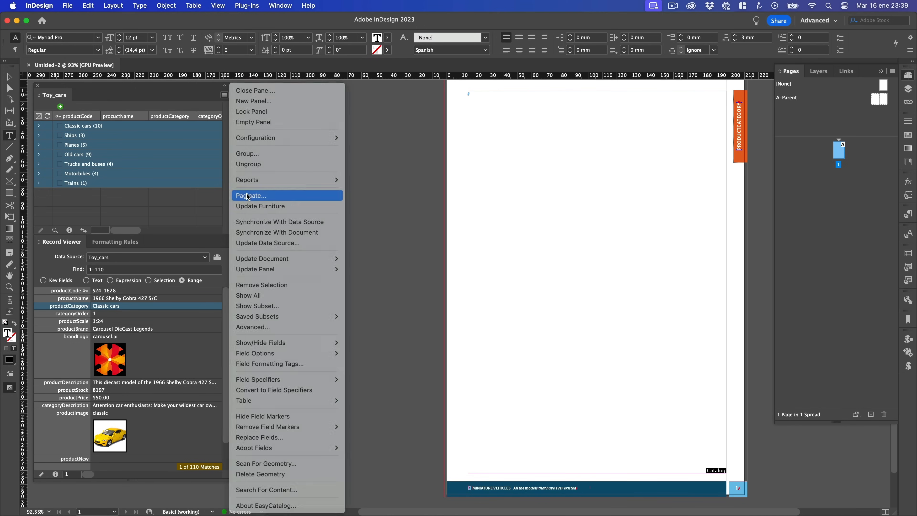
{"action": "left_click", "coordinate": [379, 115]}
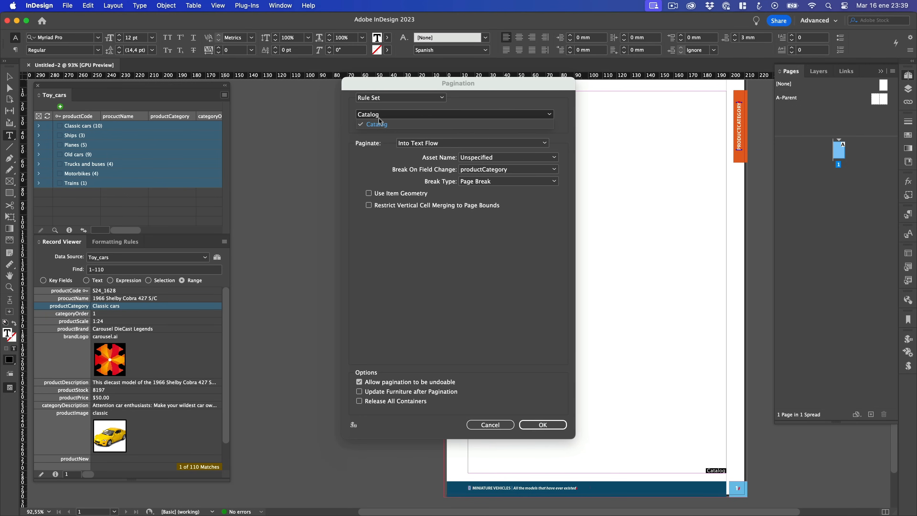
{"action": "left_click", "coordinate": [379, 123]}
{"action": "left_click", "coordinate": [411, 146]}
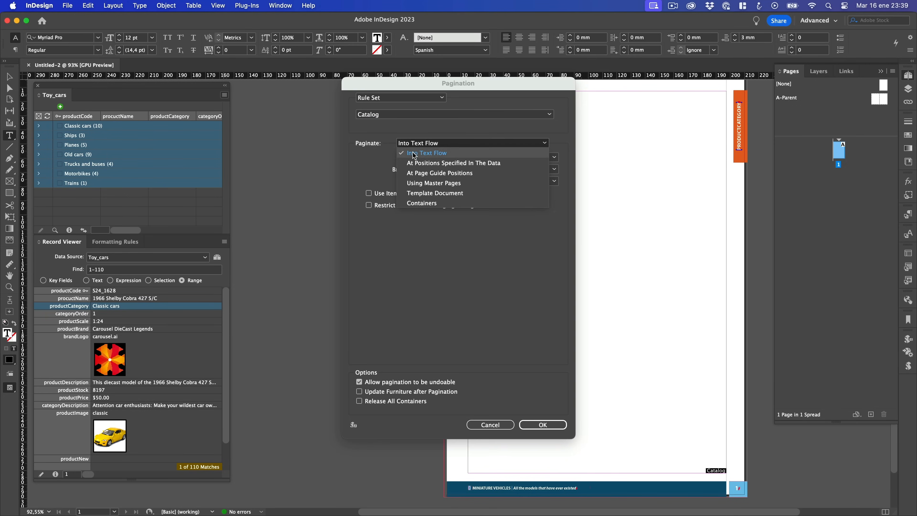
{"action": "left_click", "coordinate": [415, 154]}
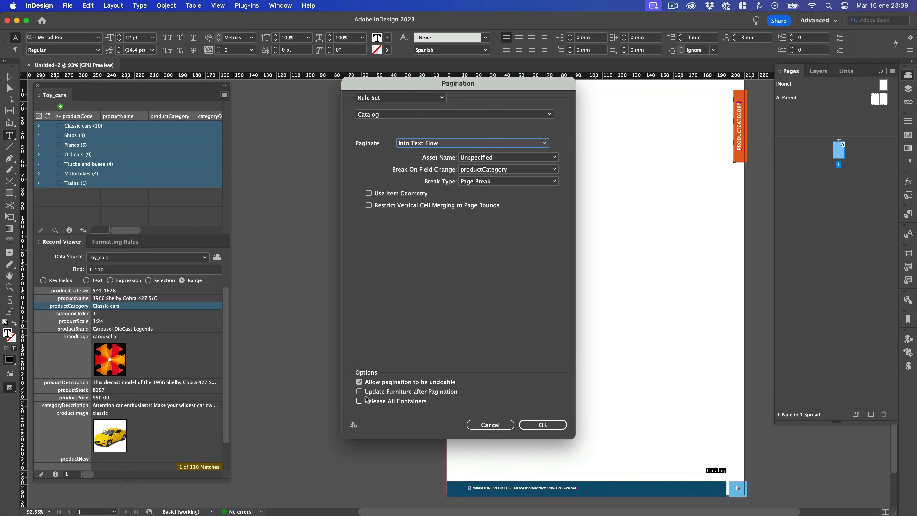
{"action": "left_click", "coordinate": [358, 391]}
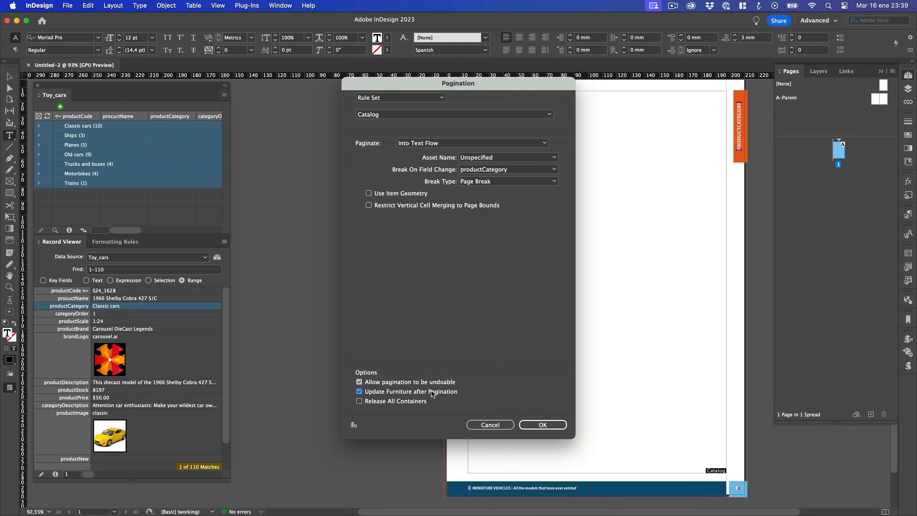
{"action": "left_click", "coordinate": [540, 426]}
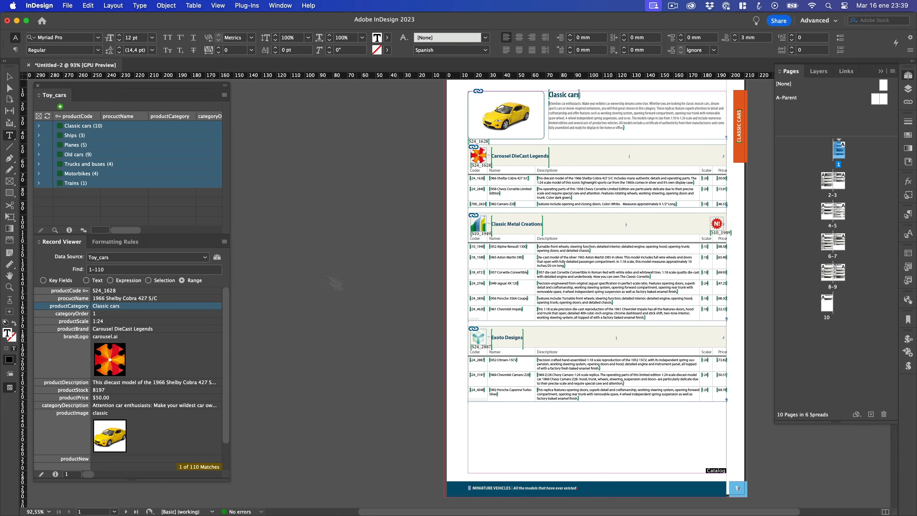
Deselect the paginated text flow and display the document in Preview screen mode.
{"action": "type", "text": "W"}
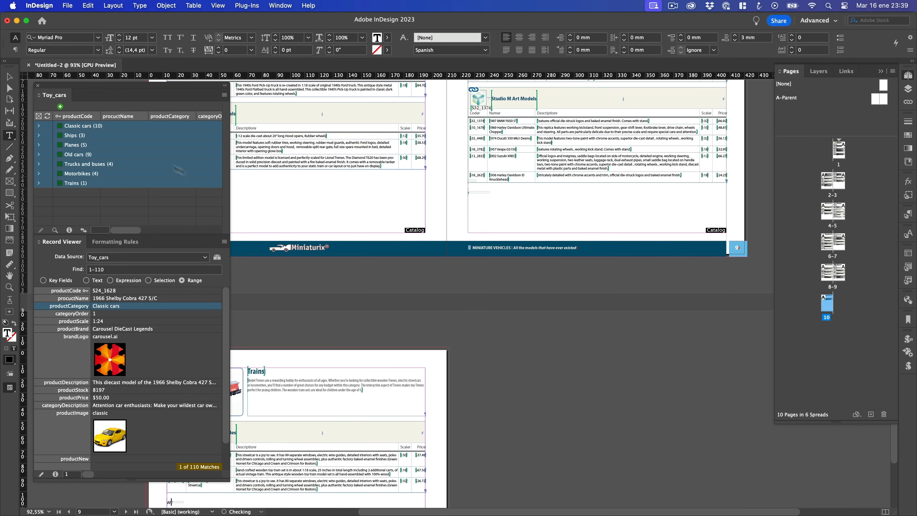
{"action": "left_click", "coordinate": [10, 77]}
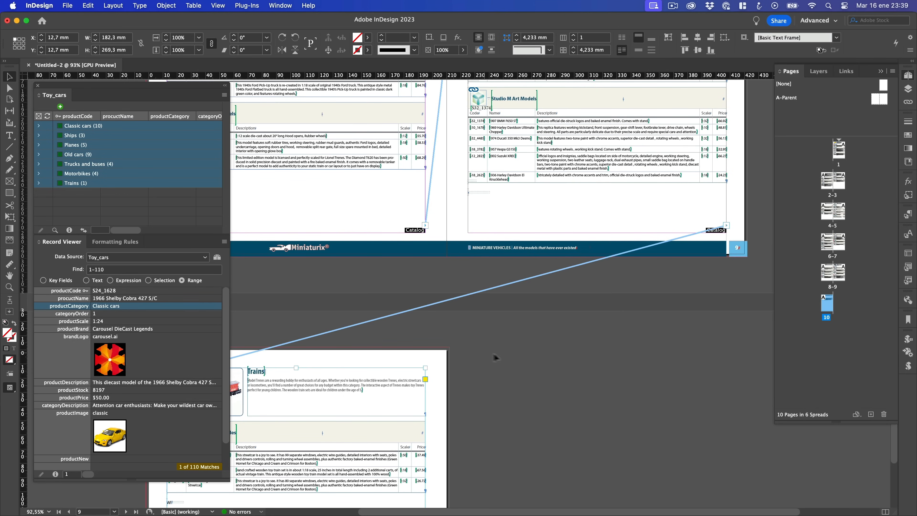
{"action": "left_click", "coordinate": [515, 353]}
{"action": "key", "text": "w"}
Examine the paginated spreads from page 10 back to page 1, checking the category tabs, product tables and images.
{"action": "left_click_drag", "start_coordinate": [423, 368], "coordinate": [524, 200]}
{"action": "left_click_drag", "start_coordinate": [521, 164], "coordinate": [465, 417]}
{"action": "left_click_drag", "start_coordinate": [549, 173], "coordinate": [504, 392]}
{"action": "left_click_drag", "start_coordinate": [522, 216], "coordinate": [520, 301]}
{"action": "left_click_drag", "start_coordinate": [497, 166], "coordinate": [582, 397]}
{"action": "left_click_drag", "start_coordinate": [494, 146], "coordinate": [521, 215]}
{"action": "left_click_drag", "start_coordinate": [534, 160], "coordinate": [530, 361]}
{"action": "left_click_drag", "start_coordinate": [531, 274], "coordinate": [532, 317]}
{"action": "left_click_drag", "start_coordinate": [559, 152], "coordinate": [558, 391]}
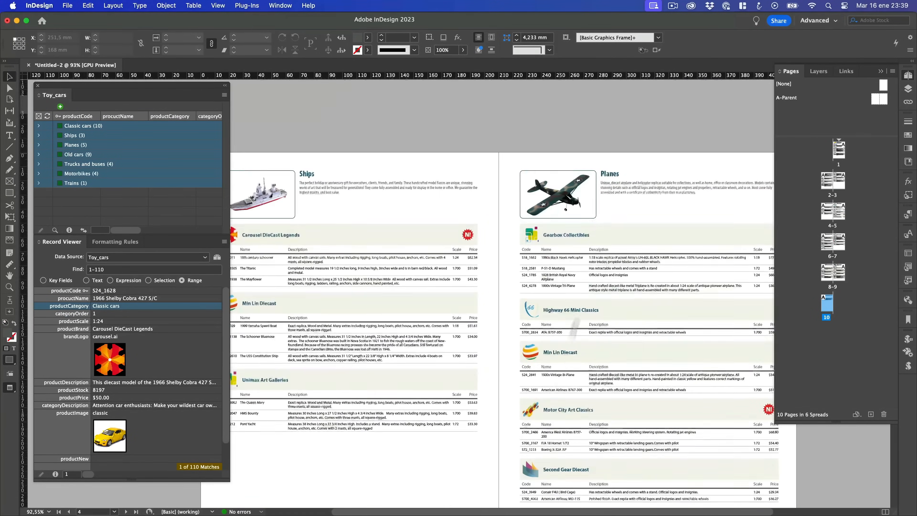
{"action": "mouse_move", "coordinate": [595, 189]}
{"action": "left_mouse_down"}
{"action": "mouse_move", "coordinate": [673, 246]}
{"action": "mouse_move", "coordinate": [617, 420]}
{"action": "left_mouse_up"}
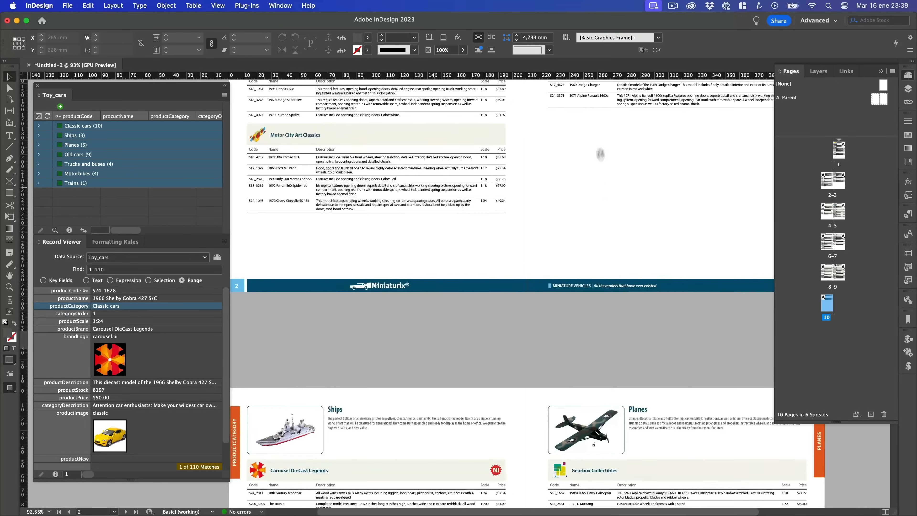
{"action": "left_click_drag", "start_coordinate": [600, 155], "coordinate": [583, 423]}
{"action": "left_click_drag", "start_coordinate": [585, 124], "coordinate": [565, 442]}
{"action": "left_click_drag", "start_coordinate": [624, 150], "coordinate": [520, 320]}
{"action": "left_click_drag", "start_coordinate": [560, 216], "coordinate": [510, 165]}
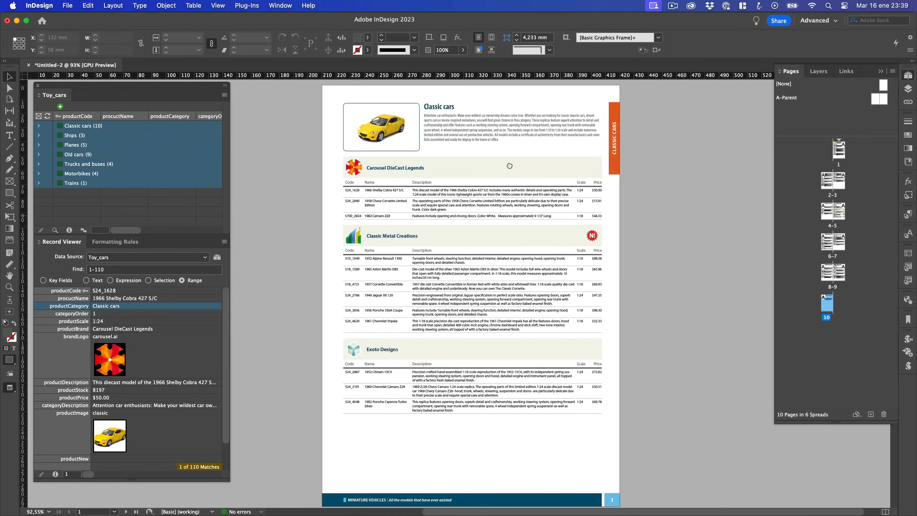